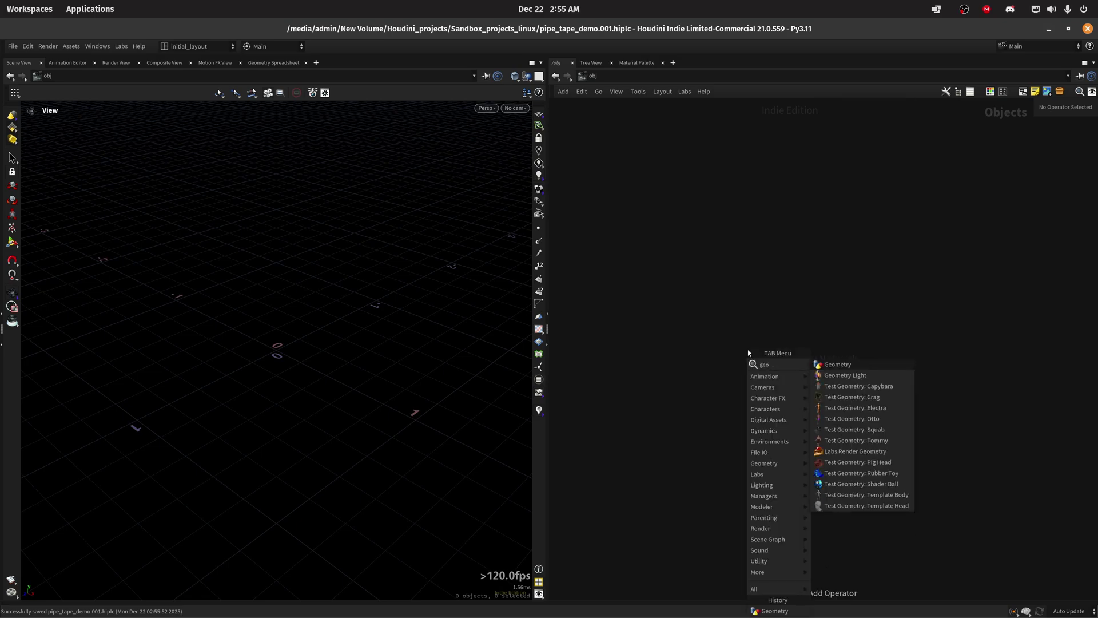
Create a geo1 Geometry node and add a Tube node inside it.
left_click(822, 361)
left_click(748, 349)
key("Return")
left_click_drag(294, 338, 269, 311, "alt")
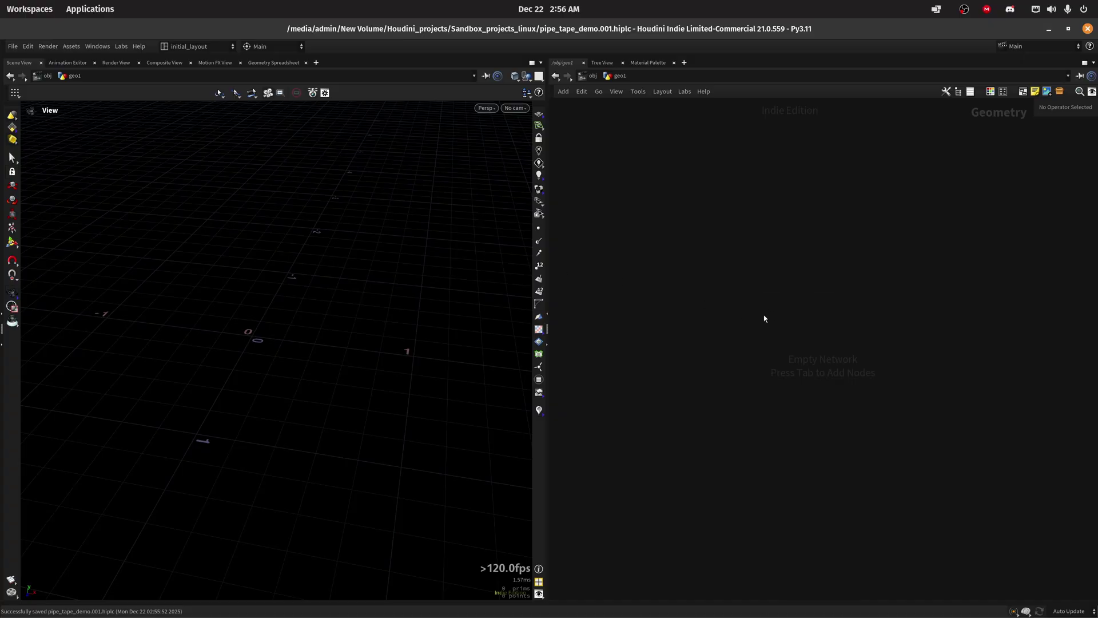
key("Tab")
type("tube")
key("Return")
left_click(765, 316)
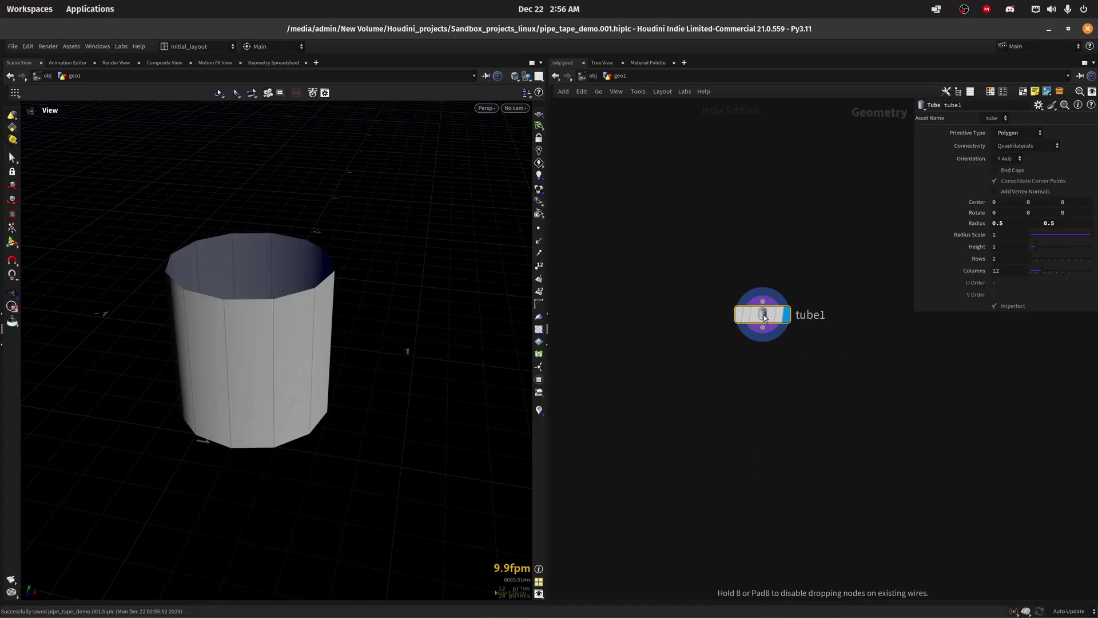
mouse_move(282, 317)
left_mouse_down("alt")
mouse_move(245, 311)
mouse_move(280, 295)
left_mouse_up("alt")
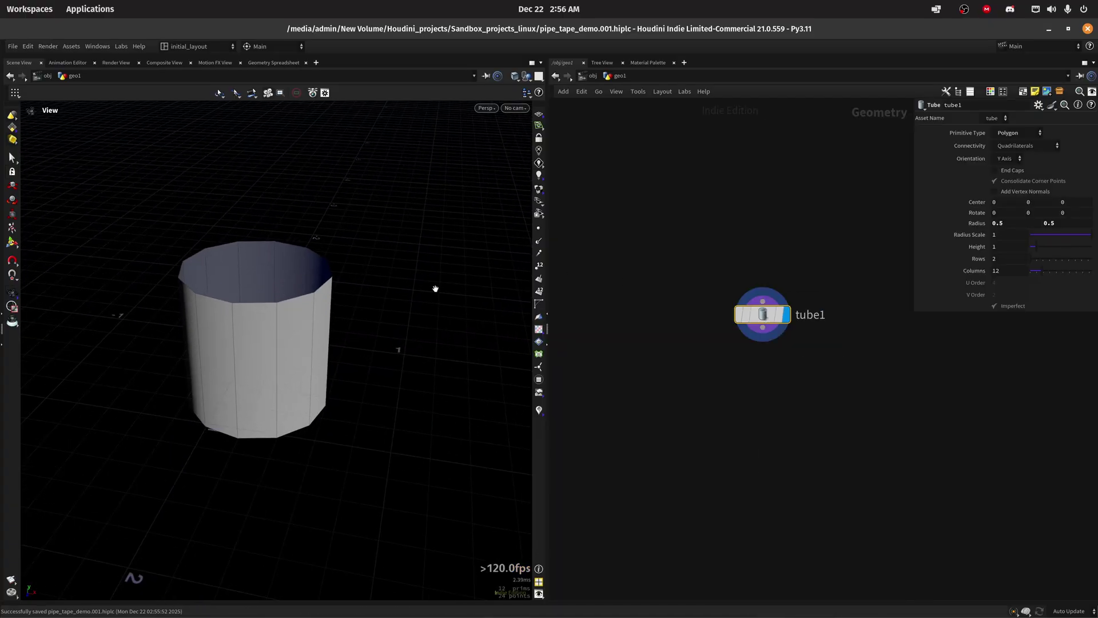
Give the tube Radius Scale 0.5, 10 rows and end caps, then save.
double_click(1006, 239)
key("Return")
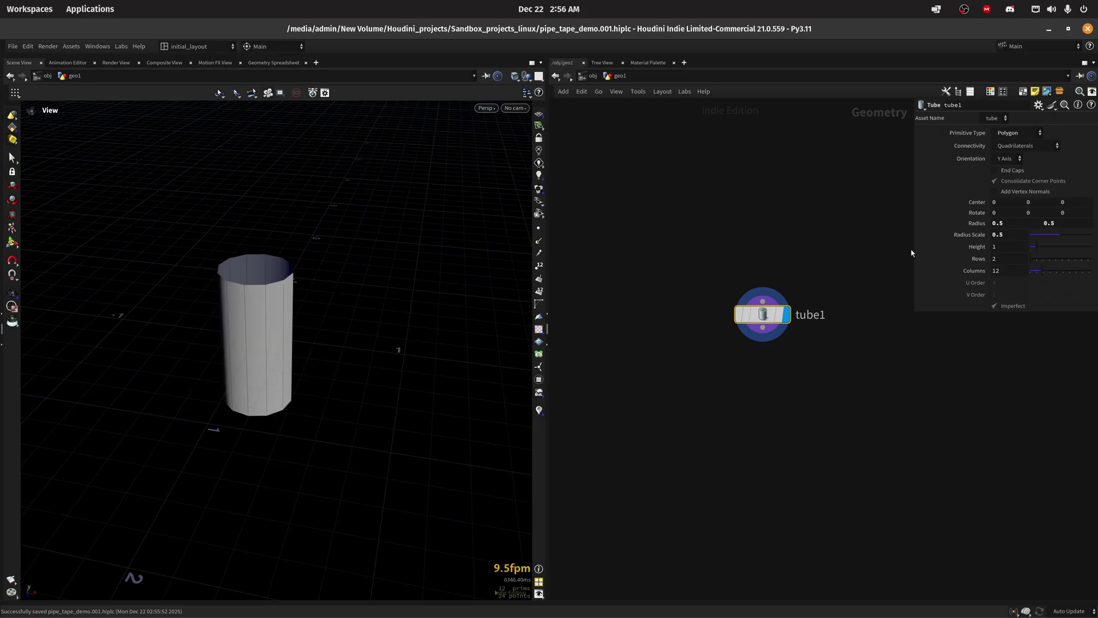
double_click(994, 259)
type("10")
key("Return")
left_click(994, 170)
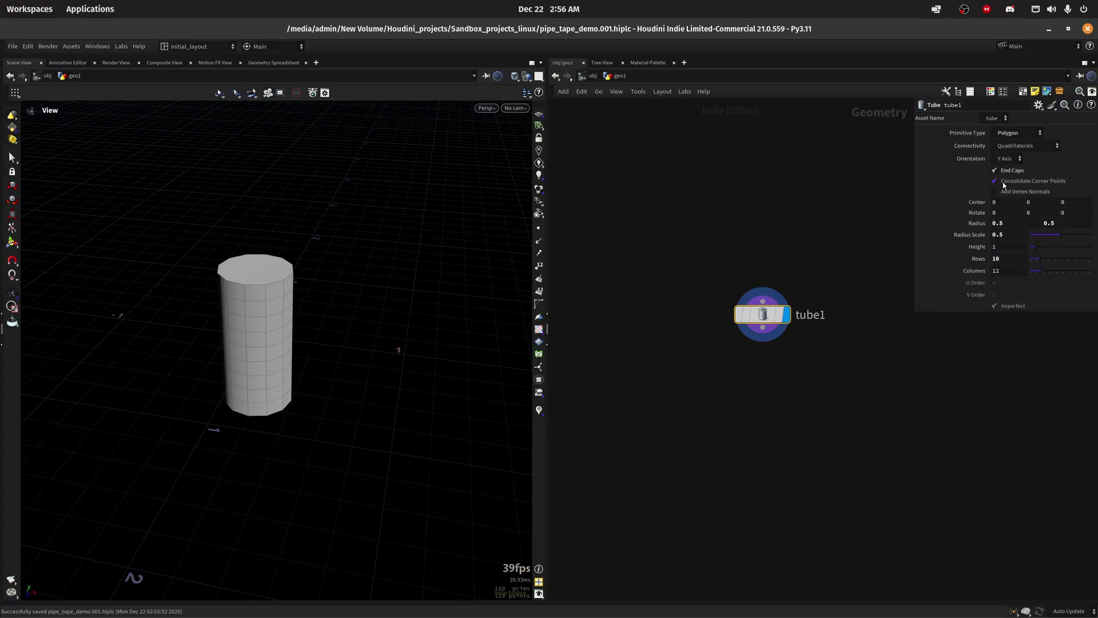
scroll(417, 361, "up", 2)
key("ctrl+s")
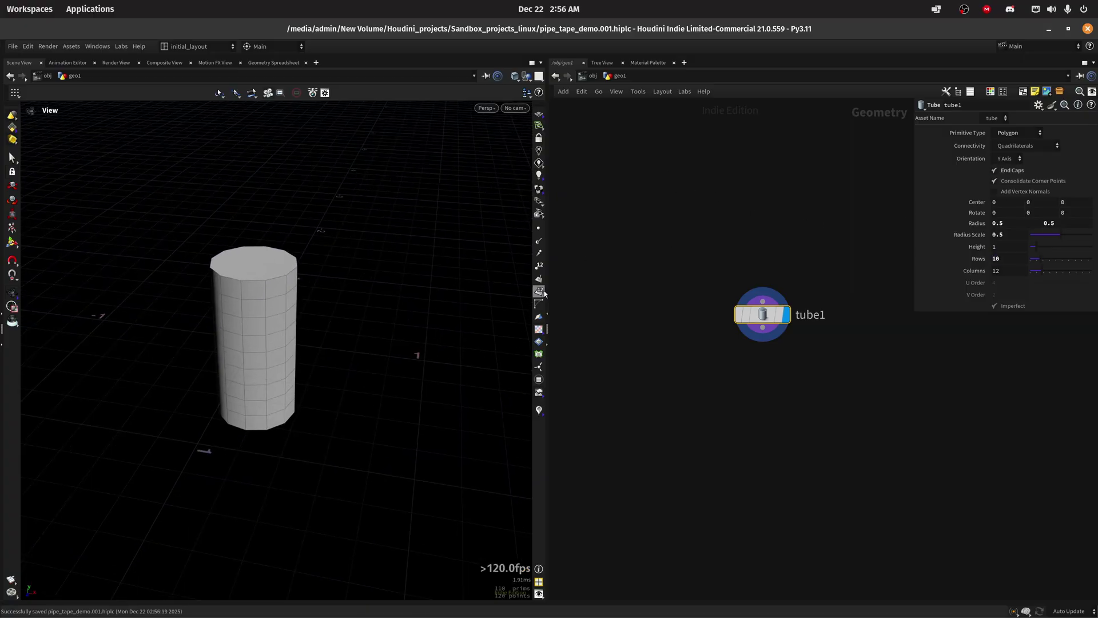
Display the tube's primitive numbers and view it from below.
left_click(539, 290)
left_click_drag(285, 338, 260, 465)
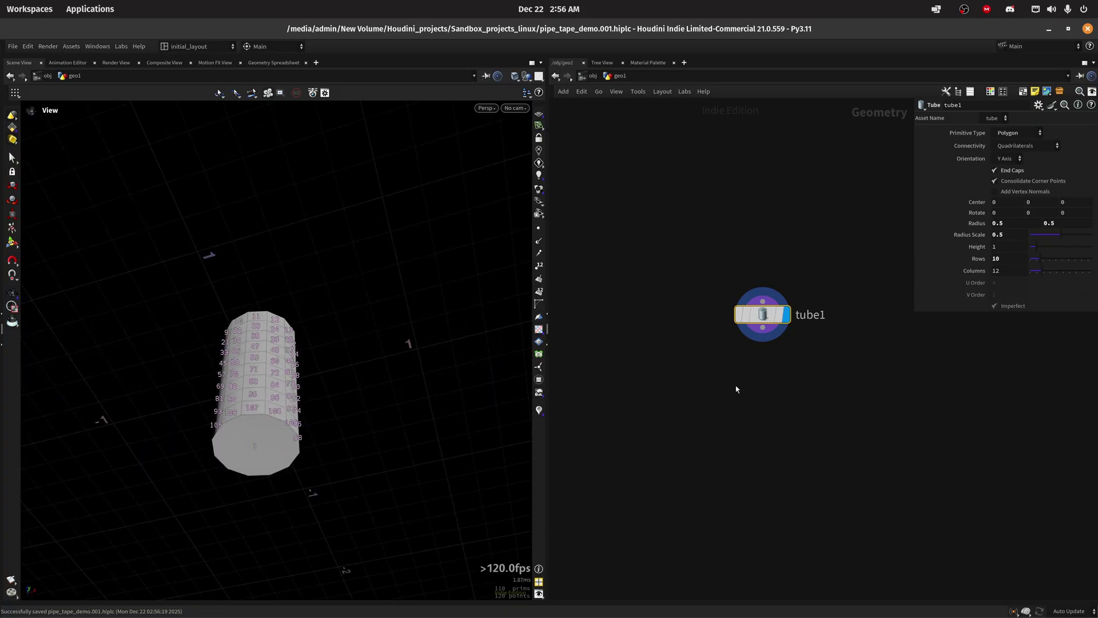
middle_click_drag(711, 373, 621, 343)
left_click(673, 307)
Add a Sort node below tube1 sorting primitives By Y, and hide primitive numbers.
left_click(681, 422)
type("sort")
key("Return")
left_click(967, 230)
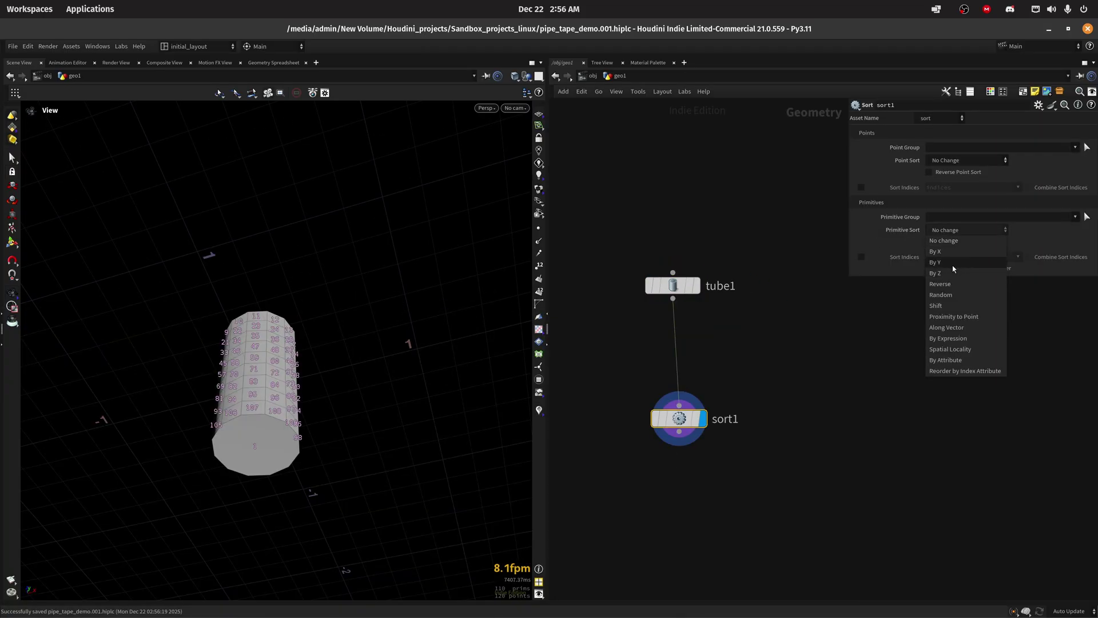
left_click(936, 262)
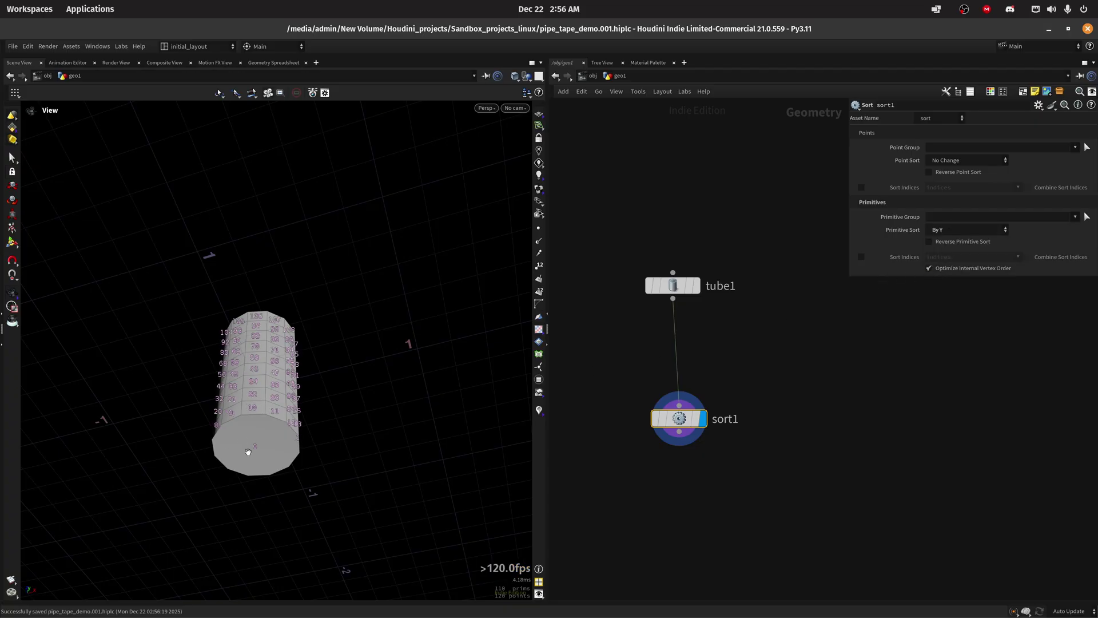
left_click(539, 266)
middle_click_drag(327, 421, 336, 402)
middle_click_drag(683, 391, 646, 289)
Add a displayed PolyHinge node under sort1 hinging primitive group 0.
key("Tab")
type("phi")
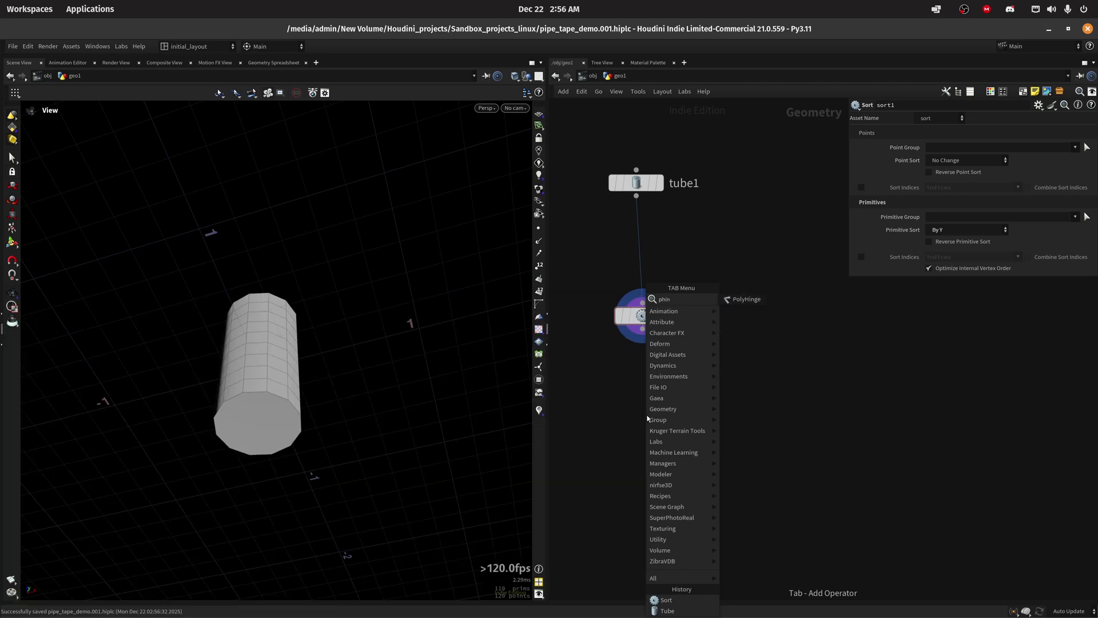
key("Return")
left_click(647, 414)
left_click(662, 417)
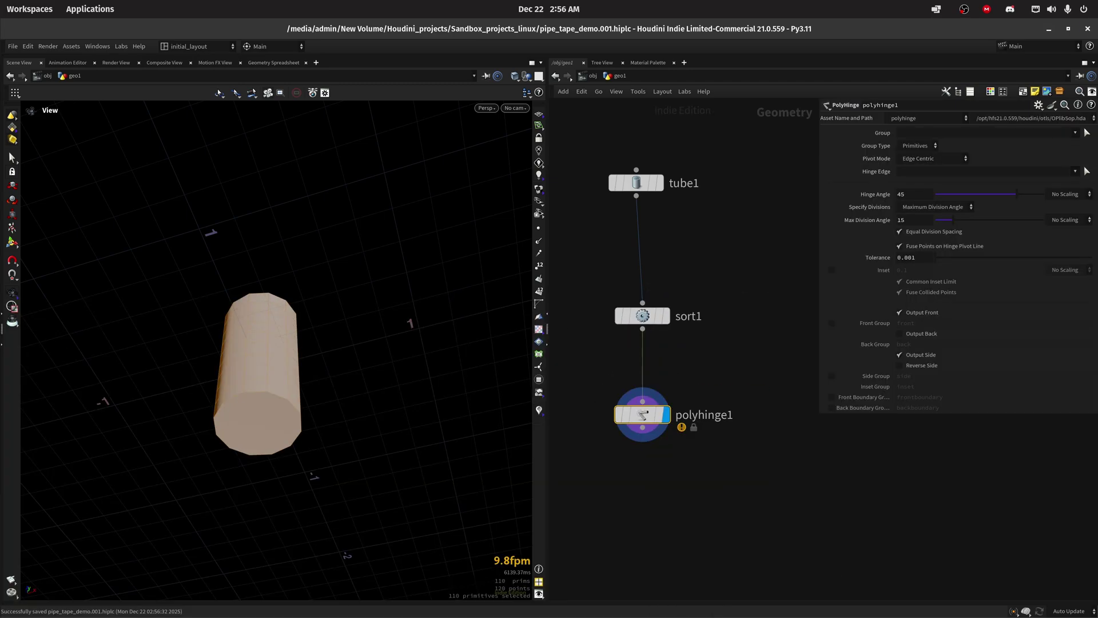
left_click(918, 137)
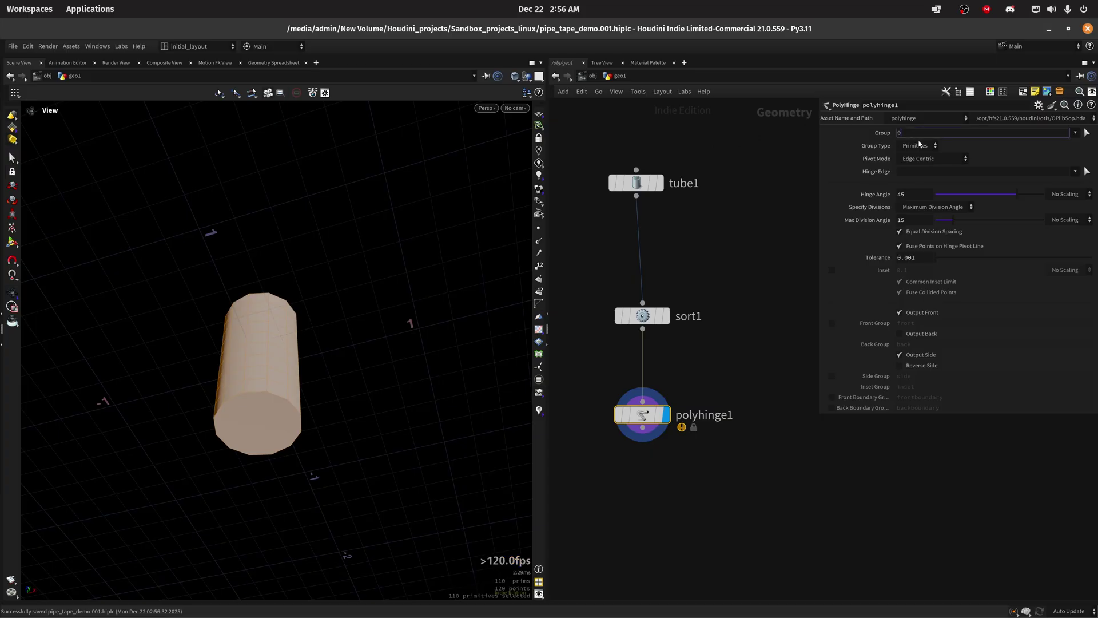
type("0")
key("Return")
left_click_drag(395, 298, 403, 355)
Set the hinge pivot to Position and Direction at bbox(0,D_YMIN) with direction Z 0.
left_click(913, 160)
left_click(938, 171)
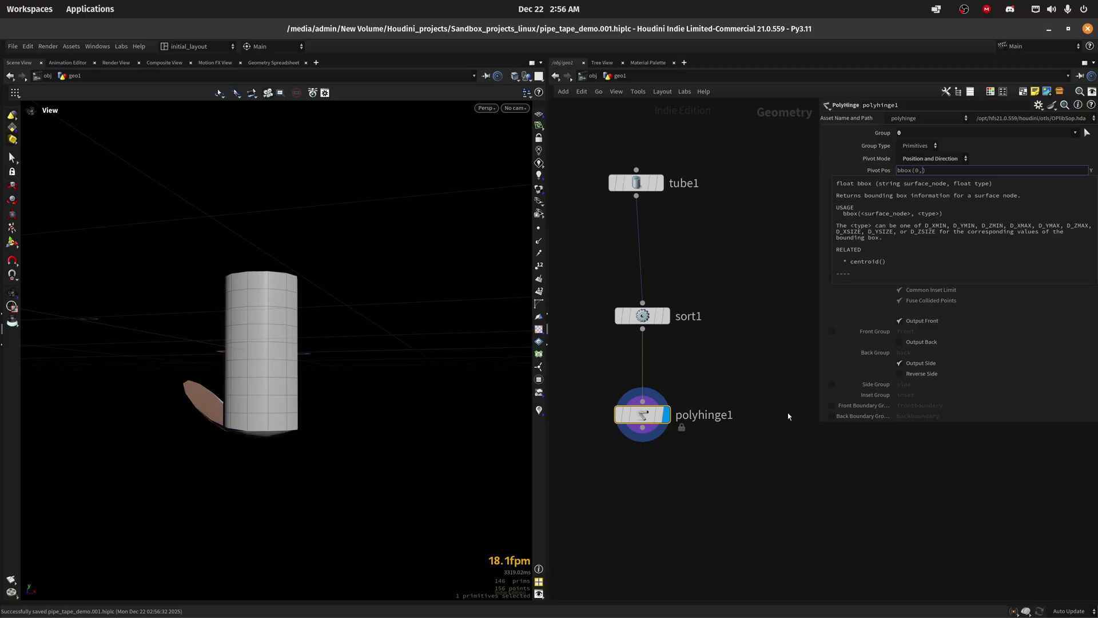
type("_YMIN")
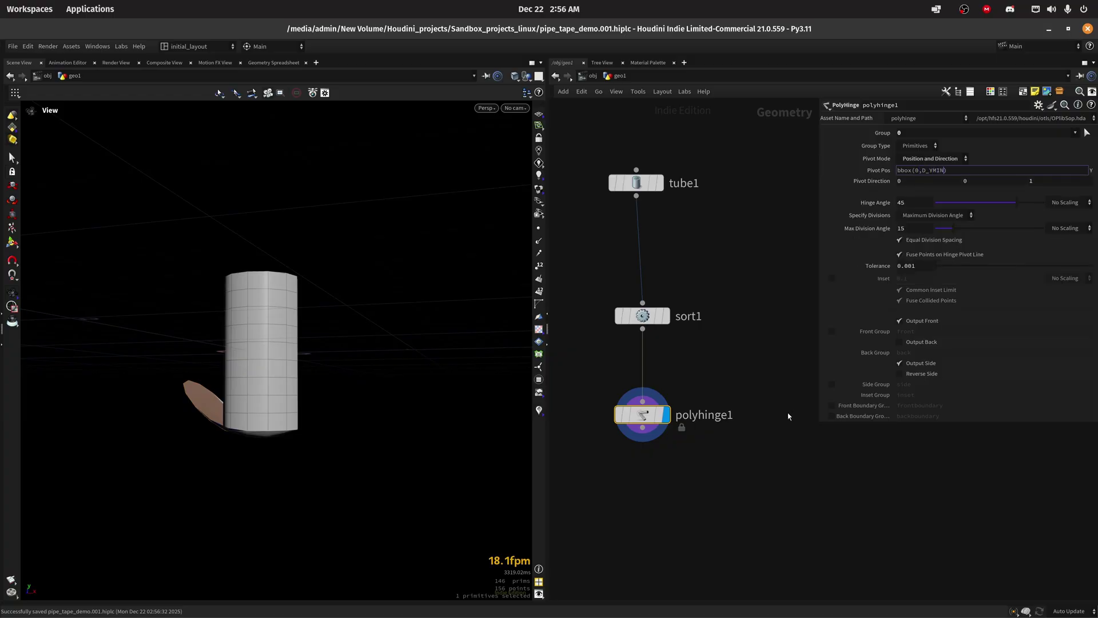
key("Return")
left_click_drag(282, 245, 427, 364)
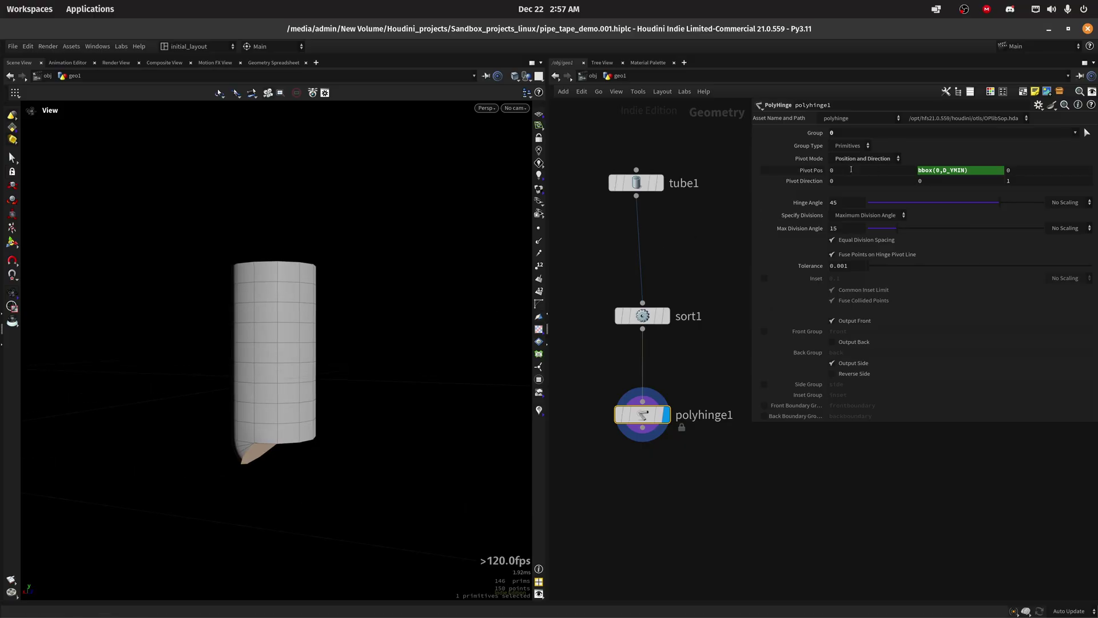
middle_click_drag(845, 170, 892, 180)
left_click(958, 181)
key("Tab")
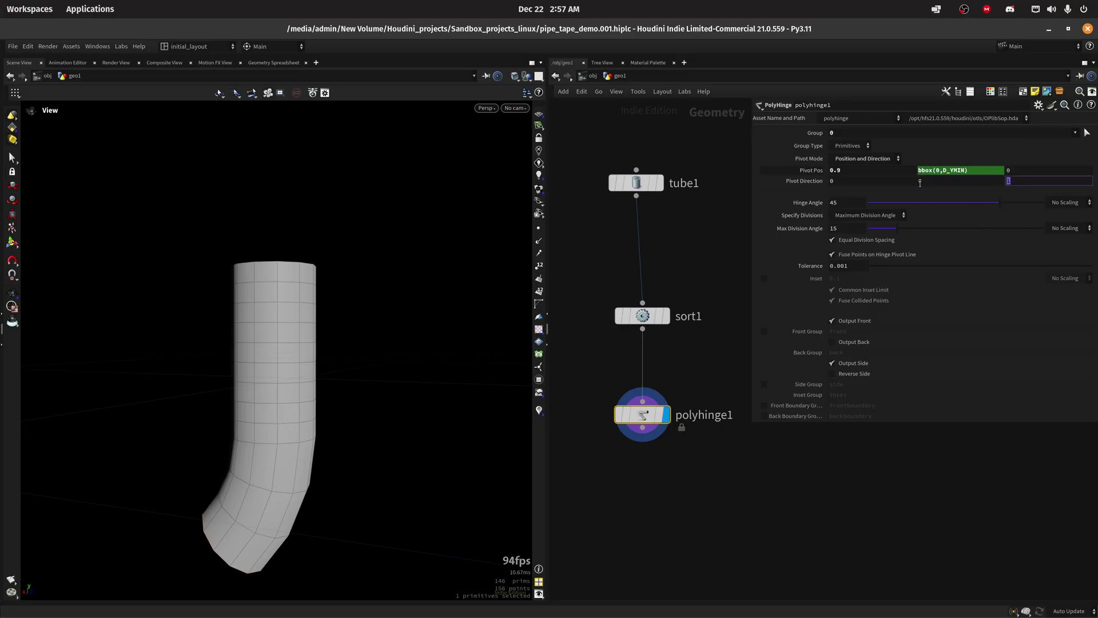
type("0")
key("Tab")
left_click_drag(245, 332, 404, 328)
Set Hinge Angle 90 and pivot X 0.6, then save the scene.
left_click_drag(999, 202, 1087, 218)
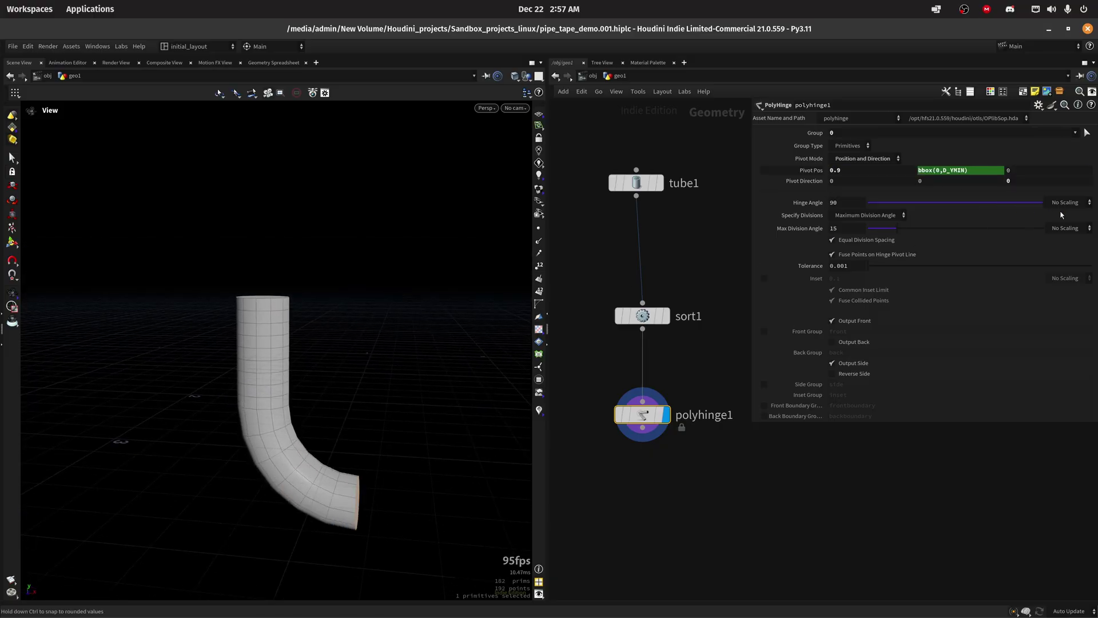
double_click(838, 170)
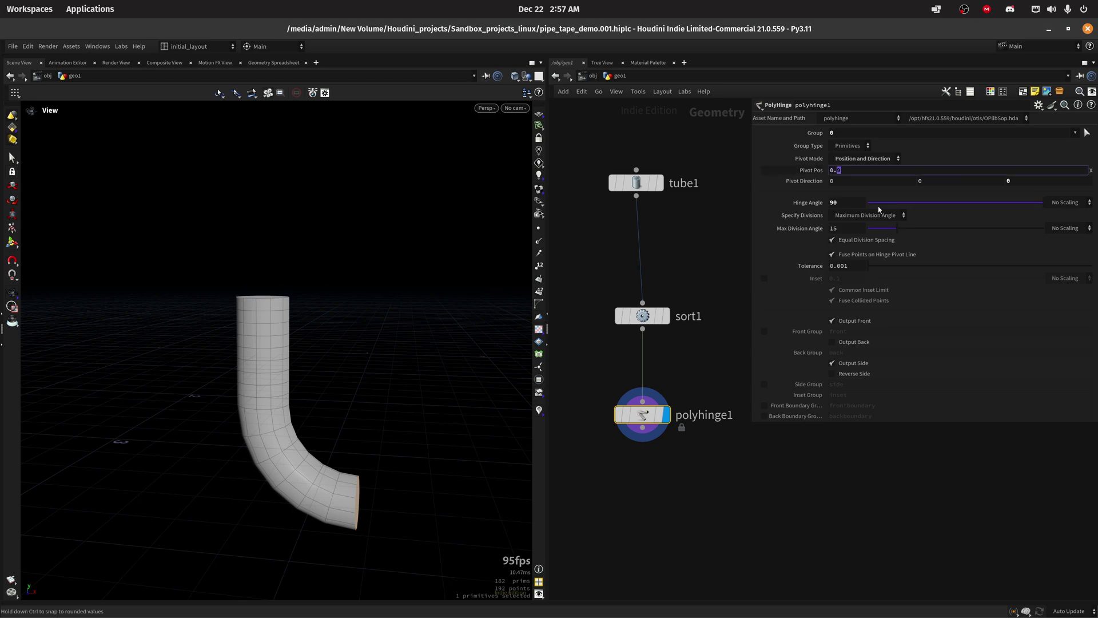
type("6")
key("Return")
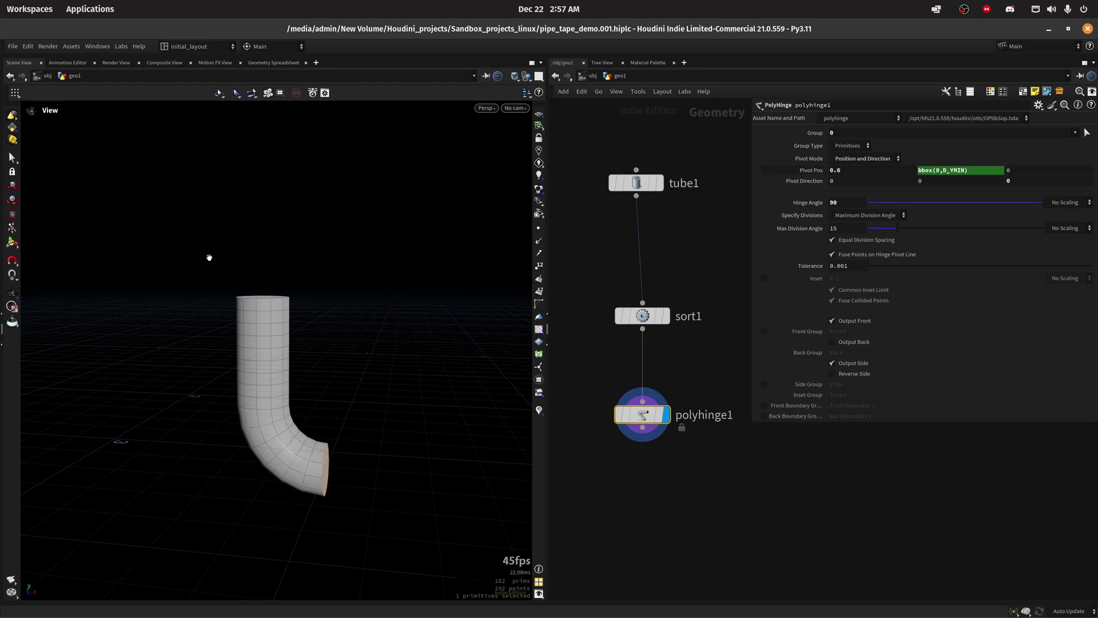
left_click_drag(338, 348, 464, 349)
key("ctrl+s")
middle_click_drag(633, 504, 613, 387)
Add a Mirror node under polyhinge1 with Origin X bbox(0,D_XMAX) to form the U.
left_click(607, 414)
key("Tab")
type("mir")
key("Return")
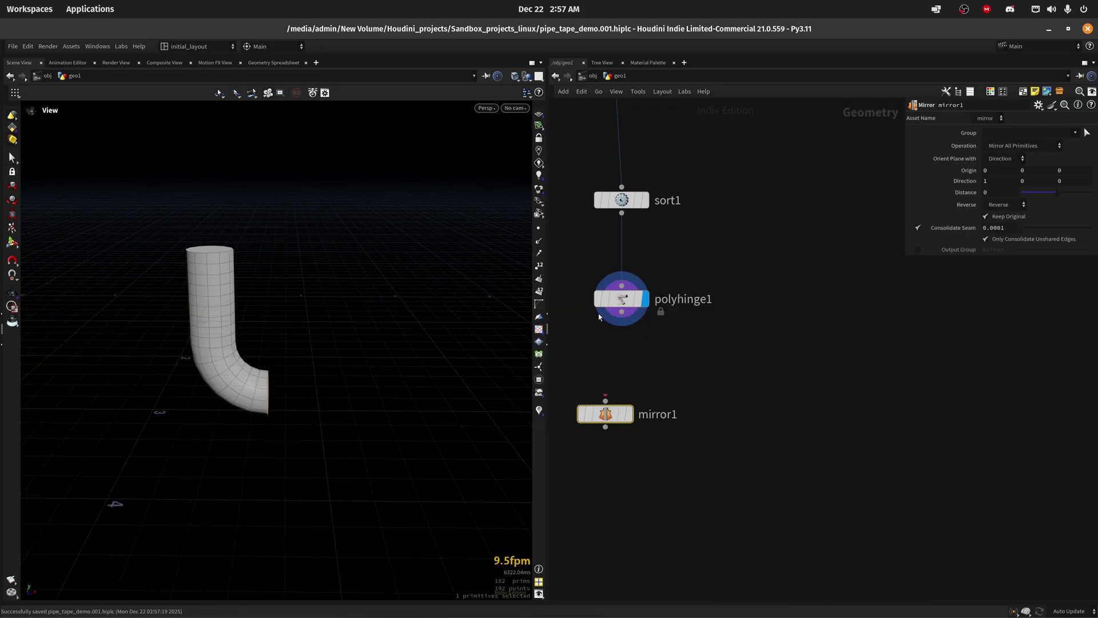
left_click(606, 415)
left_click_drag(605, 416, 622, 416)
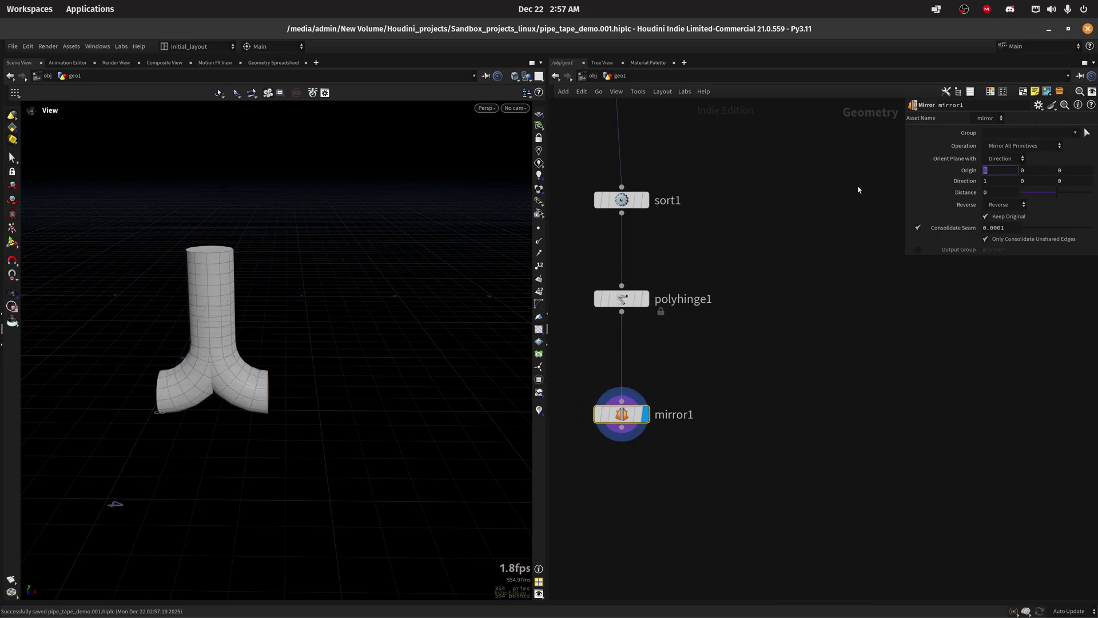
type("bbox")
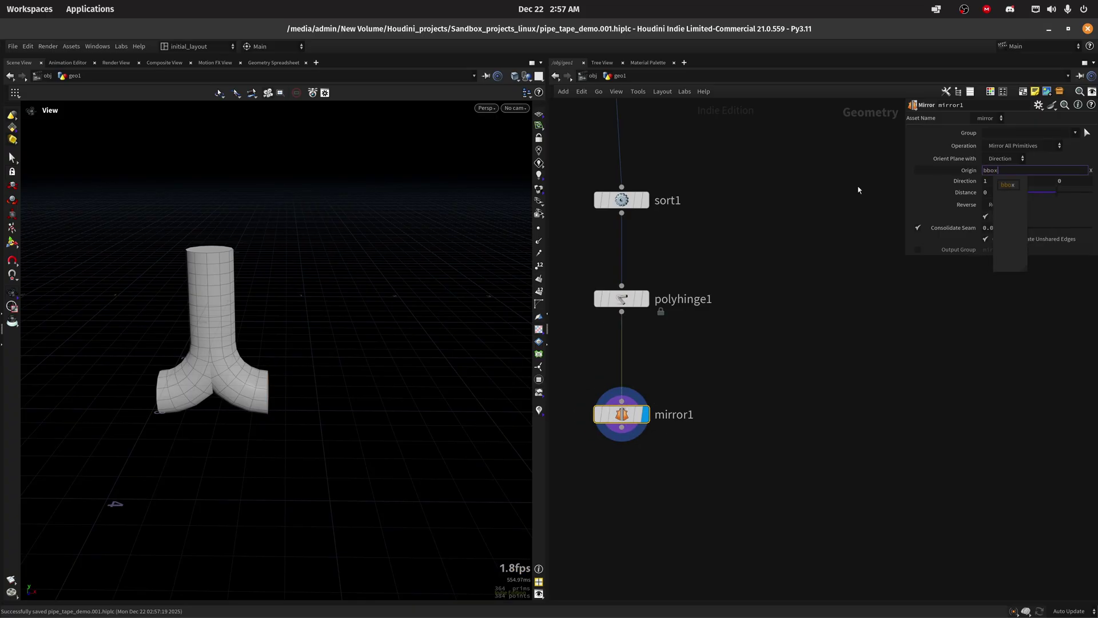
type("()0")
type(",D_XMA")
type("X")
key("Return")
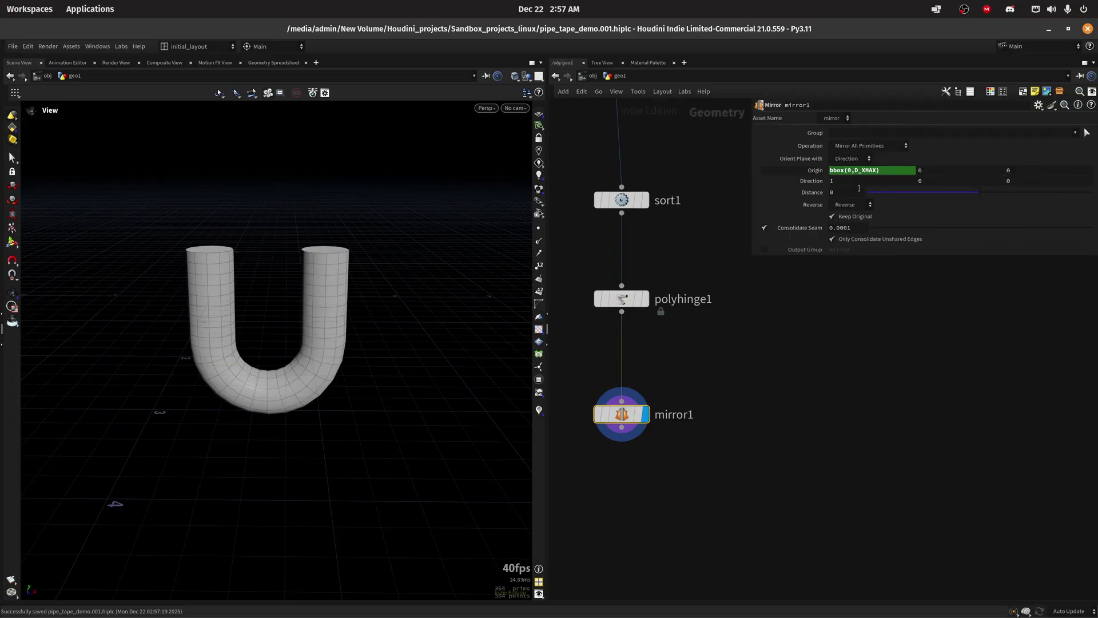
middle_click_drag(628, 471, 637, 393)
Add a Match Size node and a Null node below mirror1.
key("Tab")
type("mat")
key("Return")
left_click(631, 466)
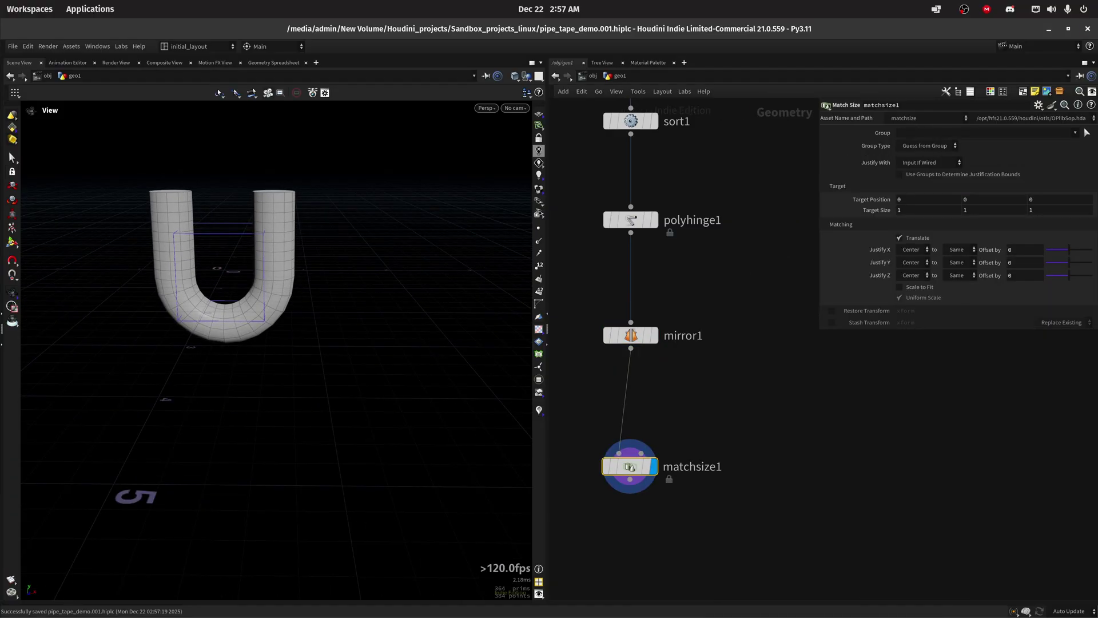
middle_click_drag(643, 598, 634, 435)
key("Tab")
type("null")
key("Return")
left_click(633, 442)
Tidy the network into a column with rounded wires and move null1 lower.
left_click_drag(292, 263, 164, 319)
scroll(250, 304, "up", 3)
scroll(248, 331, "down", 2)
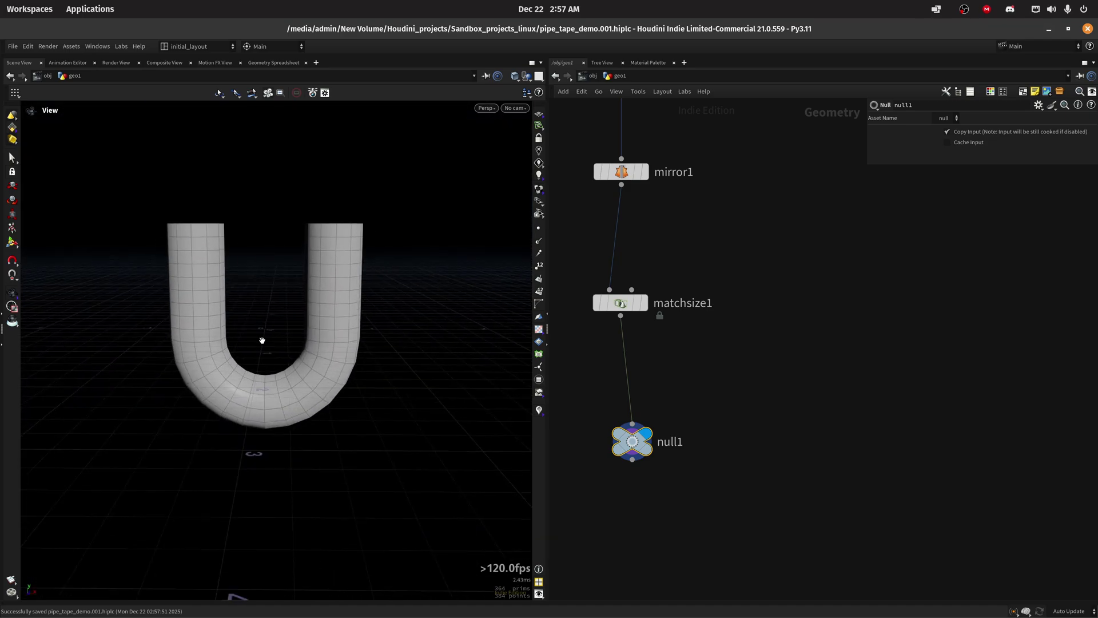
scroll(657, 444, "down", 4)
key("shift+s")
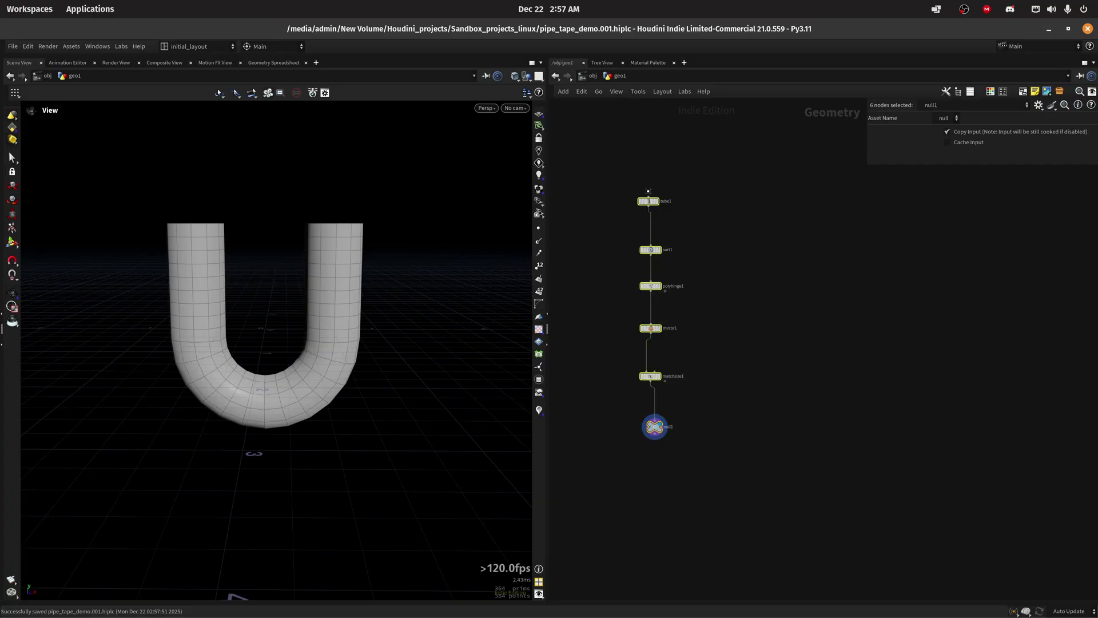
key("l")
left_click_drag(694, 365, 643, 273)
scroll(671, 369, "up", 3)
left_click(670, 369)
left_click_drag(641, 322, 642, 356)
middle_click_drag(759, 430, 721, 369)
scroll(615, 350, "up", 2)
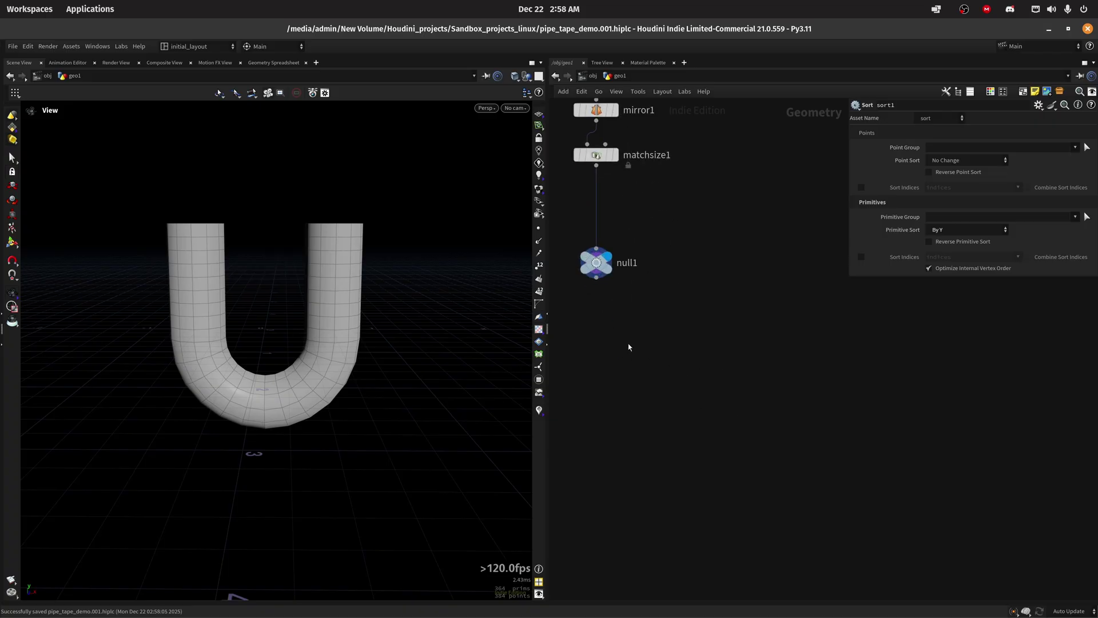
left_click_drag(431, 328, 196, 233, "alt")
middle_click_drag(600, 269, 624, 254)
Add a Group Expression node named left_ngon using the Five-sided or Greater preset.
key("Tab")
type("gexpr")
key("Return")
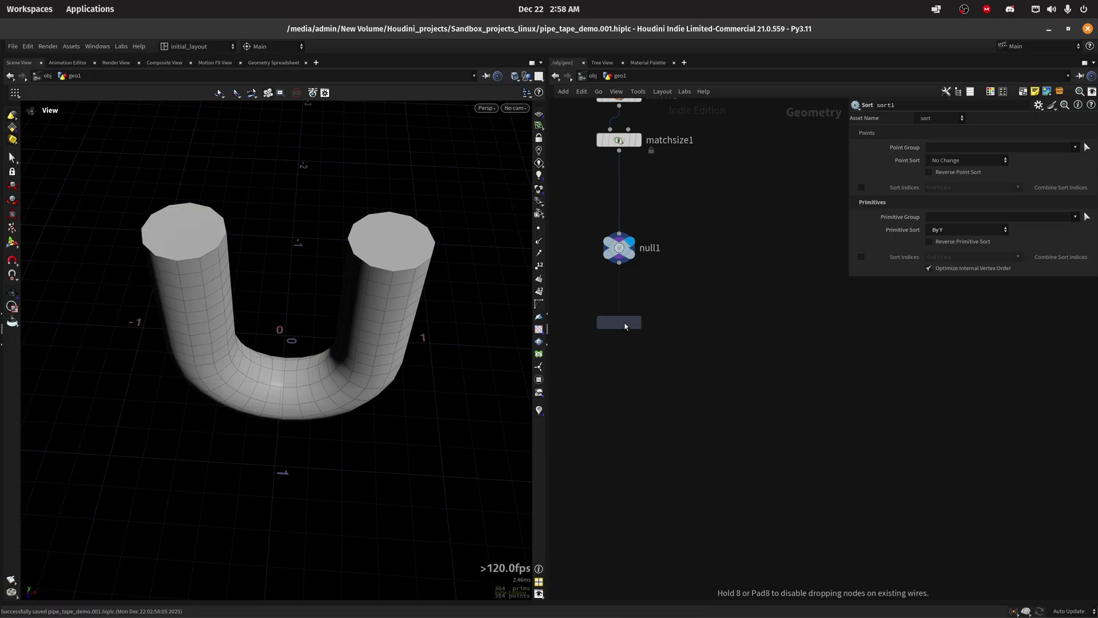
left_click(636, 321)
left_click(638, 322)
left_click(945, 175)
type("left_ngon")
key("Return")
left_click(1069, 187)
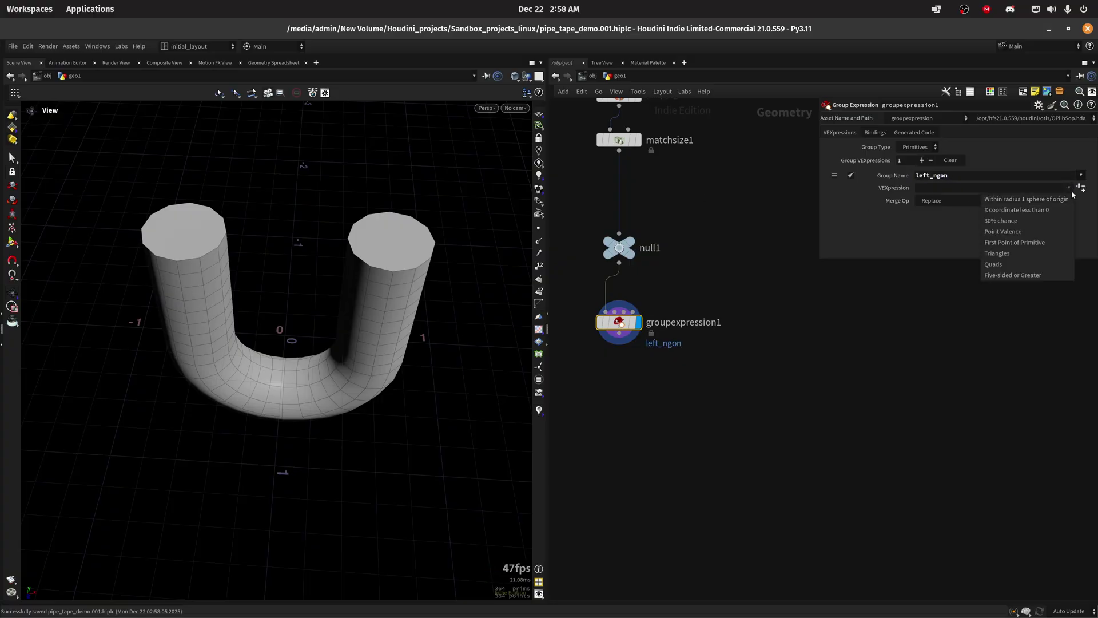
left_click(1013, 274)
key("w")
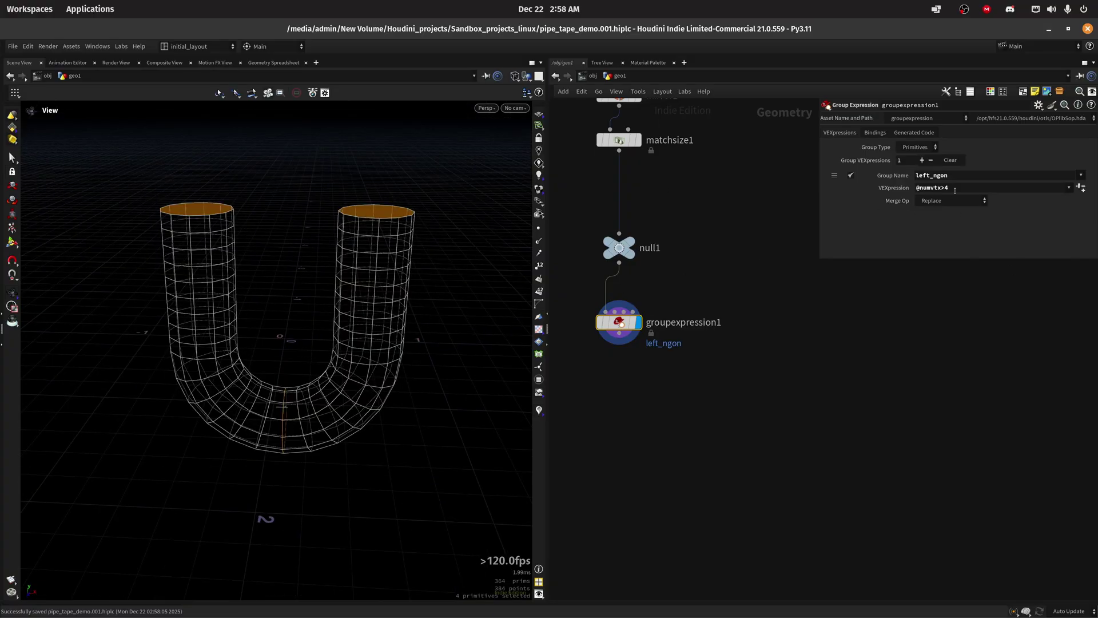
left_click(959, 189)
type("&& v@P.x<0")
key("Return")
left_click_drag(228, 278, 252, 281)
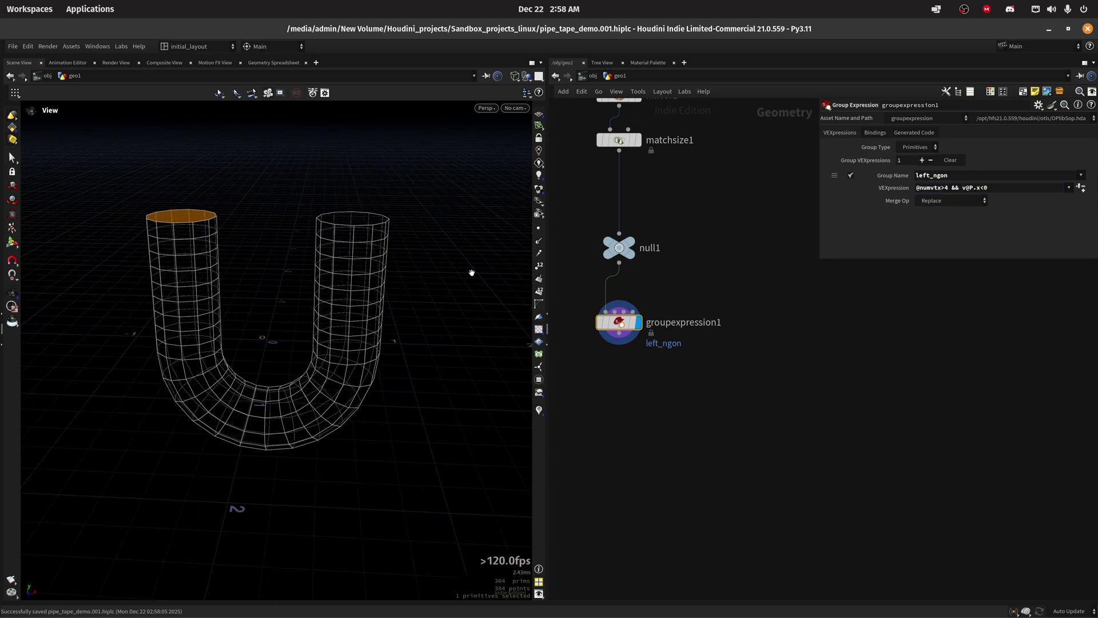
middle_click_drag(564, 287, 552, 245)
middle_click_drag(679, 364, 693, 351)
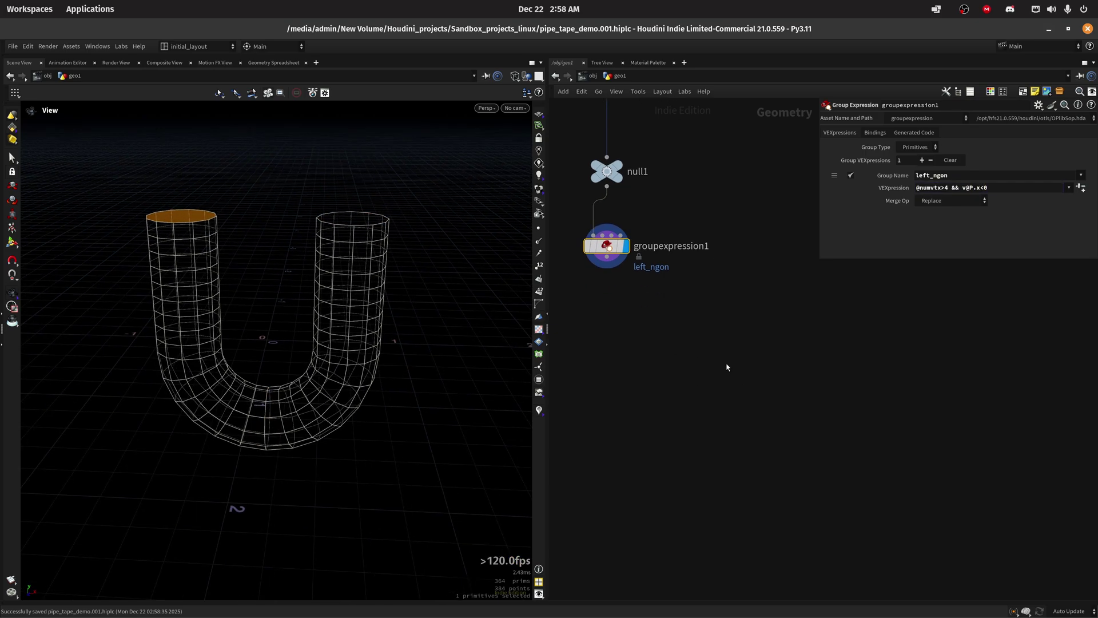
Add a Spiral node to the network.
key("Tab")
type("spiral")
key("Return")
Place the spiral and set Height 0.475, Turns 4.5 and Radius Mode Explicit End Radius.
left_click(701, 343)
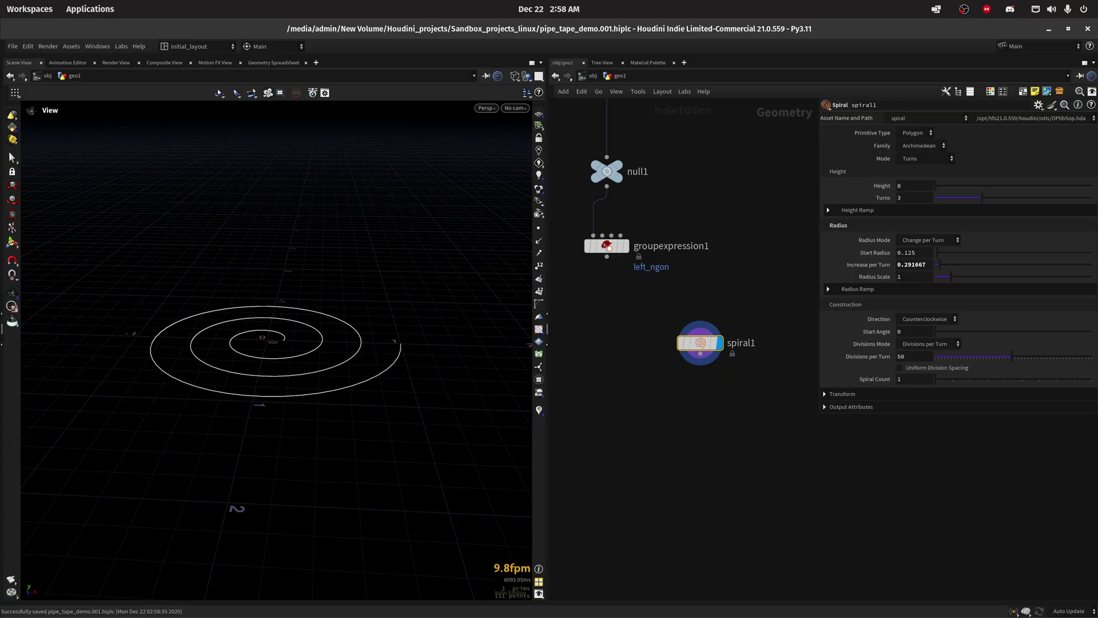
left_click(633, 222)
left_click(725, 320)
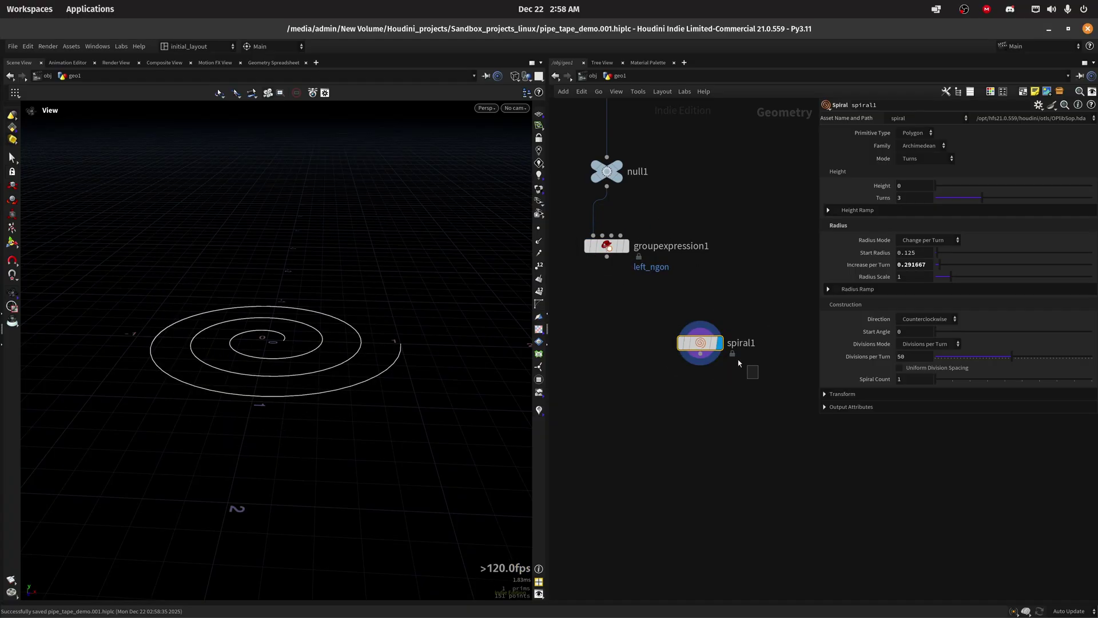
key("Tab")
type("0.475")
key("Return")
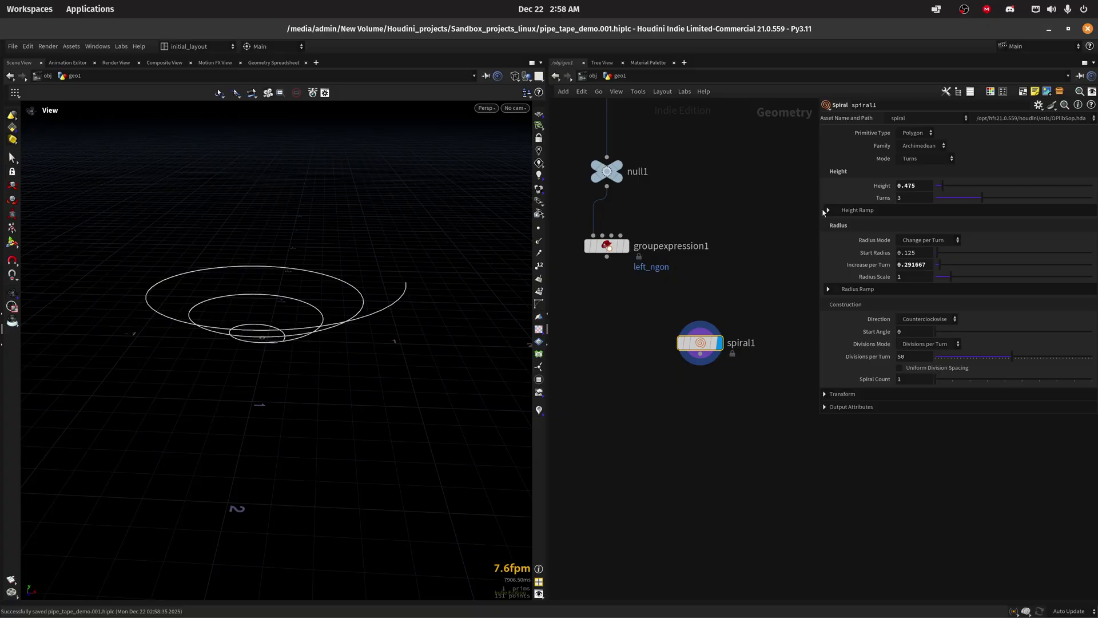
left_click(912, 198)
type("4.5")
key("Return")
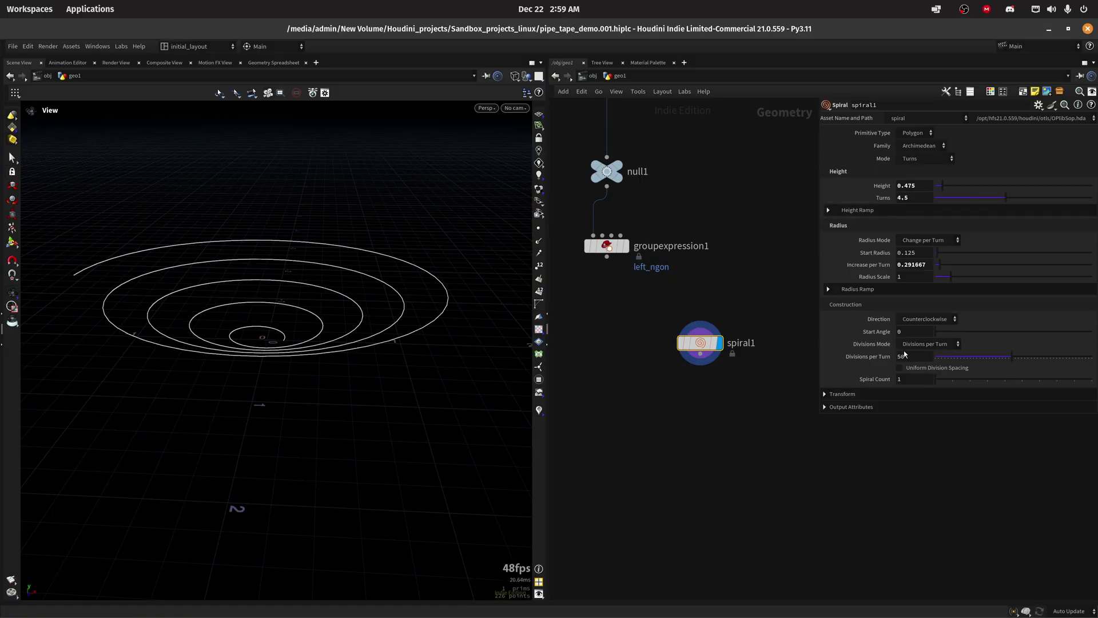
left_click(928, 240)
left_click(913, 257)
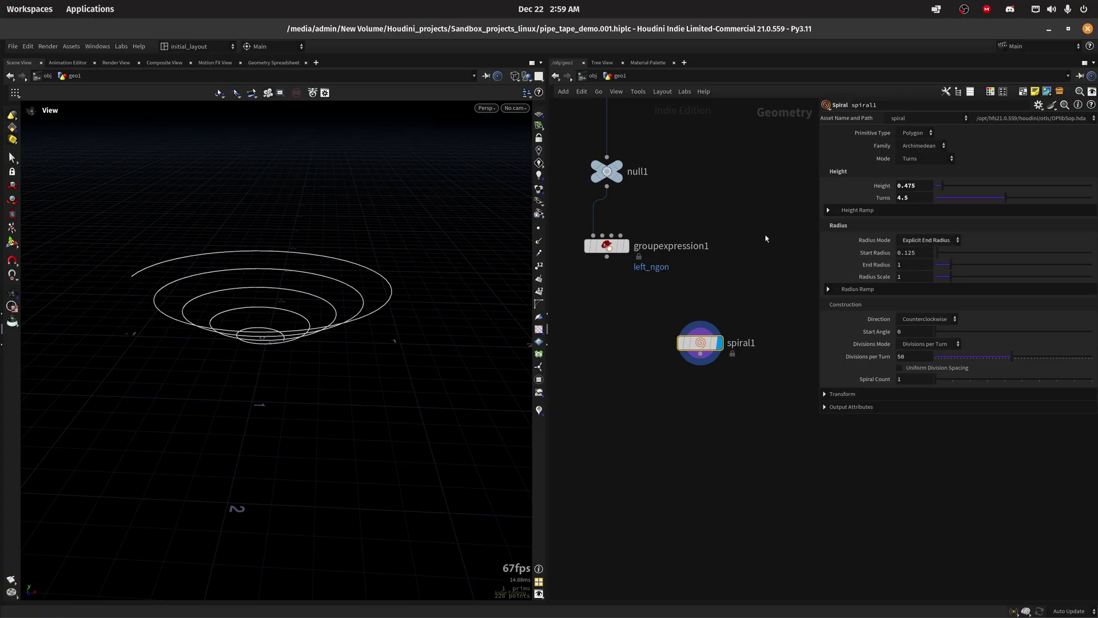
middle_click_drag(686, 217, 686, 492)
Copy tube1's Radius Scale and paste it as a relative reference into the spiral's Start Radius.
left_click(639, 220)
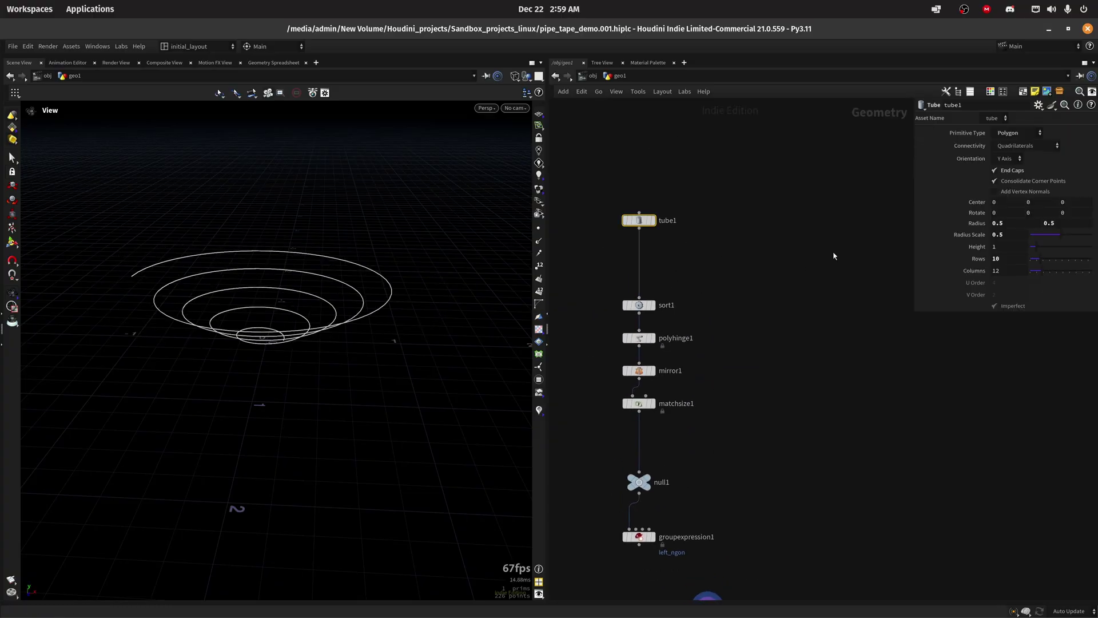
right_click(987, 232)
left_click(771, 469)
middle_click_drag(771, 469, 759, 281)
left_click(696, 422)
left_click(639, 350)
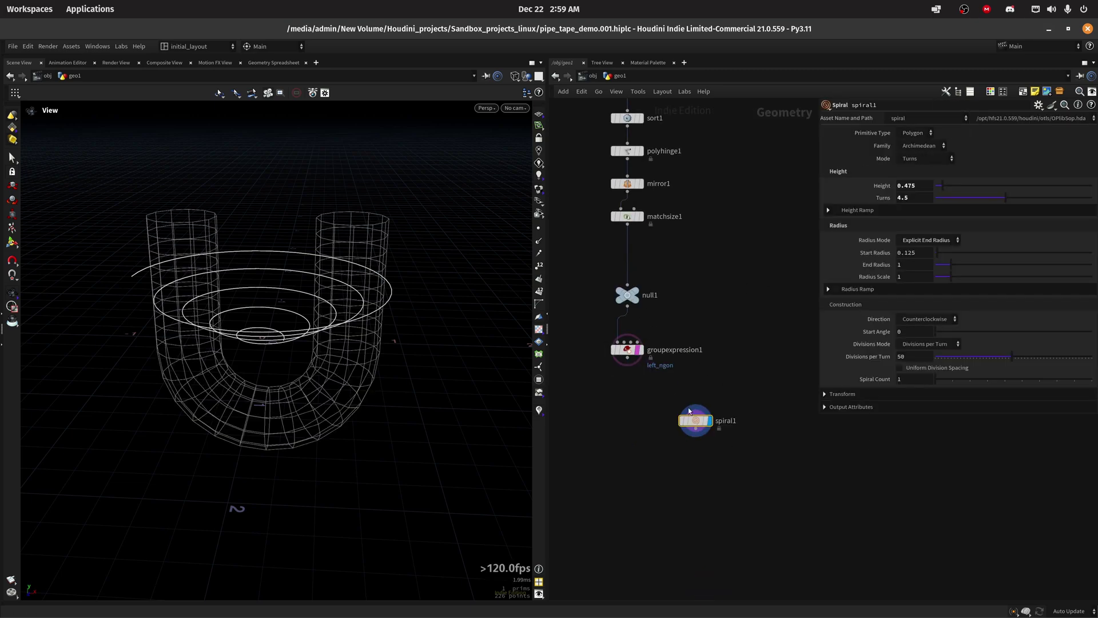
right_click(921, 252)
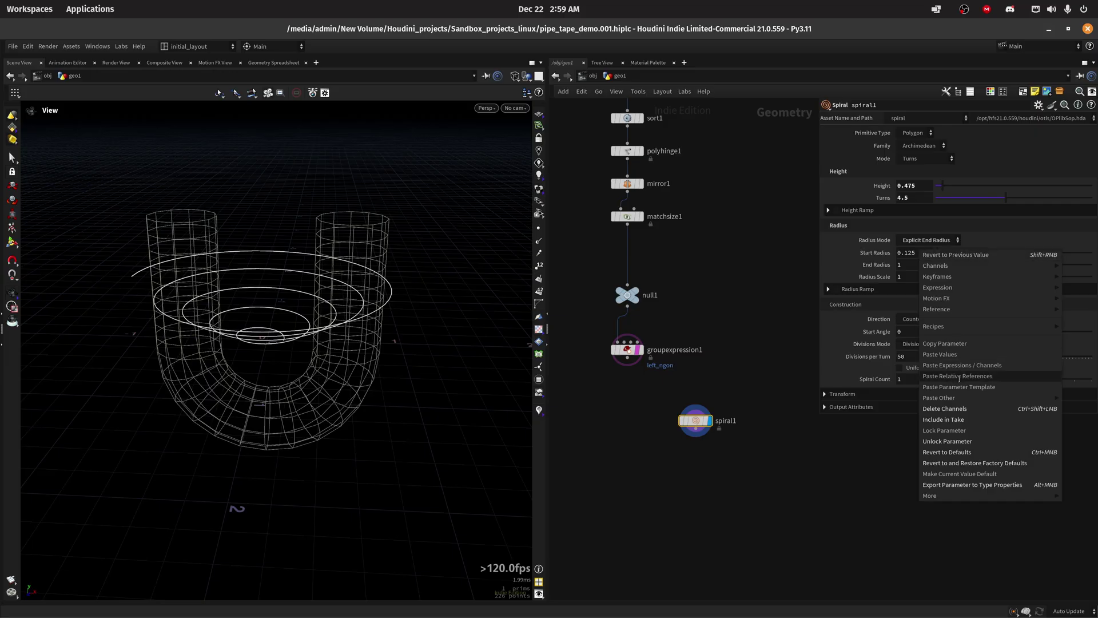
left_click(960, 376)
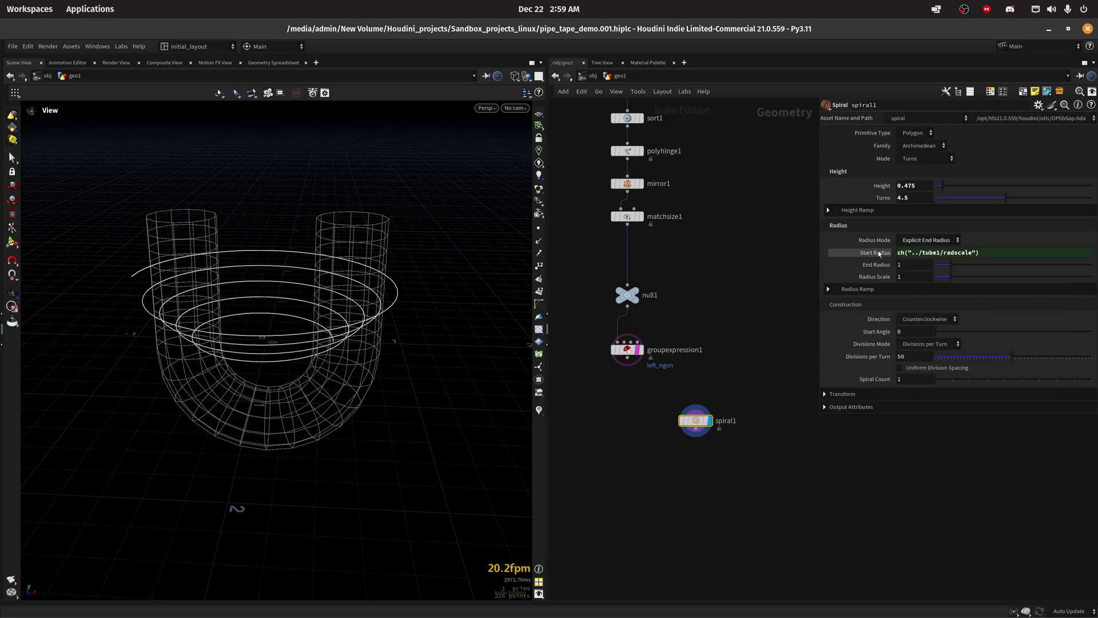
Link End Radius to Start Radius and multiply the Start Radius reference by 0.52.
right_click(881, 266)
right_click(881, 266)
right_click(882, 266)
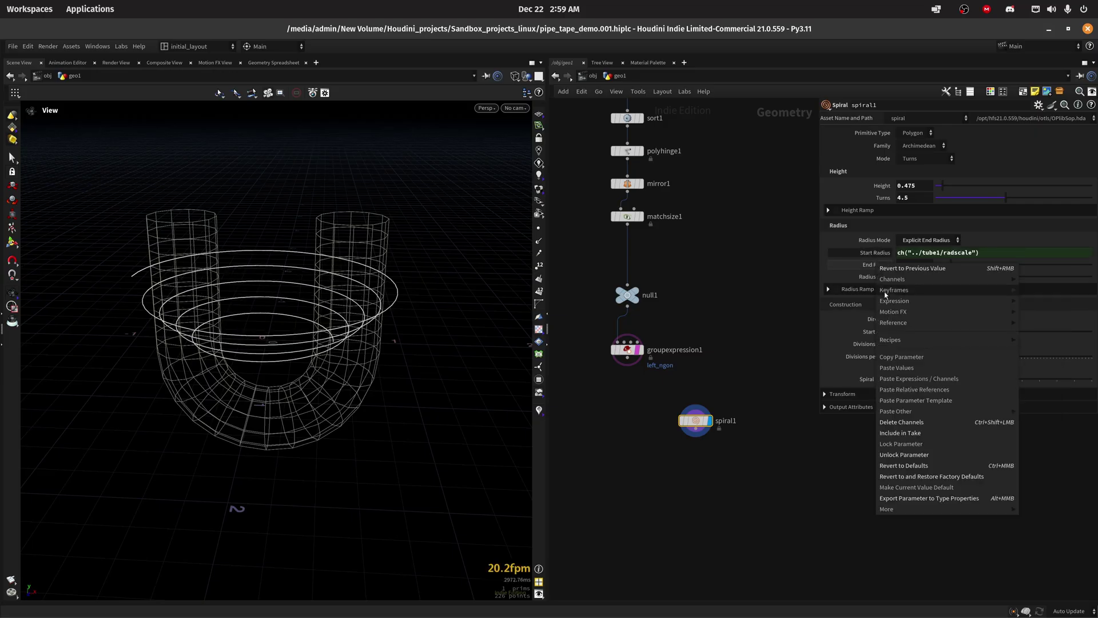
left_click(915, 390)
left_click(1003, 255)
key("Delete")
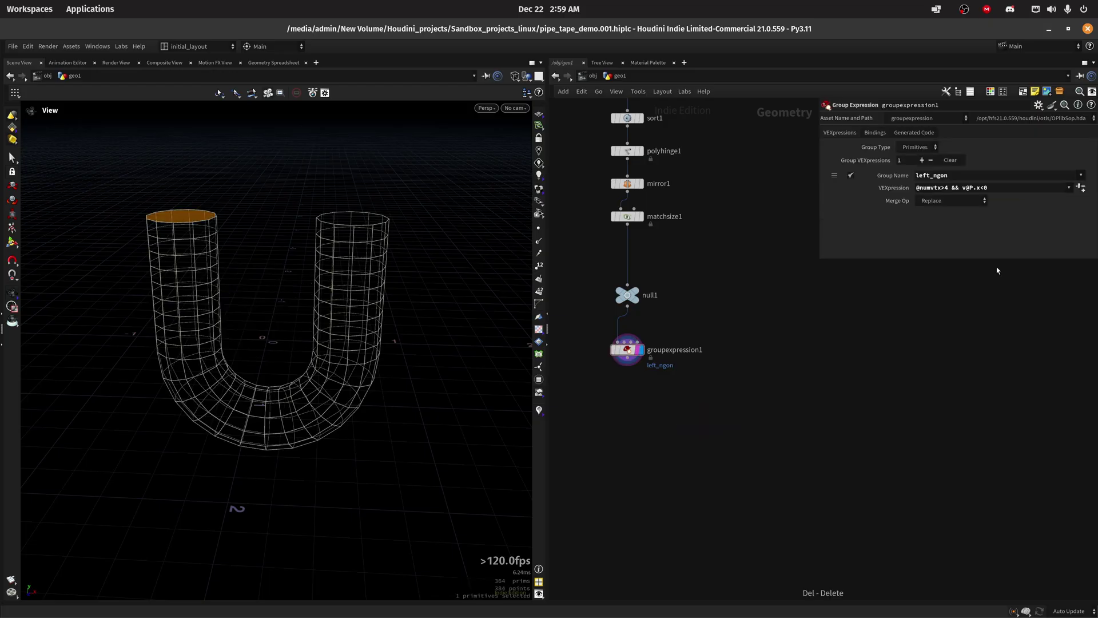
key("ctrl+z")
left_click(696, 421)
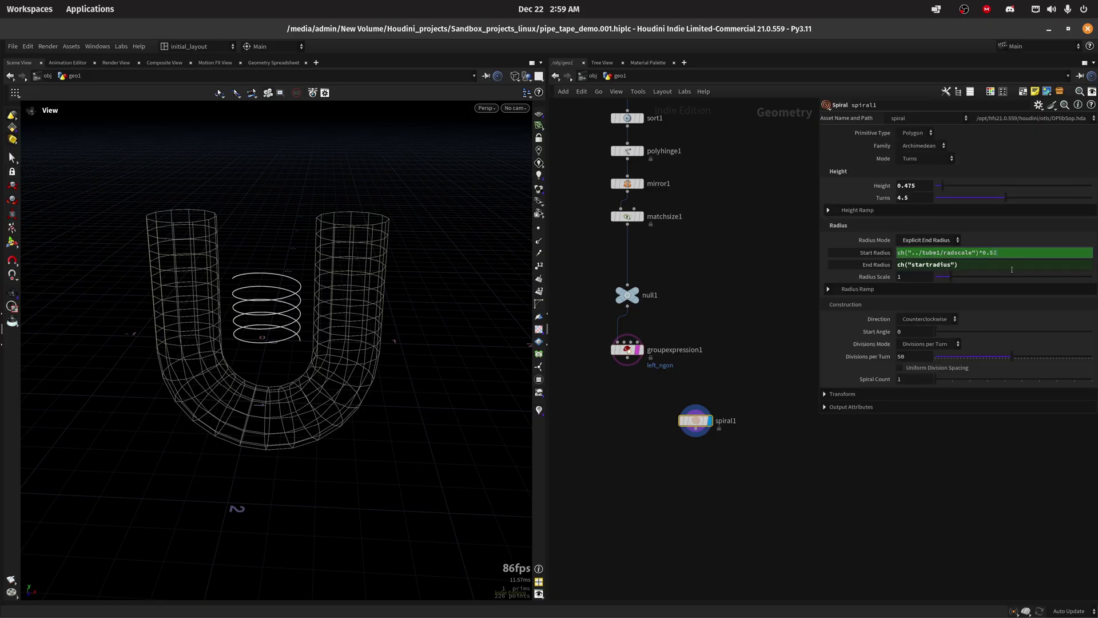
key("Return")
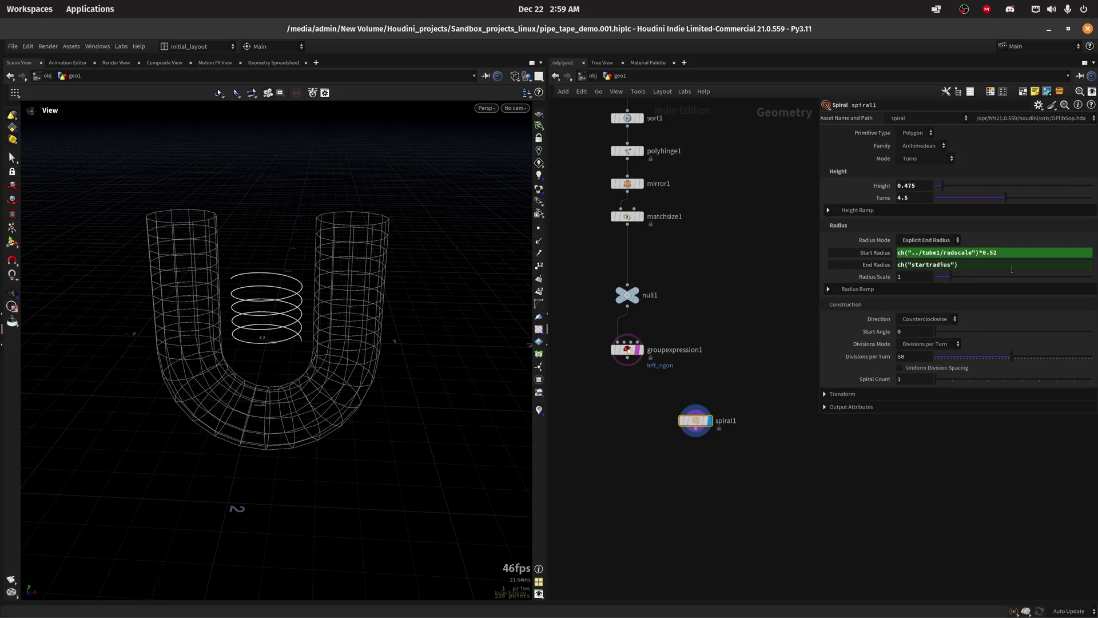
Set End Radius to ch("startradius")*0.975 and save the scene.
left_click(971, 277)
key("ctrl+z")
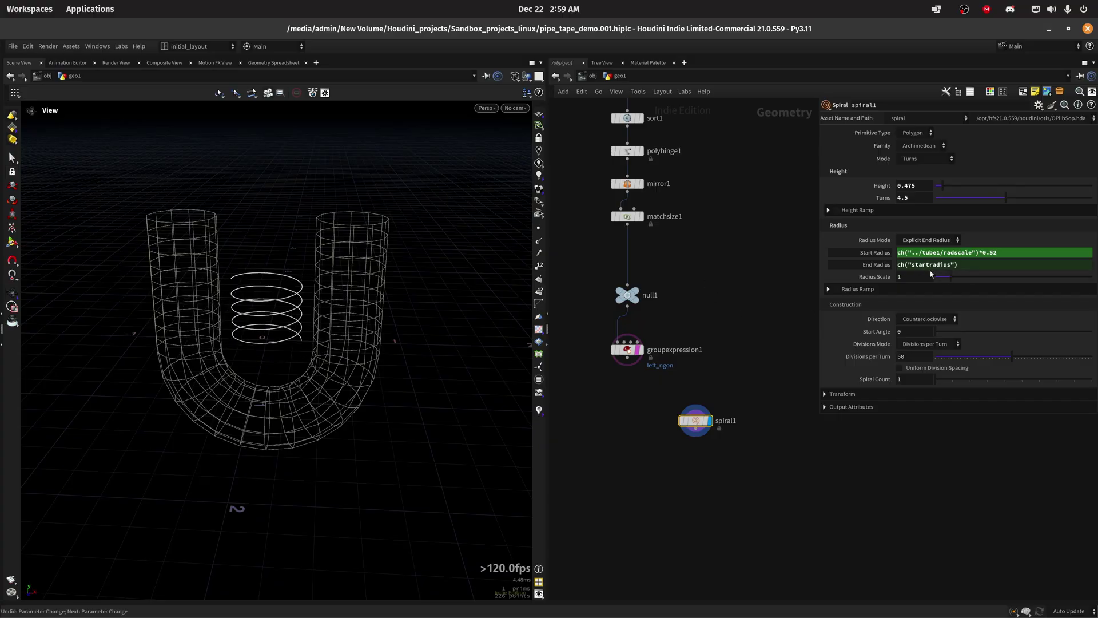
left_click(968, 267)
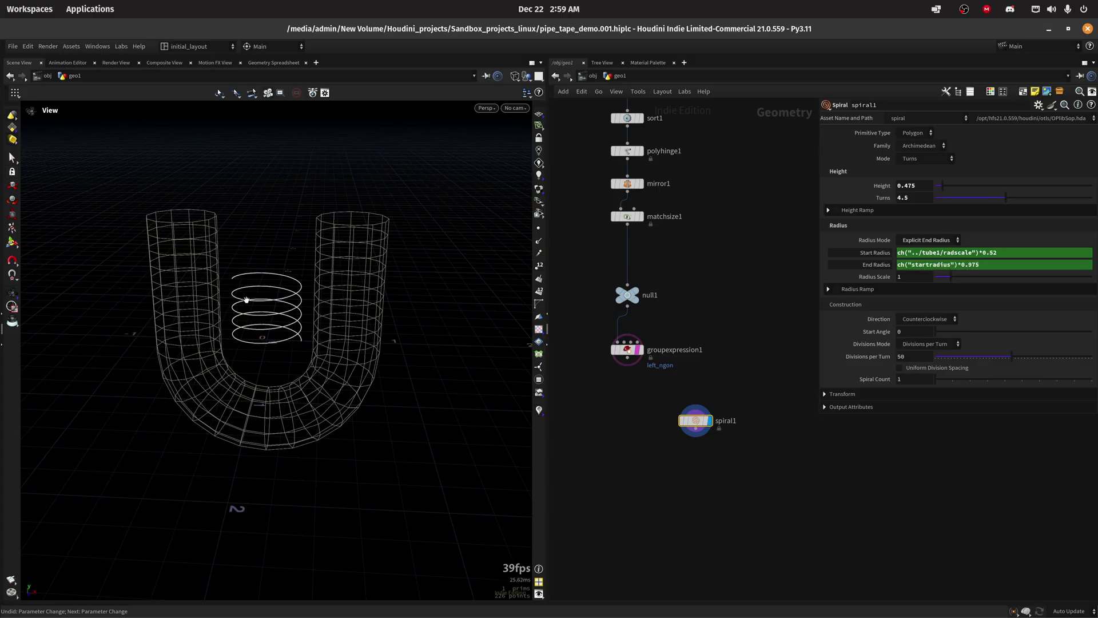
left_click_drag(251, 327, 251, 295)
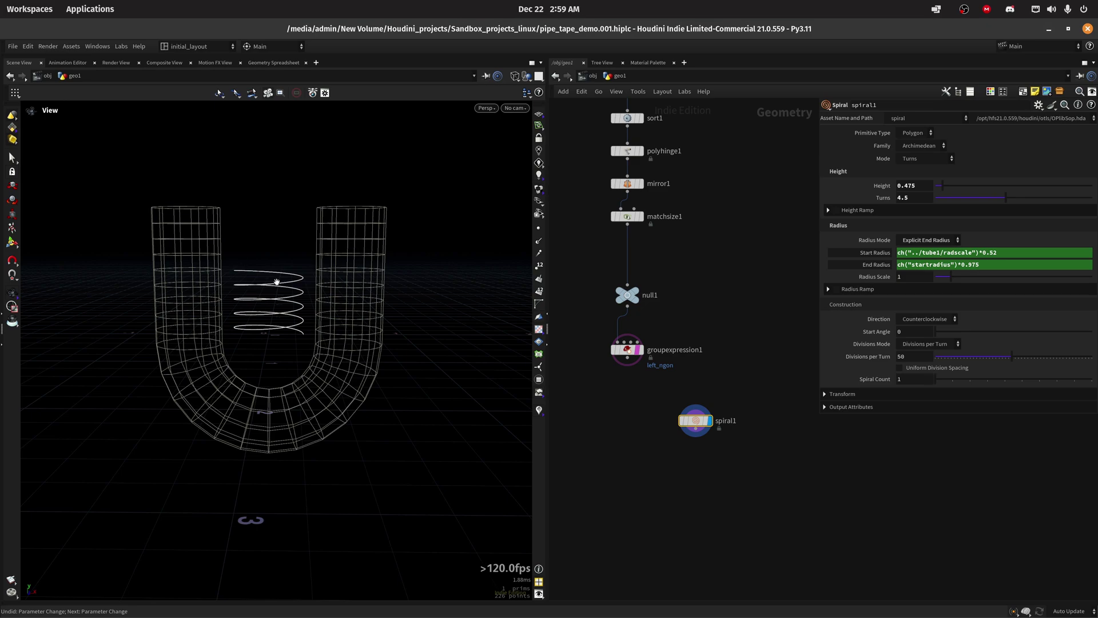
left_click_drag(306, 349, 303, 339)
key("ctrl+s")
middle_click_drag(726, 480, 689, 428)
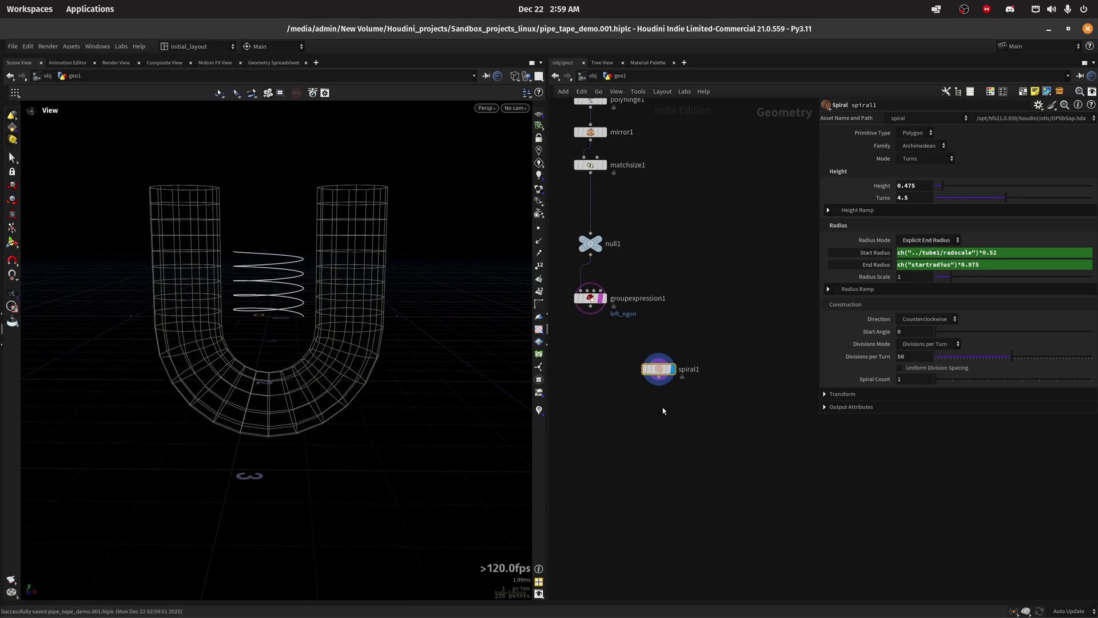
Add a Match Size node fed by spiral1 and groupexpression1 and display it.
key("Tab")
type("ma")
left_click(718, 589)
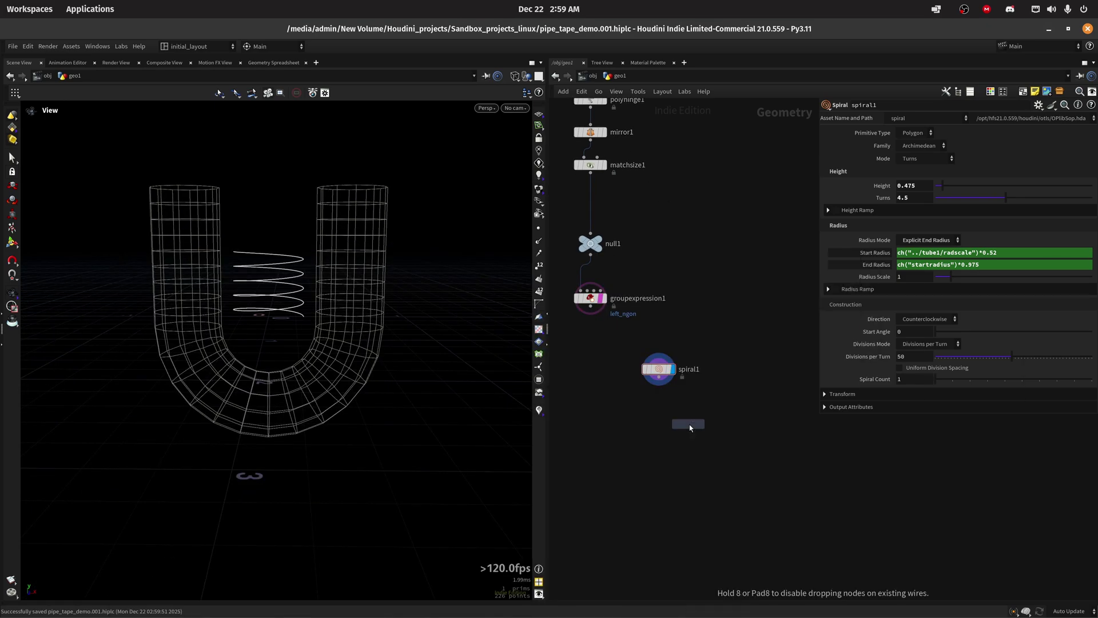
left_click(689, 423)
left_click_drag(659, 374, 614, 307)
left_click(702, 424)
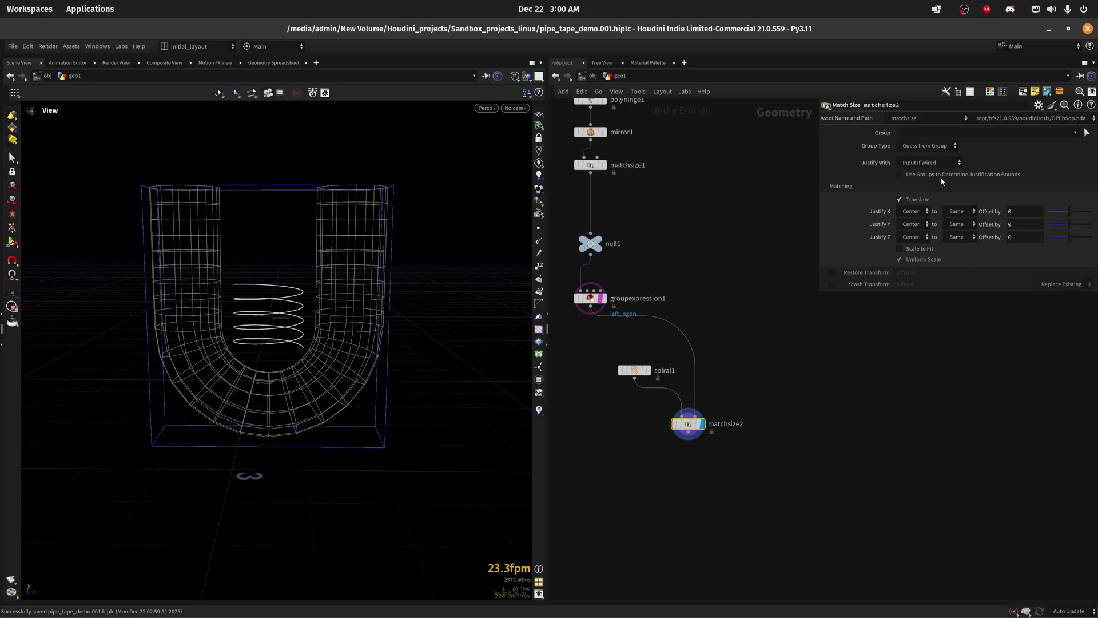
Enable group bounds, set Target Group to left_ngon and Y offset to -0.5, then save.
left_click(900, 174)
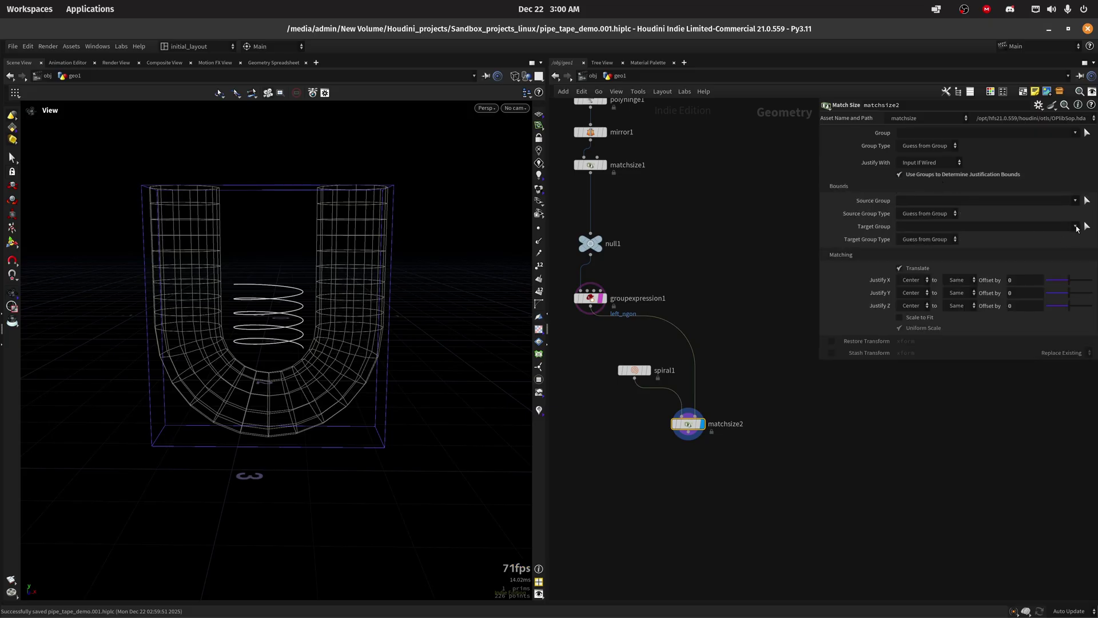
left_click(1076, 229)
left_click(984, 247)
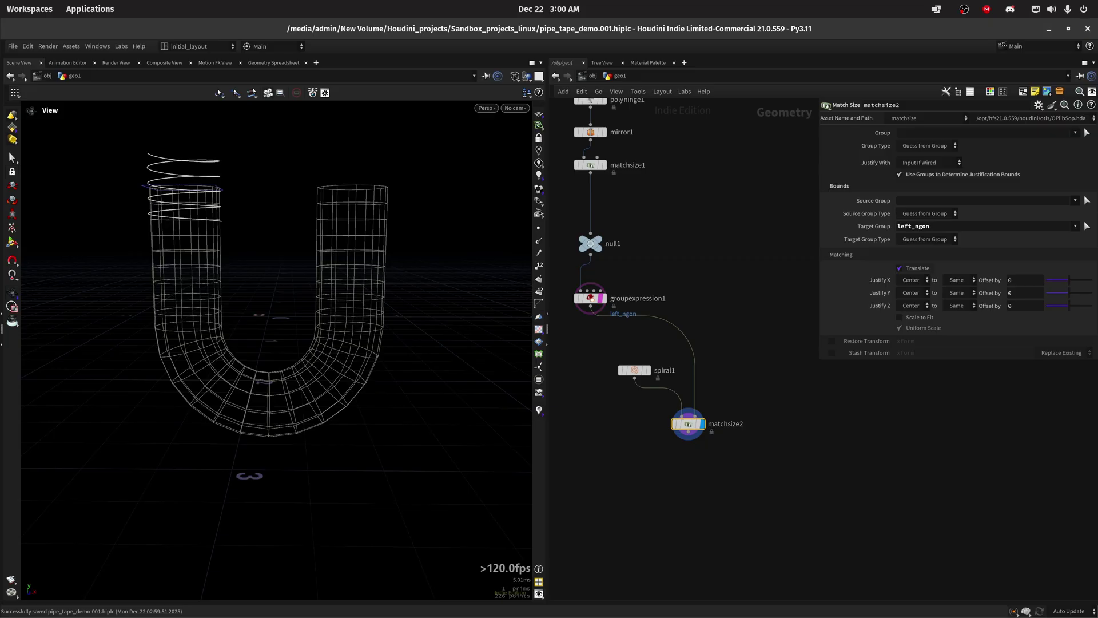
left_click(1024, 293)
type("-0.5")
key("Return")
middle_click_drag(251, 208, 273, 266)
key("ctrl+s")
Append a Null after the Match Size node and save the scene.
middle_click_drag(691, 557, 667, 452)
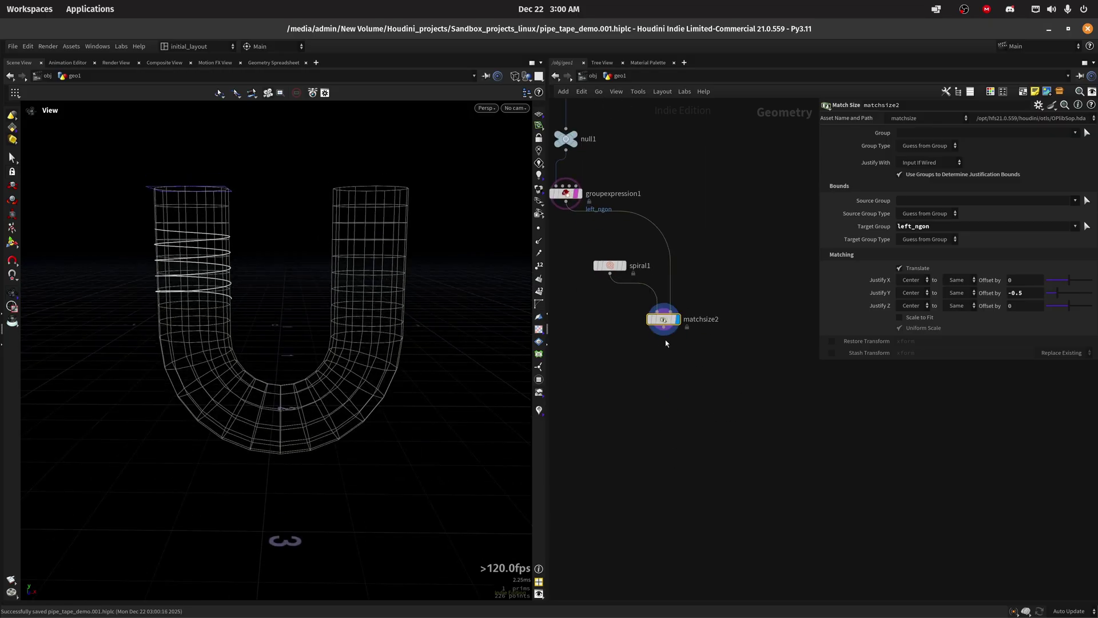
key("Tab")
type("null")
key("Return")
left_click(665, 448)
middle_click_drag(303, 314, 300, 304)
key("ctrl+s")
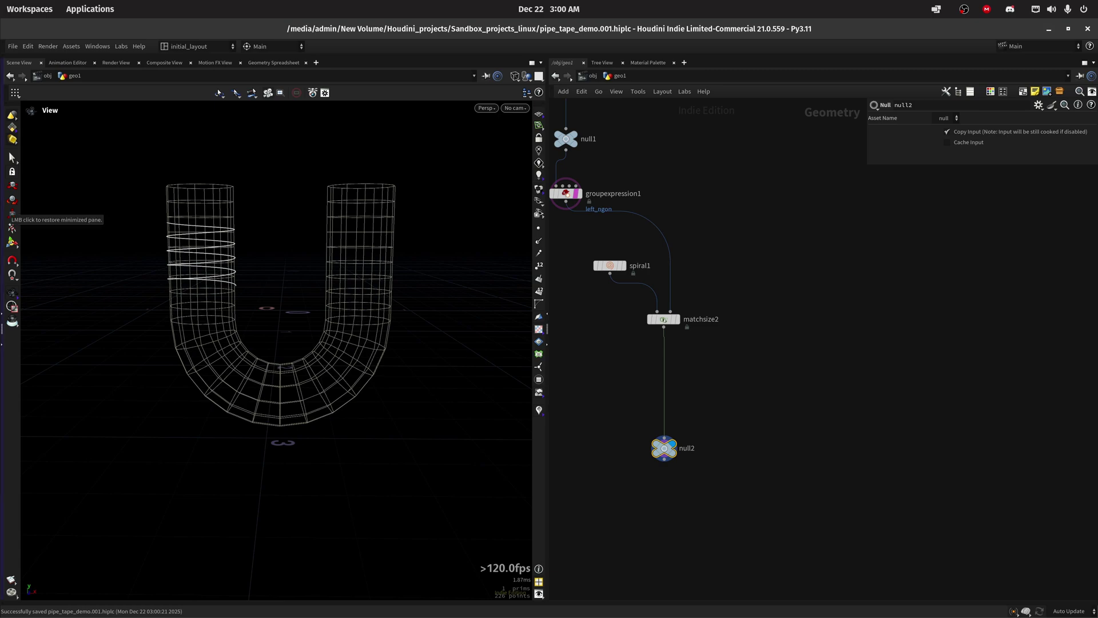
Add a Sweep node after null2 with a ribbon surface shape and display it.
middle_click_drag(680, 513, 656, 390)
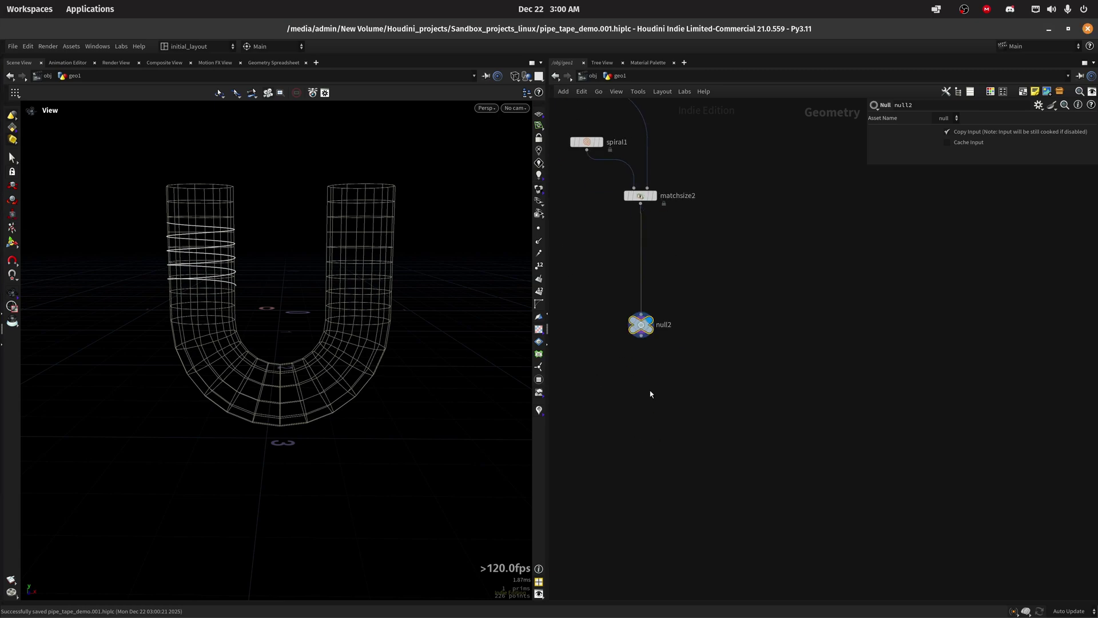
key("Tab")
type("sweep")
key("Return")
left_click(636, 395)
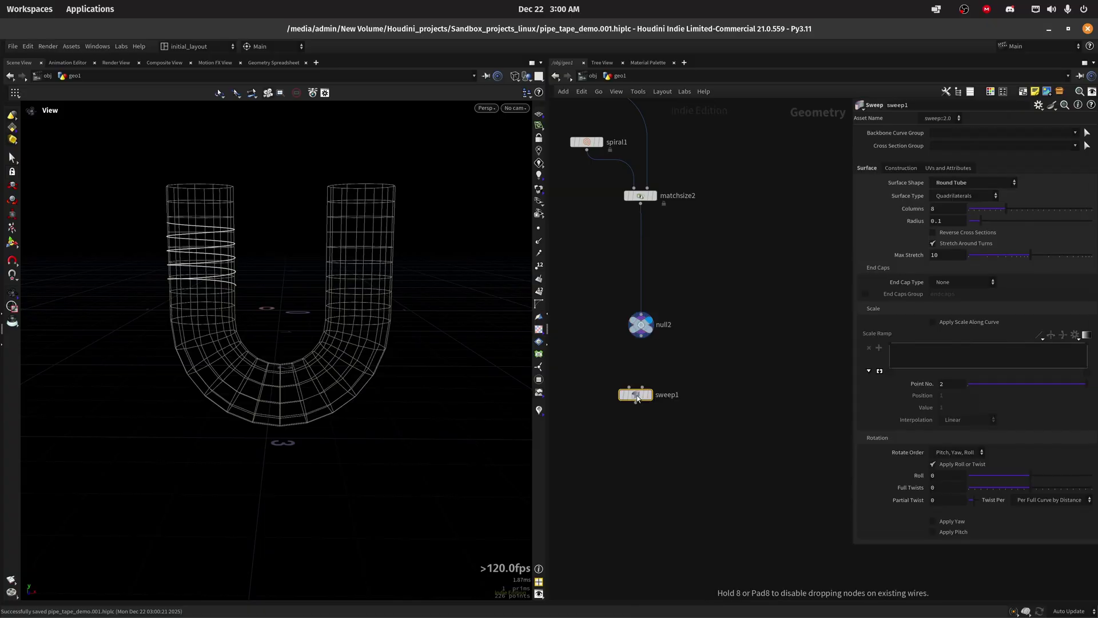
left_click(953, 182)
left_click(961, 221)
left_click_drag(641, 339, 652, 411)
left_click(661, 405)
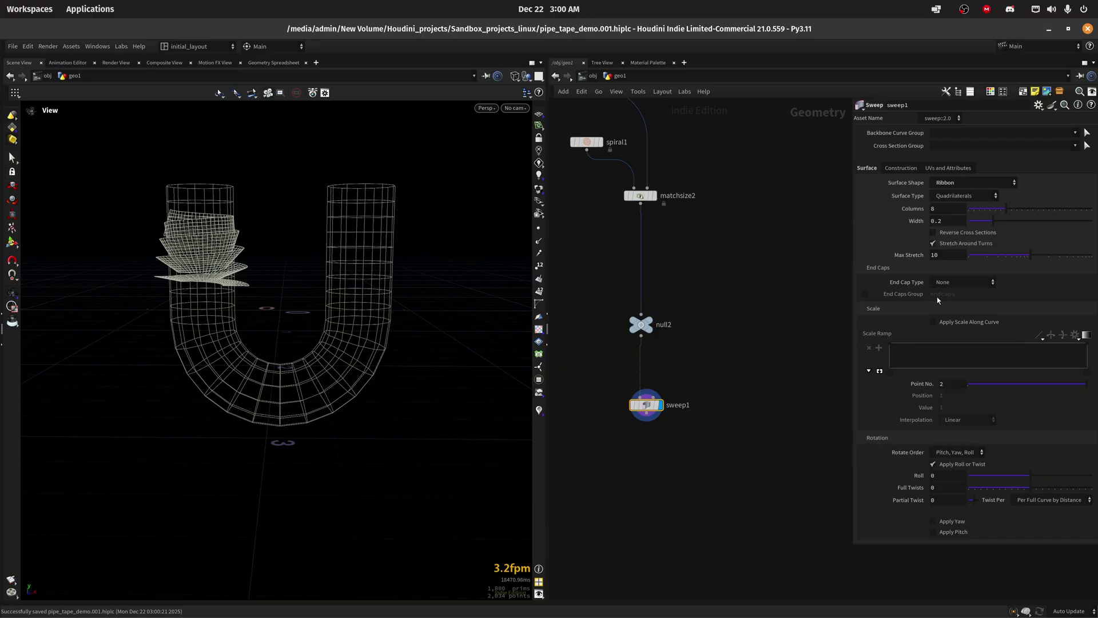
Enable Use Target End Up Vector in Construction, then check the tape's UVs in the UV View.
left_click(901, 169)
left_click(970, 295)
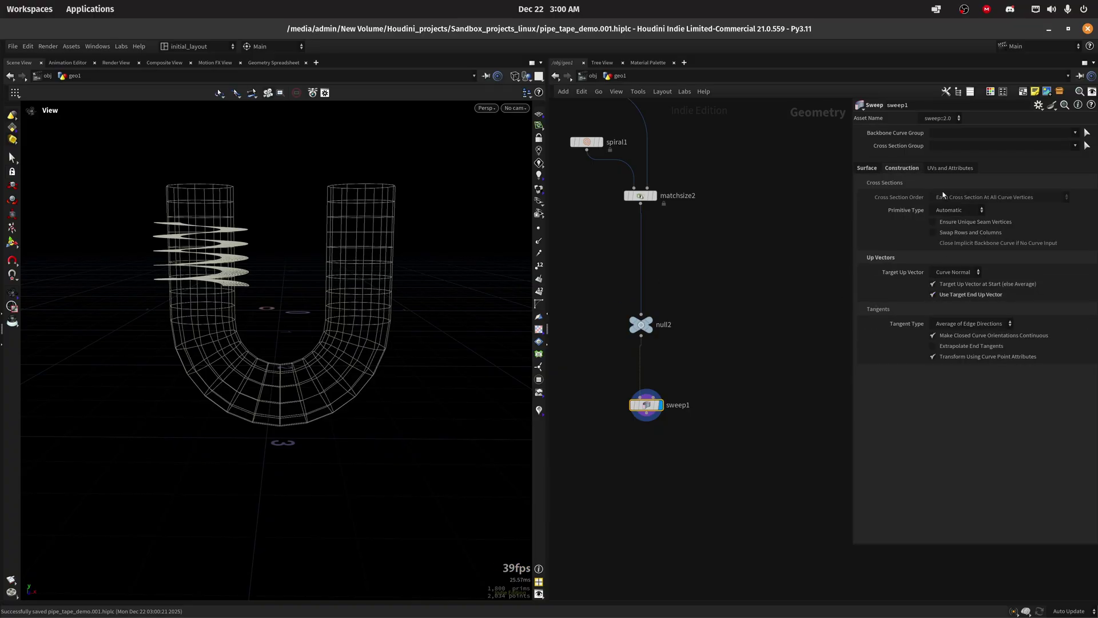
left_click(944, 168)
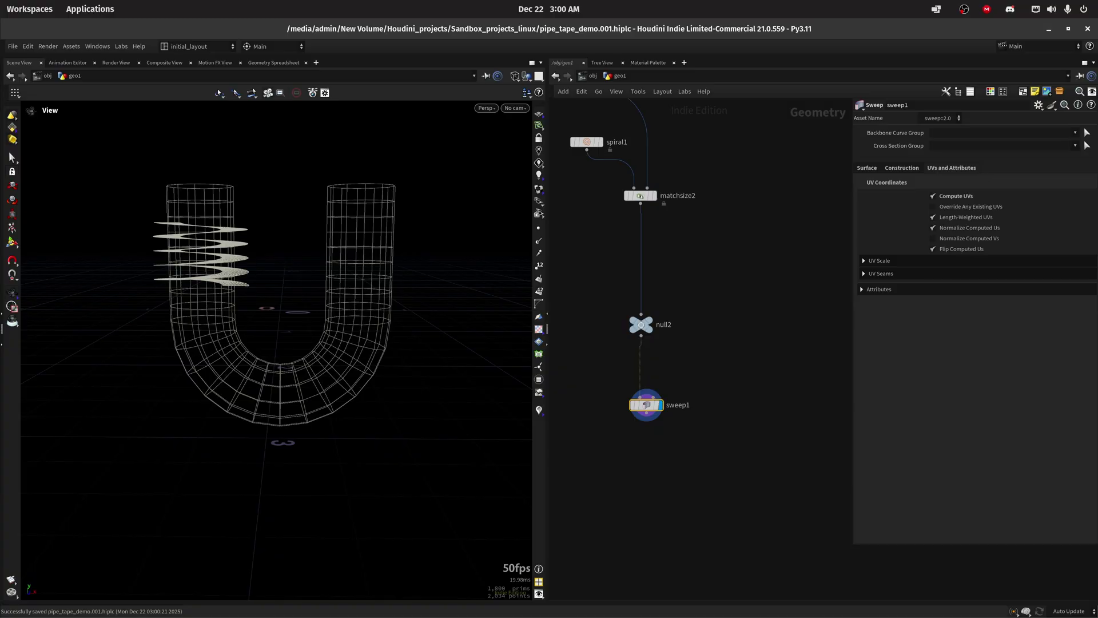
key("space+5")
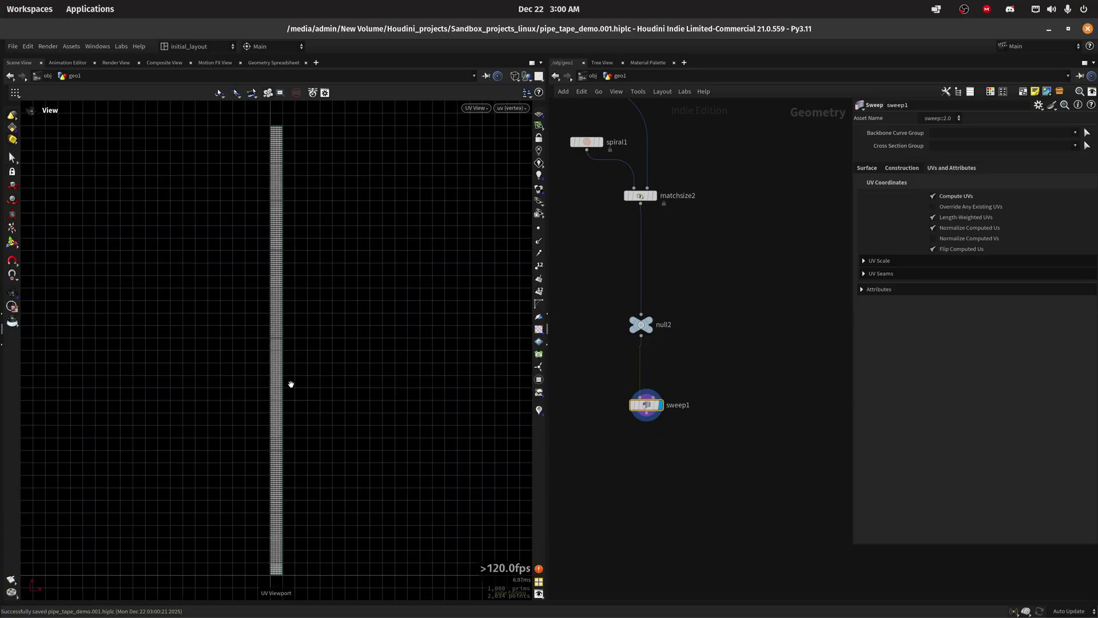
key("space+1")
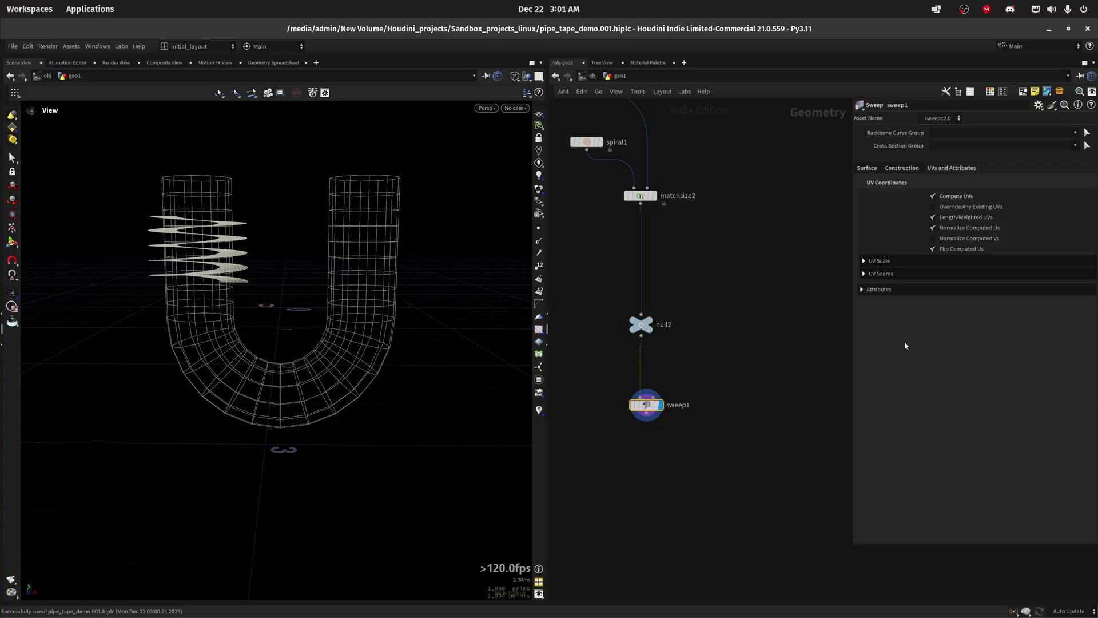
Set the sweep's Roll to -90, Columns to 4 and Width to 0.115, then save.
left_click(866, 167)
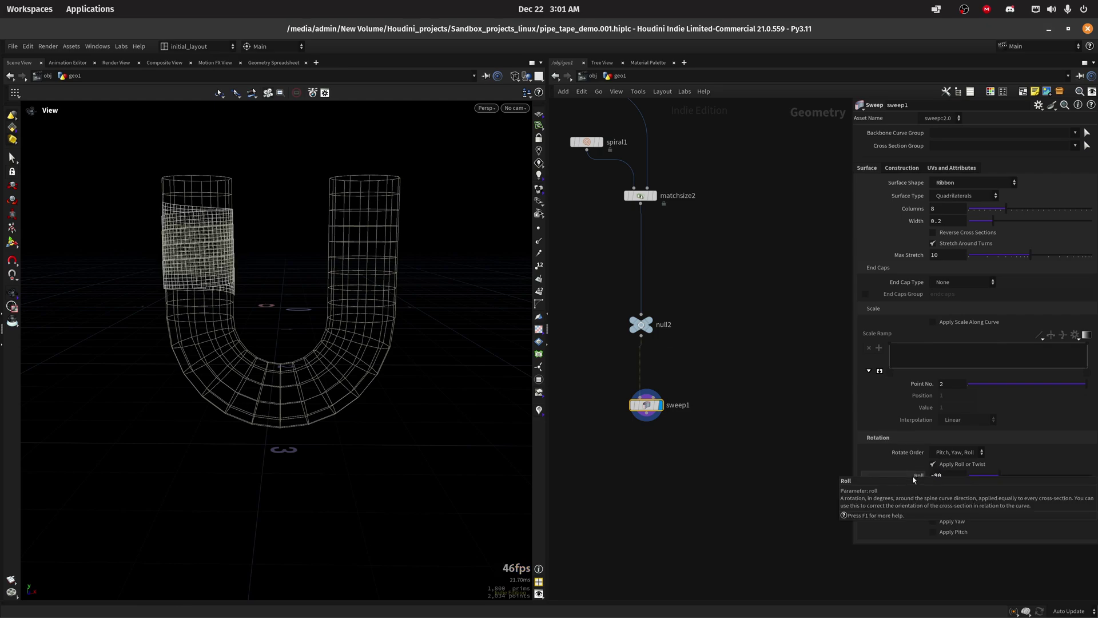
scroll(243, 221, "up", 3)
key("w")
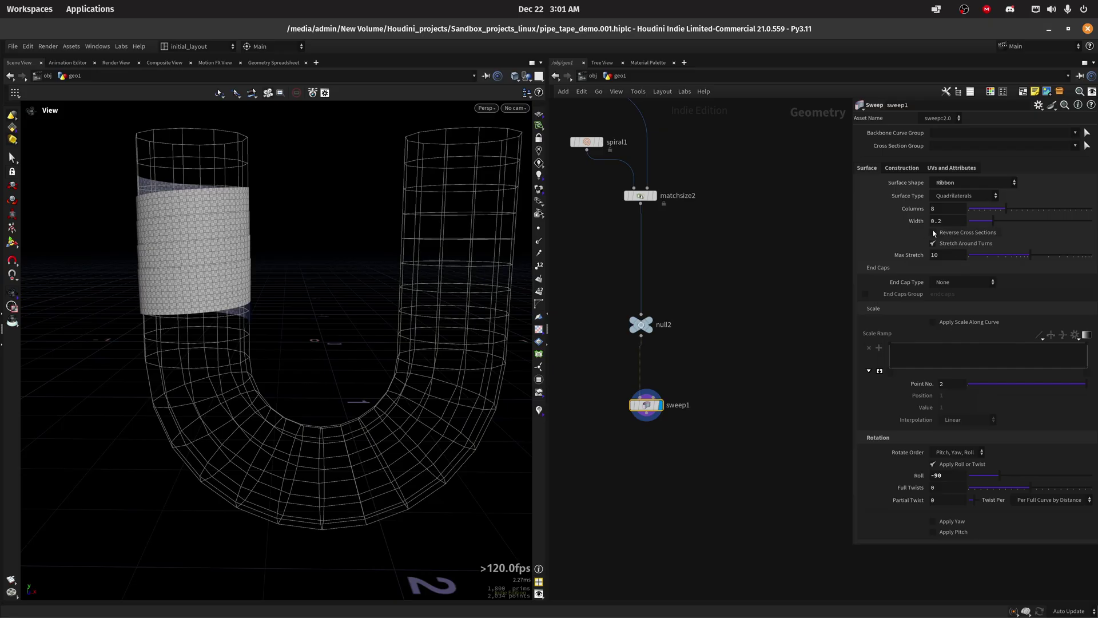
double_click(948, 211)
type("4")
key("Tab")
type("0")
key("Return")
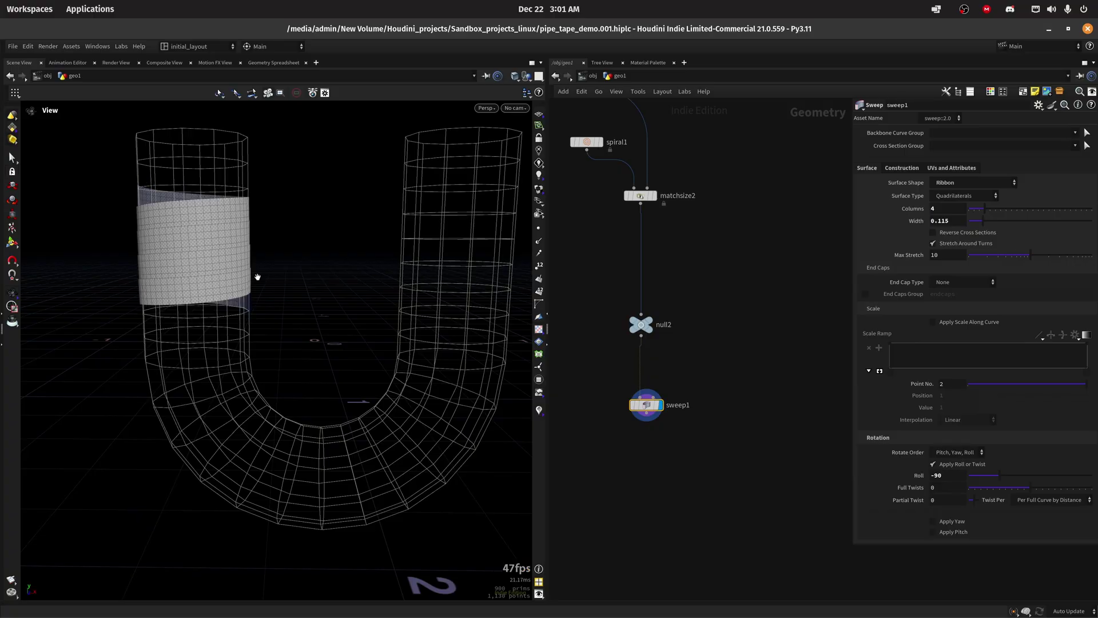
mouse_move(272, 290)
left_mouse_down()
mouse_move(277, 277)
mouse_move(269, 373)
mouse_move(233, 215)
mouse_move(258, 293)
left_mouse_up()
scroll(373, 342, "down", 5)
key("ctrl+s")
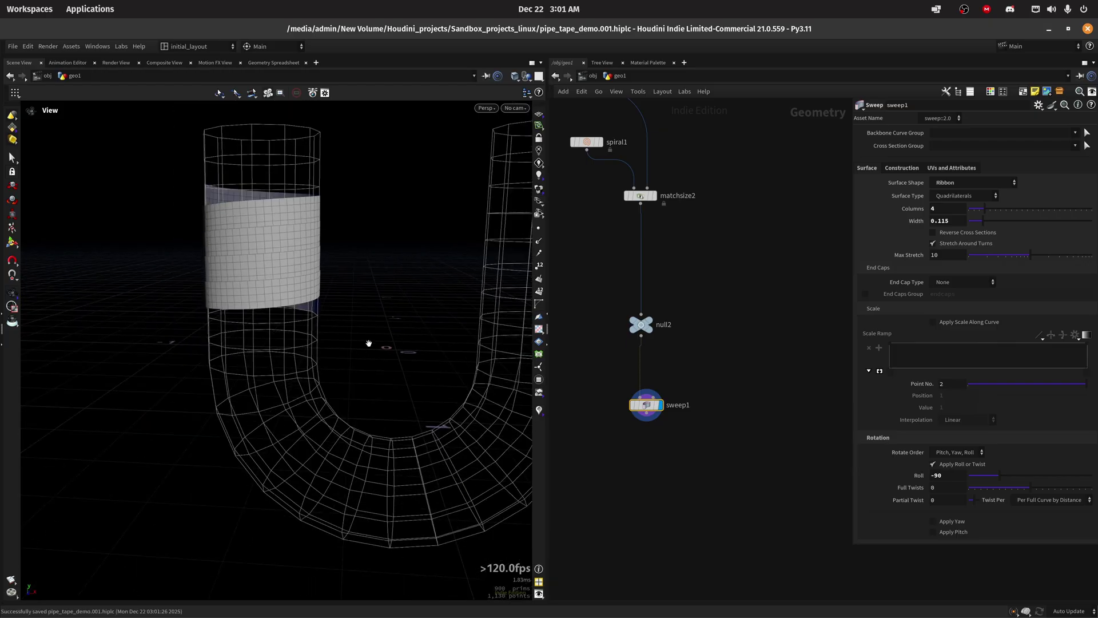
Inspect the sweep's UVs, toggling V normalization on and back off.
key("space+5")
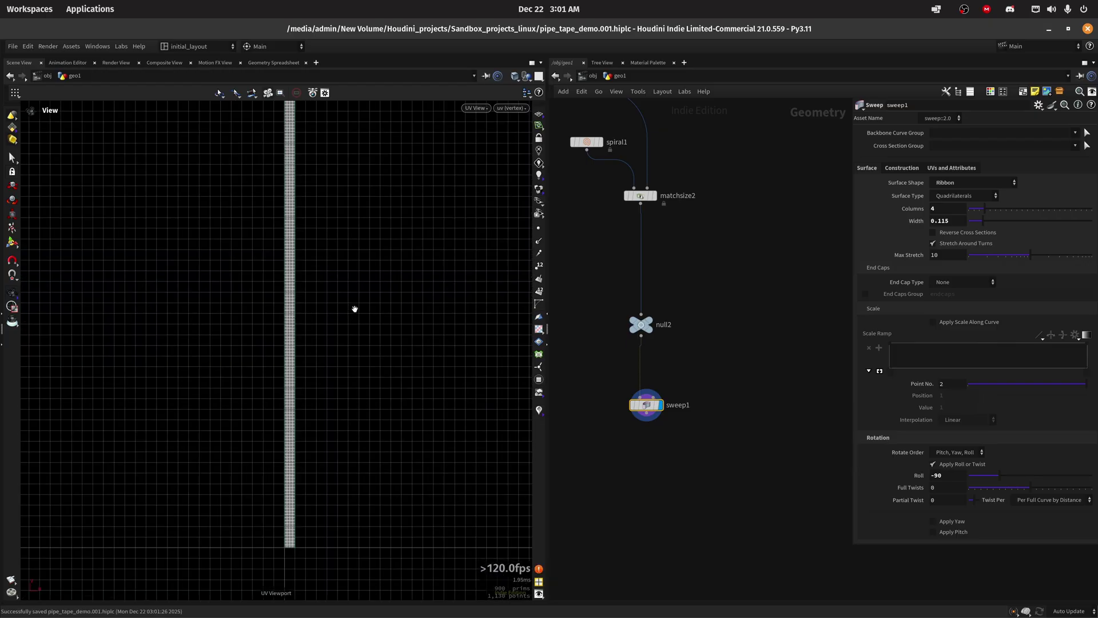
key("ctrl+s")
scroll(648, 433, "up", 2)
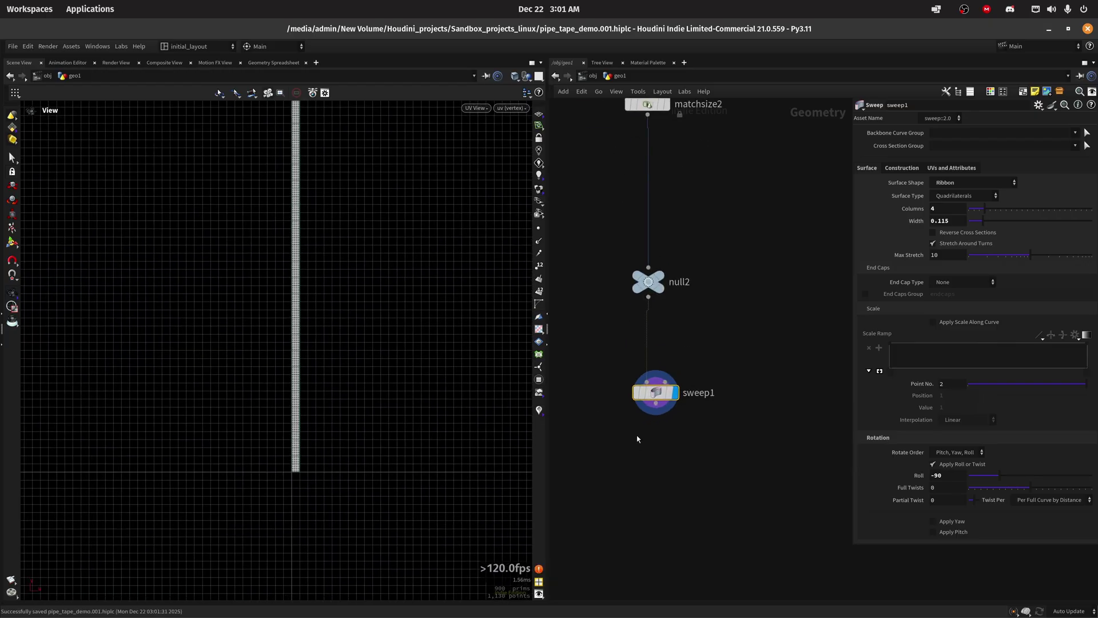
left_click(955, 170)
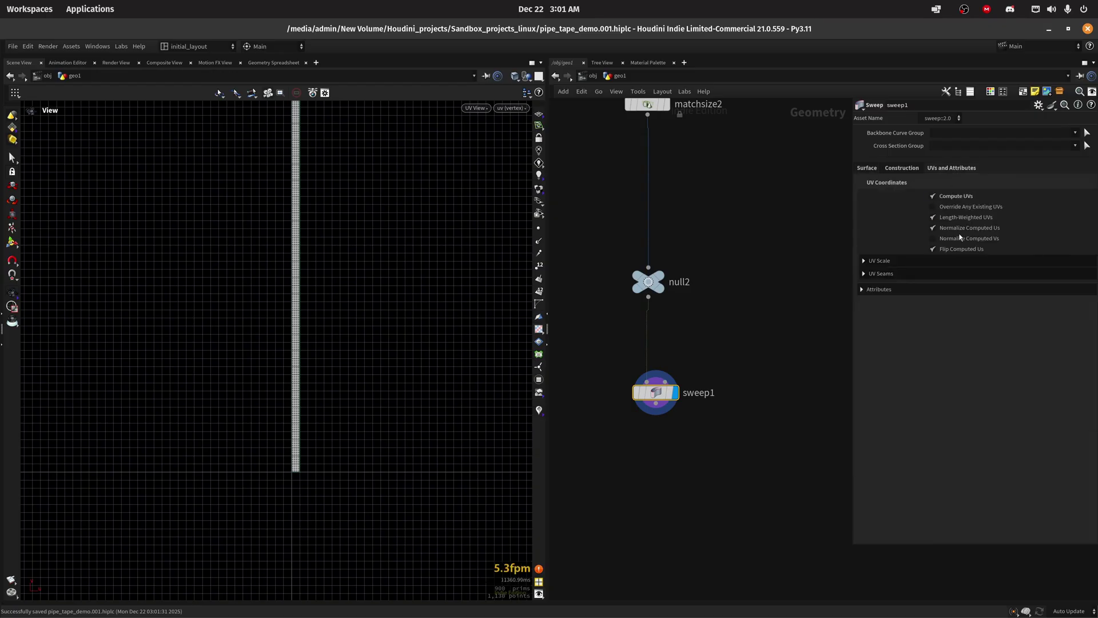
left_click(961, 239)
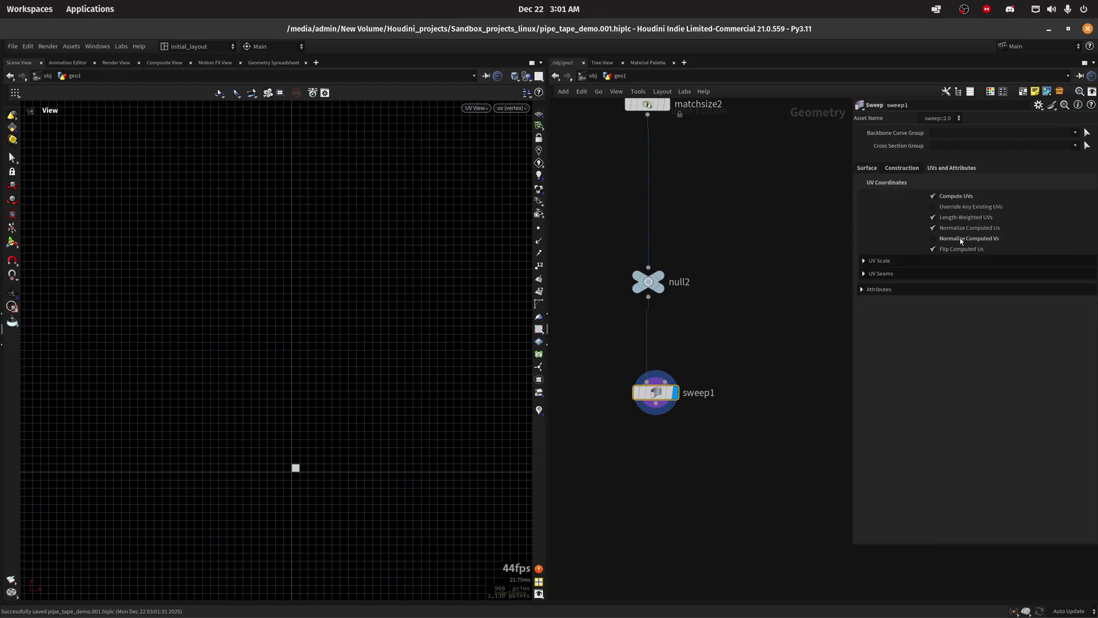
left_click(960, 239)
key("space+1")
scroll(668, 368, "up", 2)
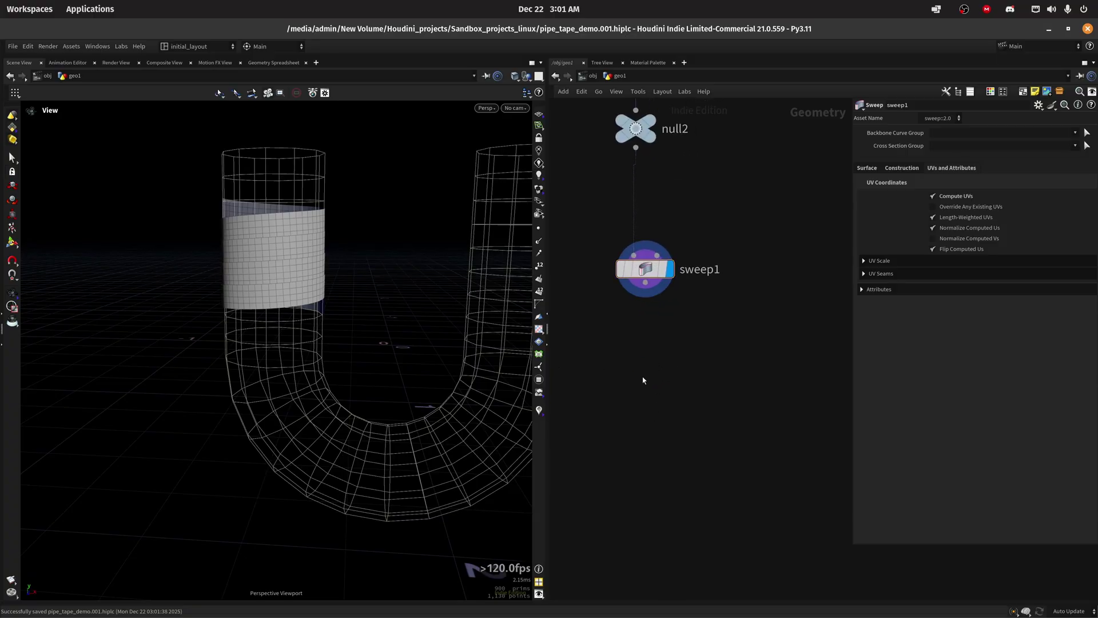
Add a UV Flatten after sweep1 with Preserve Seams and Preserve Island Boundary Shapes enabled.
key("Tab")
key("Return")
left_click(643, 376)
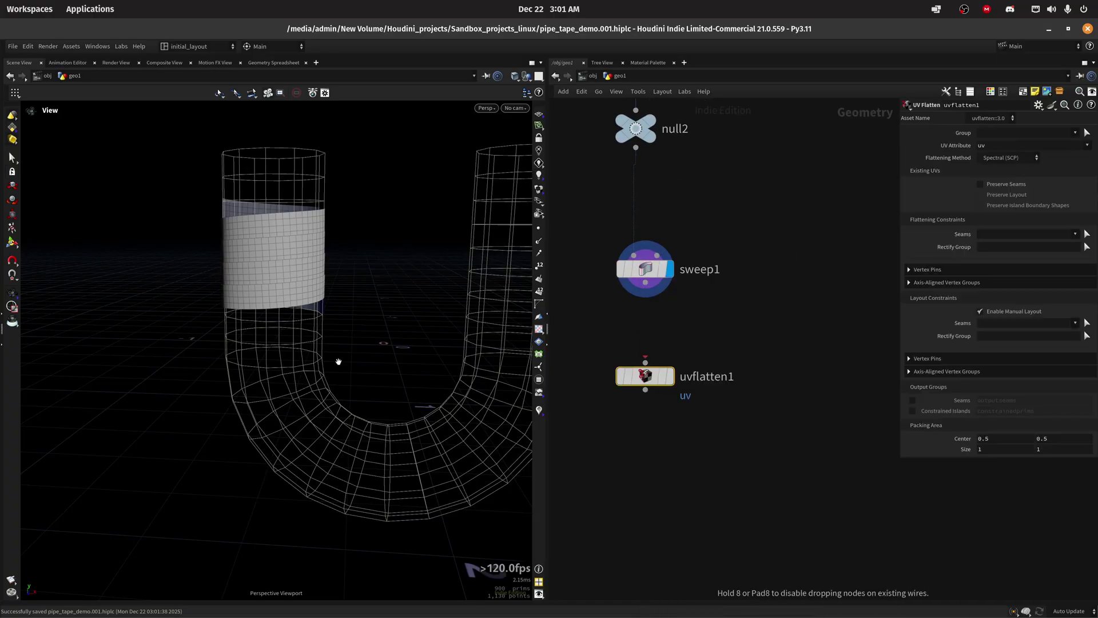
left_click_drag(645, 282, 648, 359)
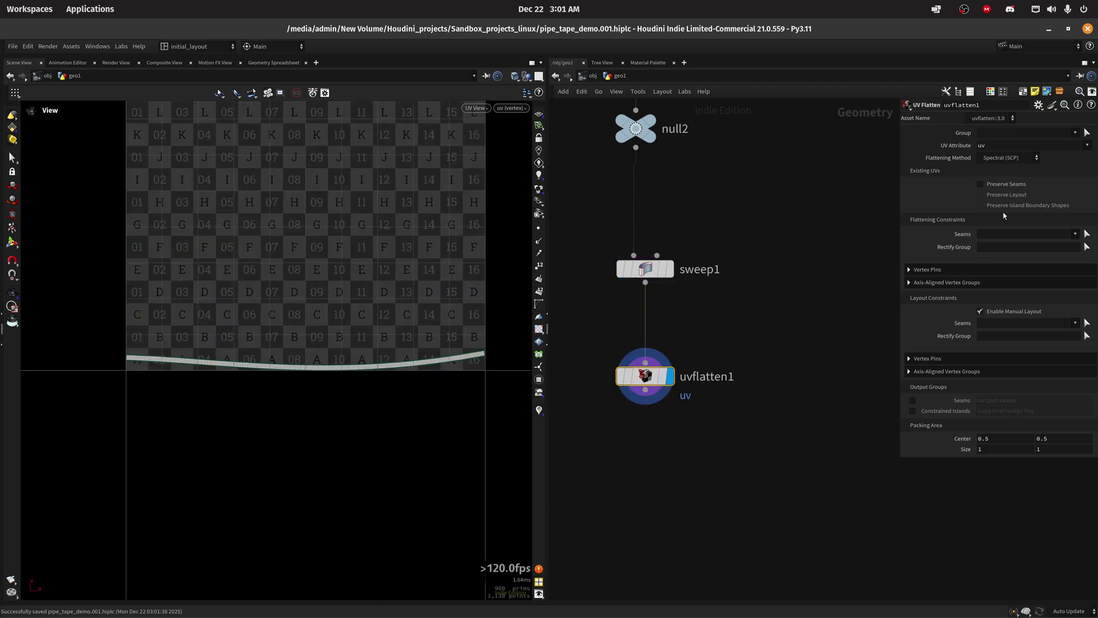
left_click(1010, 185)
left_click(1013, 209)
key("h")
key("space+1")
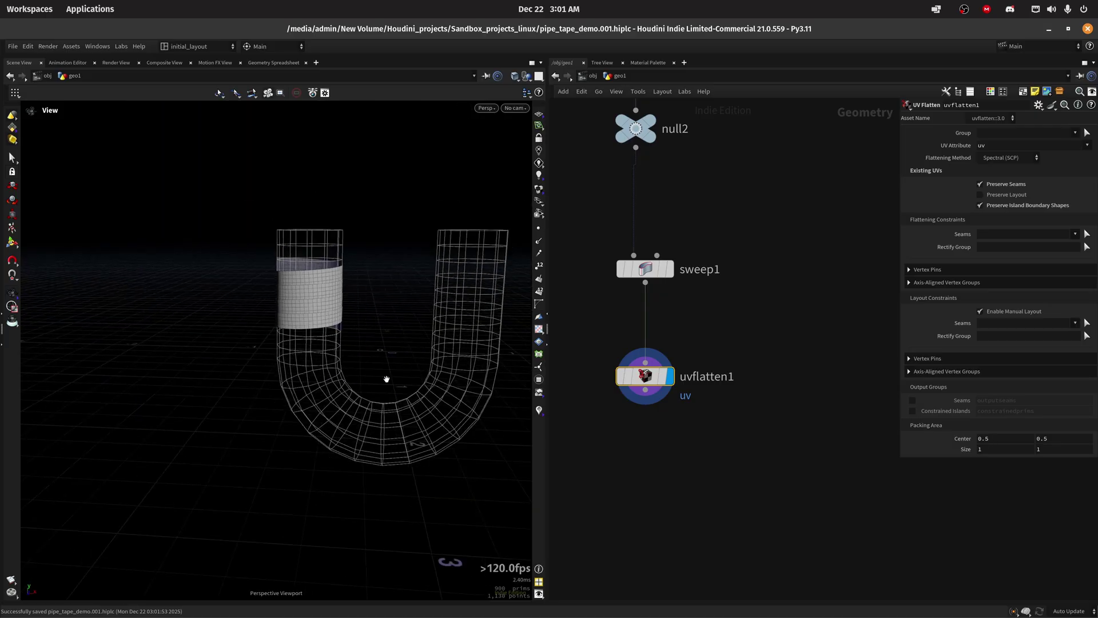
key("ctrl+s")
key("h")
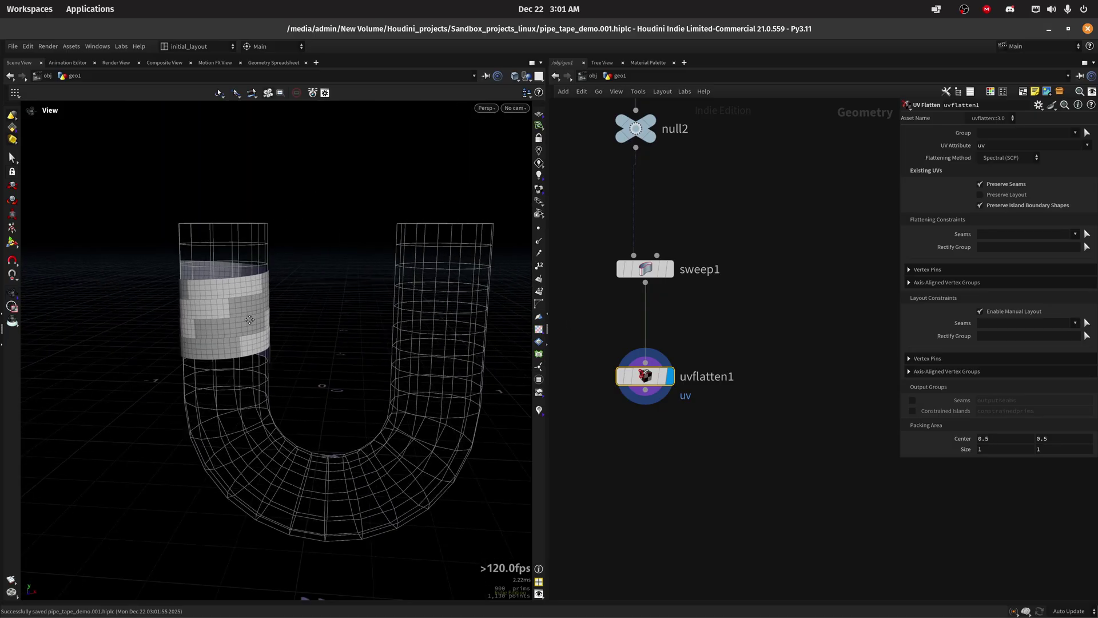
key("ctrl+s")
Add a Split UV Seams node after uvflatten1, promoting the split to a point attribute.
middle_click_drag(661, 470, 655, 351)
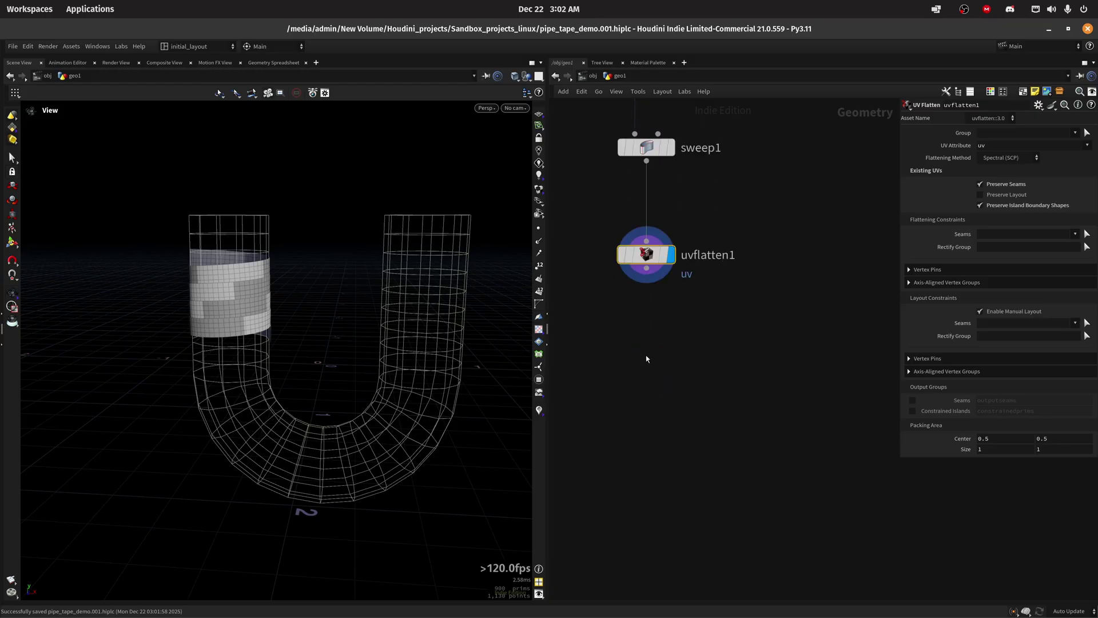
key("Tab")
type("ver")
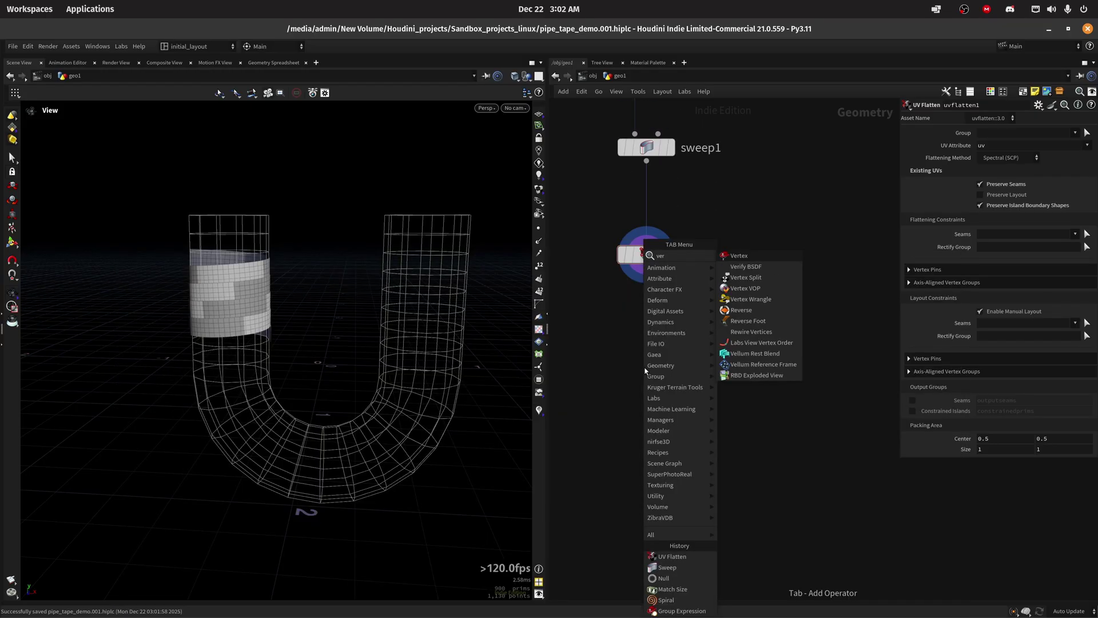
type("s")
key("BackSpace")
key("BackSpace")
key("BackSpace")
key("BackSpace")
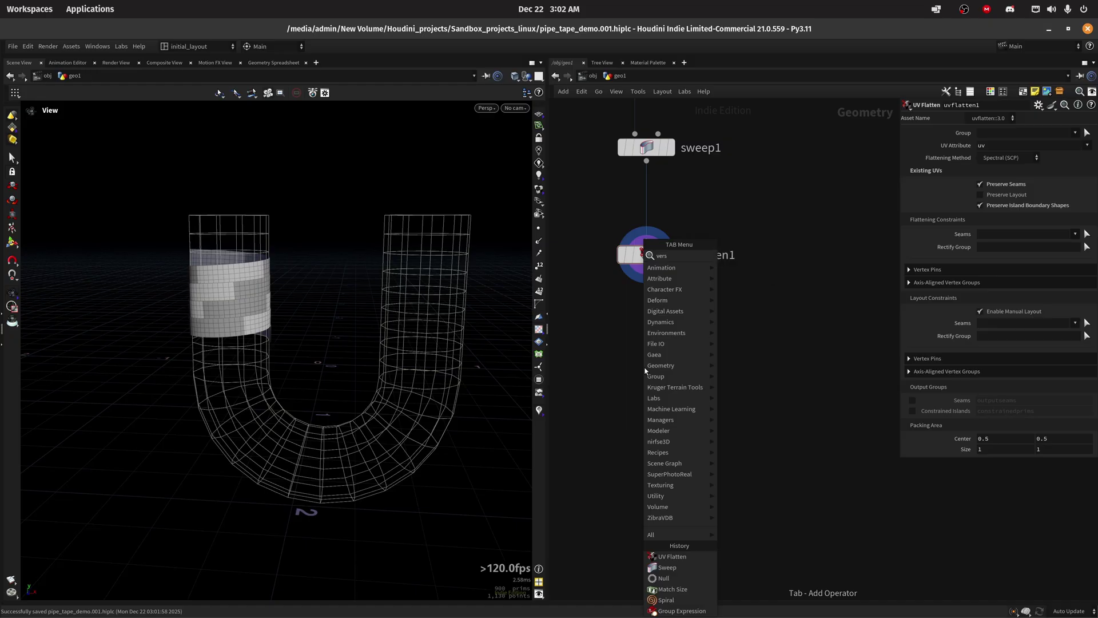
type("split uv")
key("Return")
left_click(644, 368)
left_click_drag(649, 279, 646, 355)
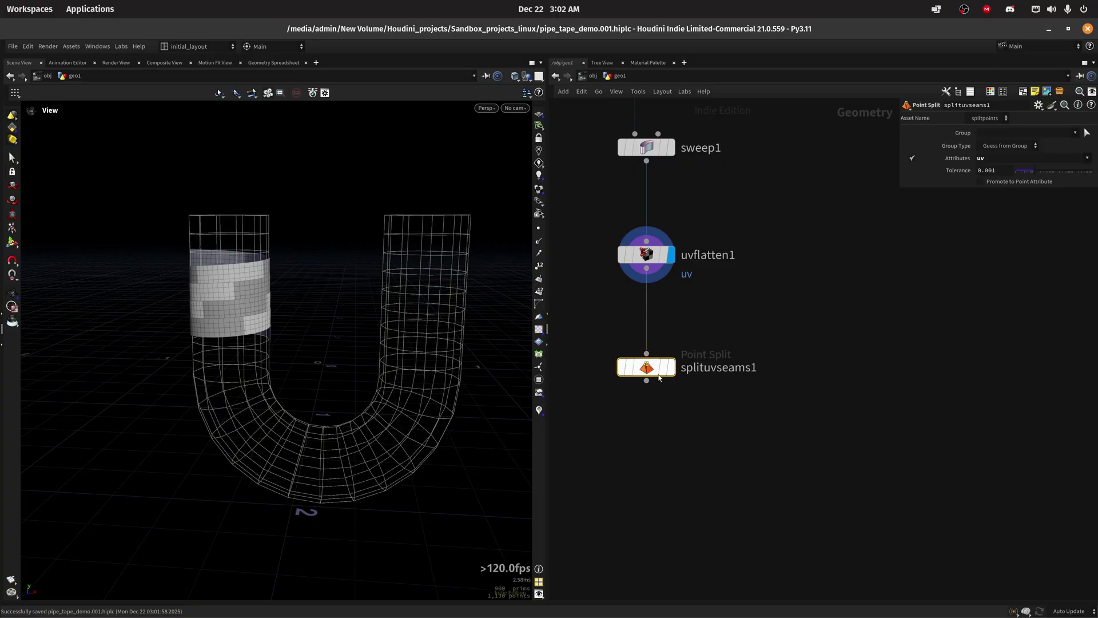
left_click(671, 368)
left_click(990, 183)
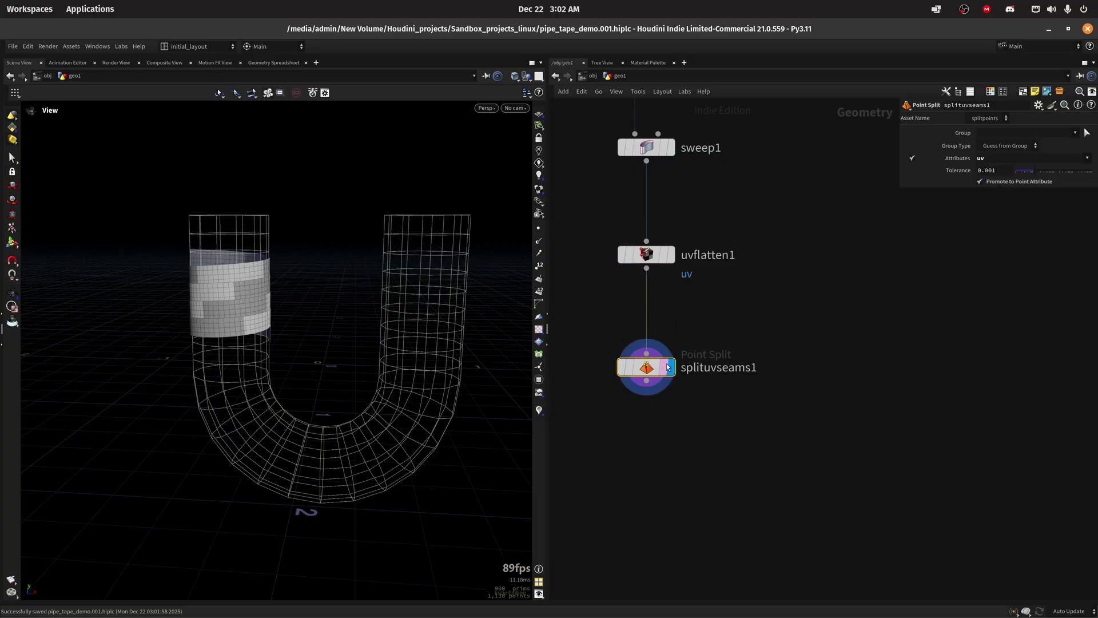
left_click_drag(315, 319, 317, 346)
scroll(599, 404, "down", 3)
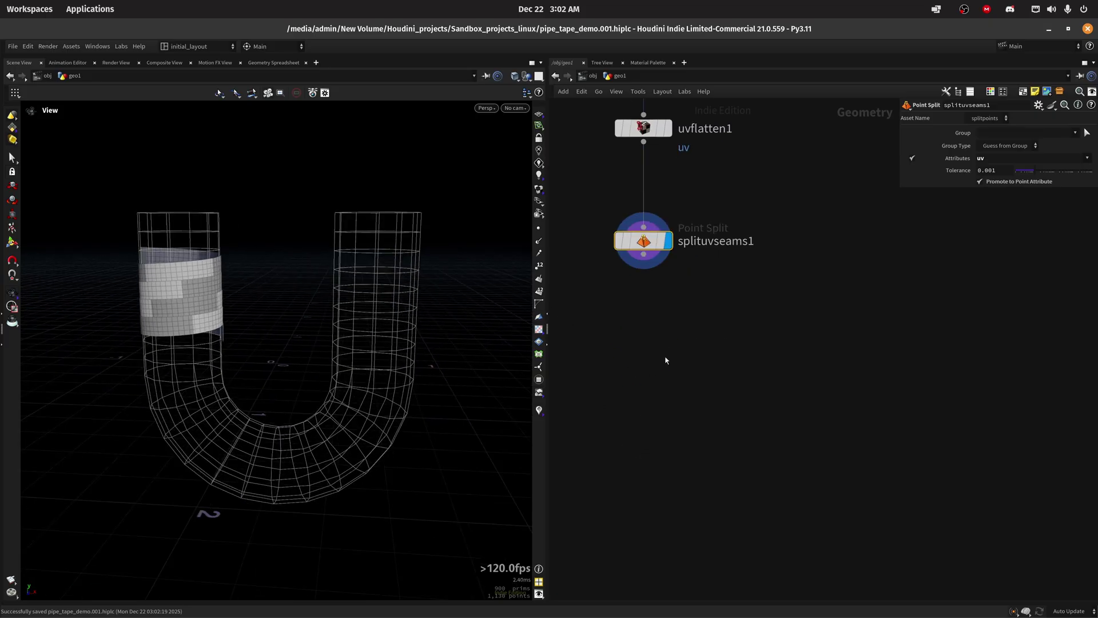
Add subdivide1 below splituvseams1 with depth 3 and hide the checkered UV preview.
key("Tab")
left_click(634, 361)
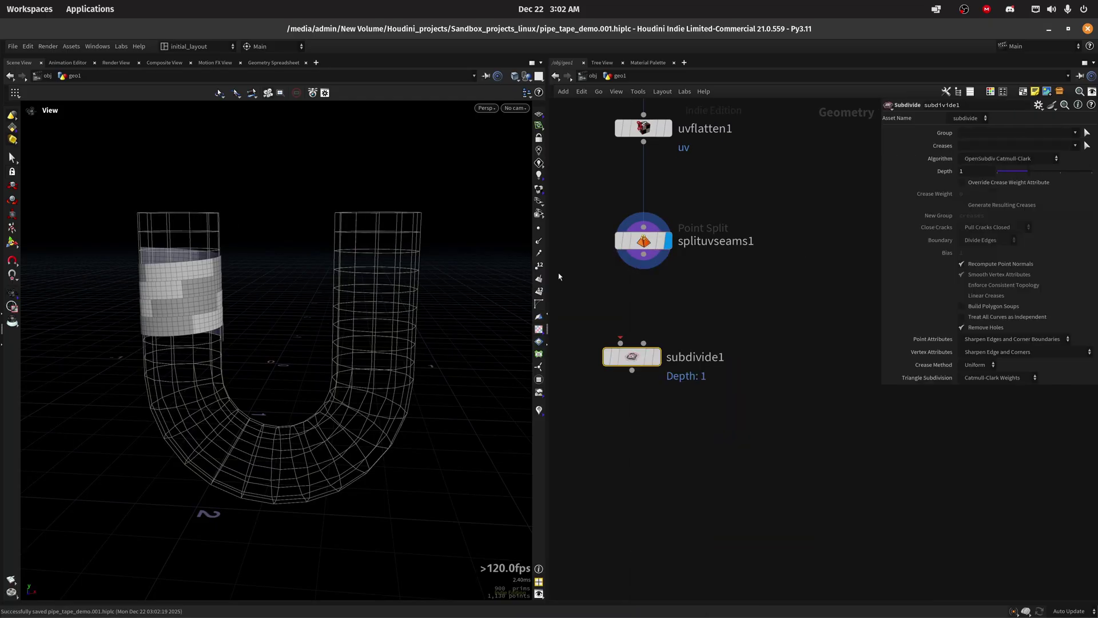
left_click(650, 360)
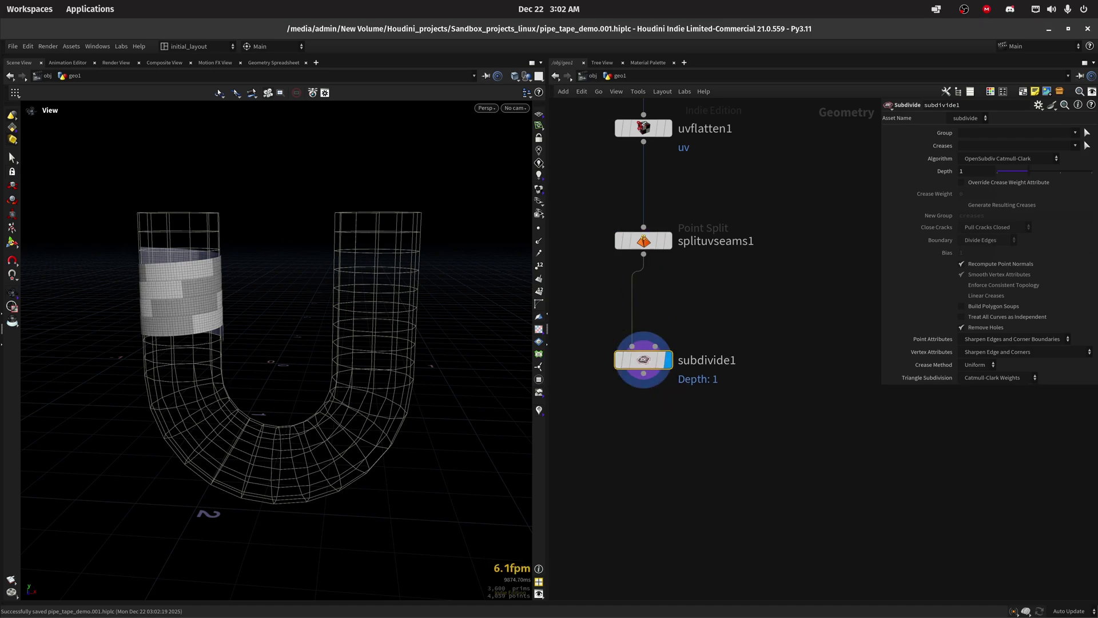
left_click(973, 171)
key("Return")
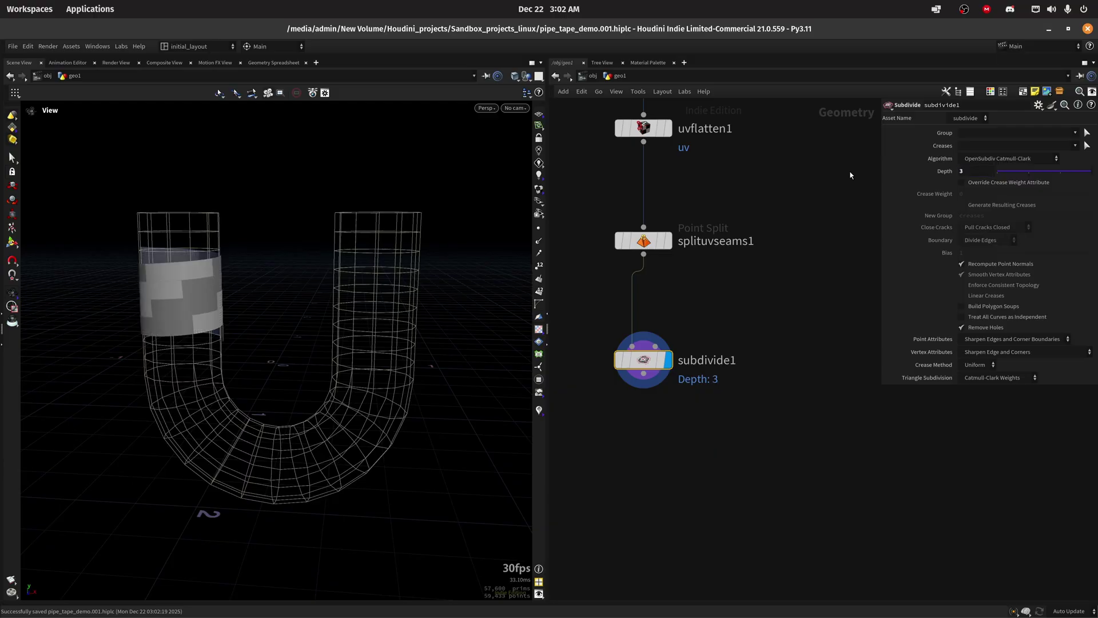
left_click(539, 329)
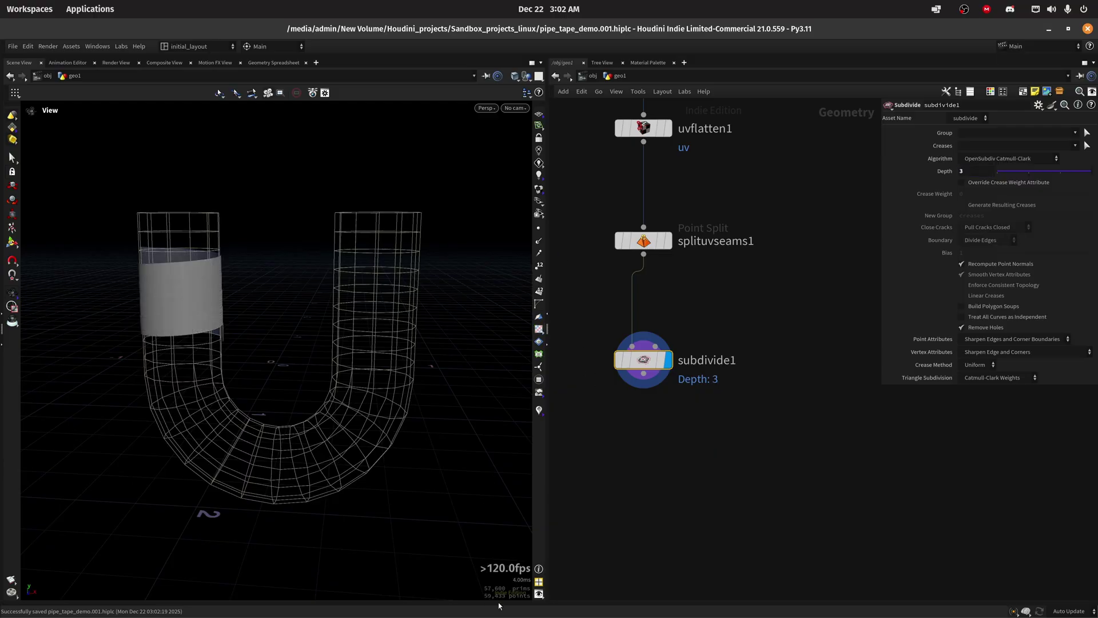
left_click_drag(320, 426, 366, 414)
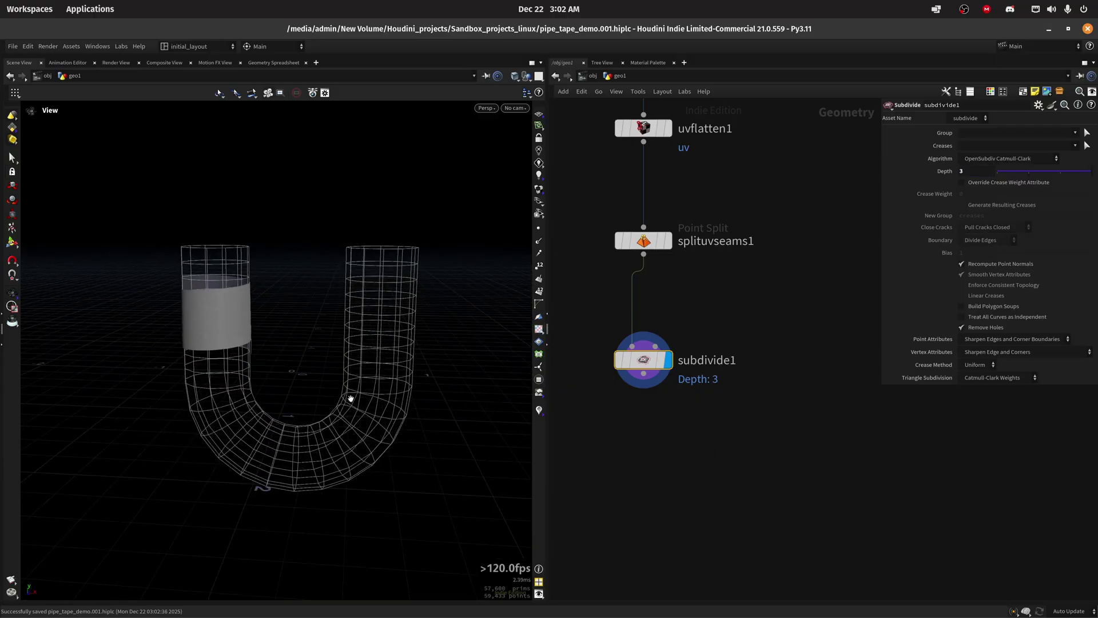
Branch a Null off subdivide1 and rename it origP.
middle_click_drag(648, 471, 635, 368)
left_click_drag(633, 309, 637, 448)
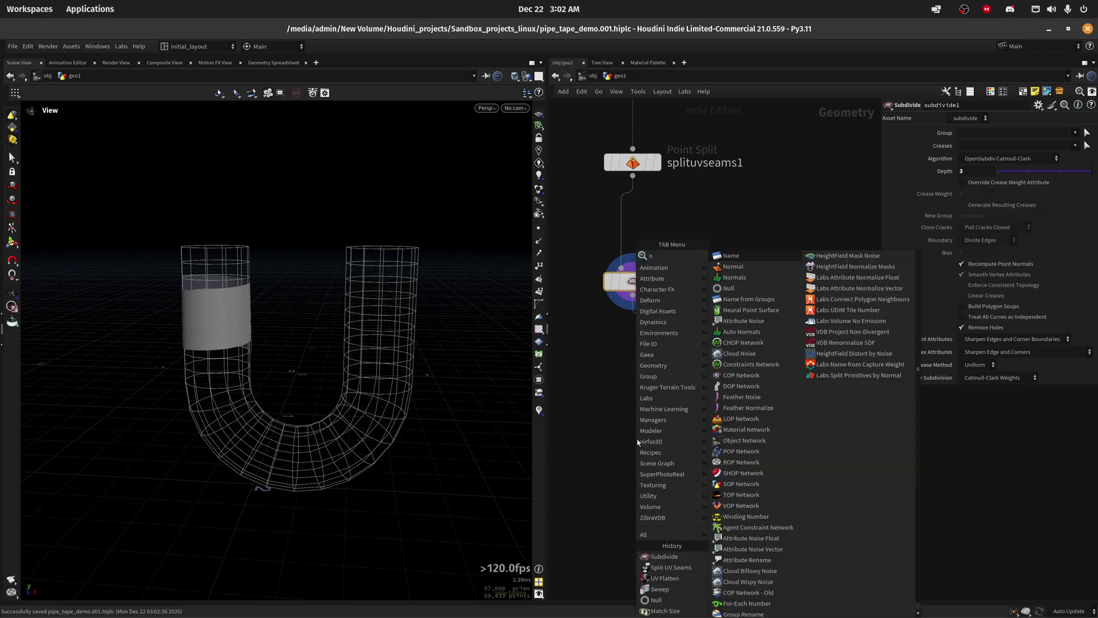
type("null")
key("Return")
double_click(678, 439)
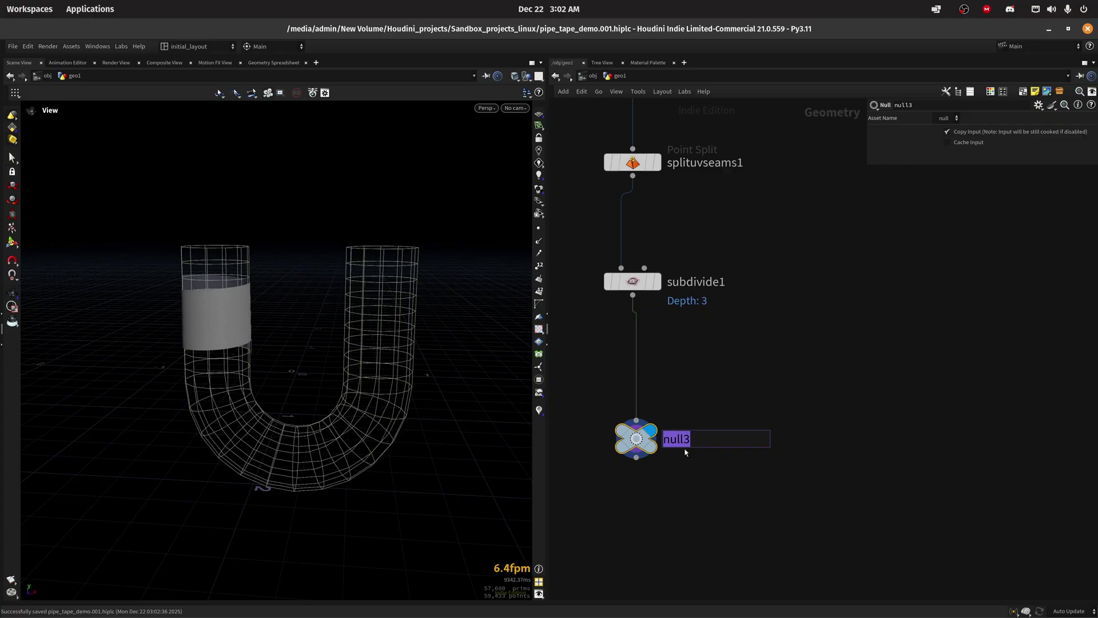
type("origP")
key("Return")
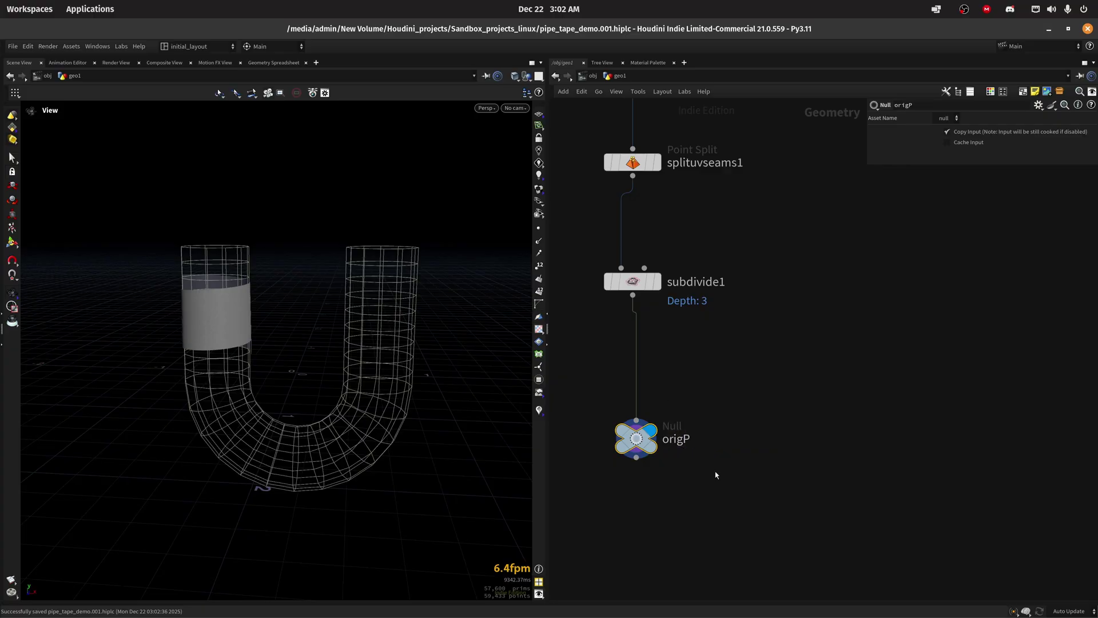
Frame the network below origP and start adding an Attribute Wrangle node.
scroll(681, 358, "down", 3)
scroll(300, 343, "up", 2)
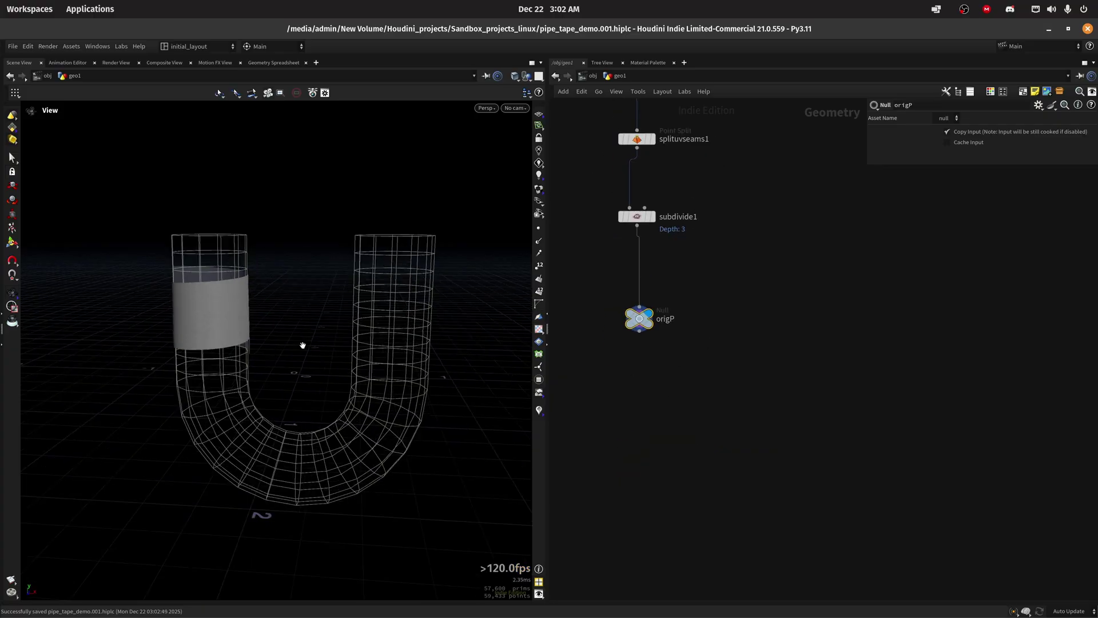
scroll(299, 343, "down", 1)
middle_click_drag(628, 400, 633, 362)
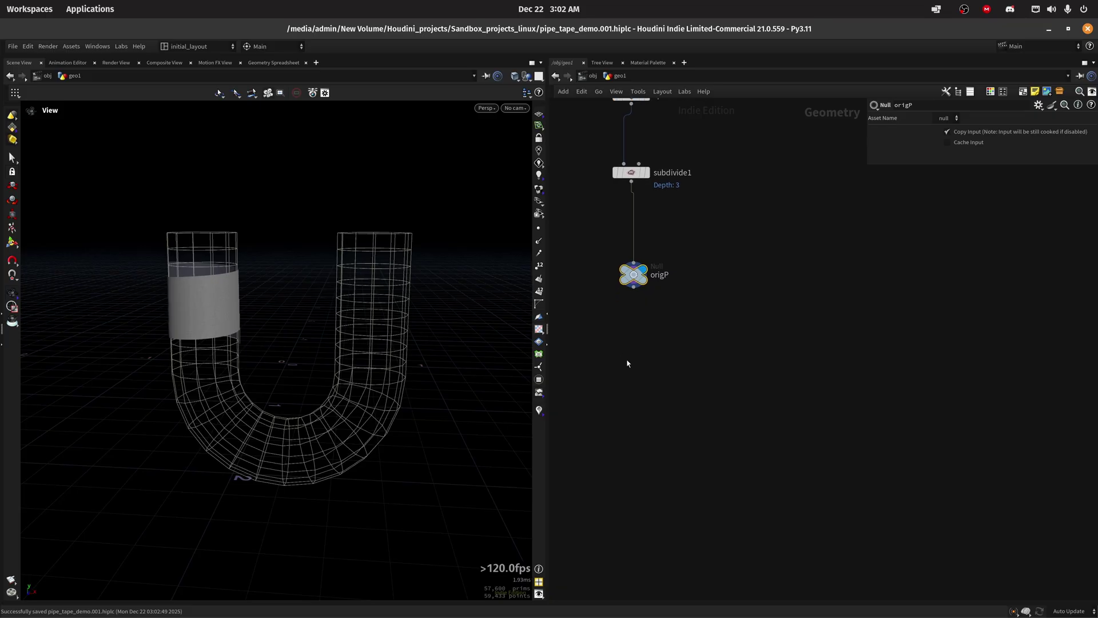
scroll(622, 367, "up", 2)
scroll(326, 385, "down", 1)
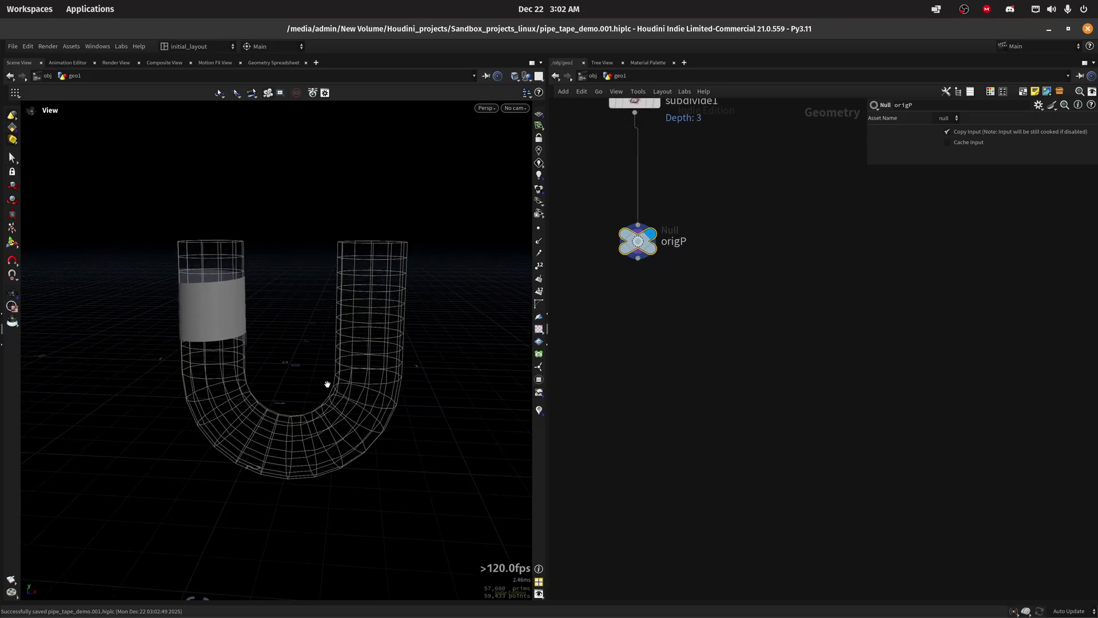
scroll(336, 341, "up", 2)
scroll(333, 355, "down", 2)
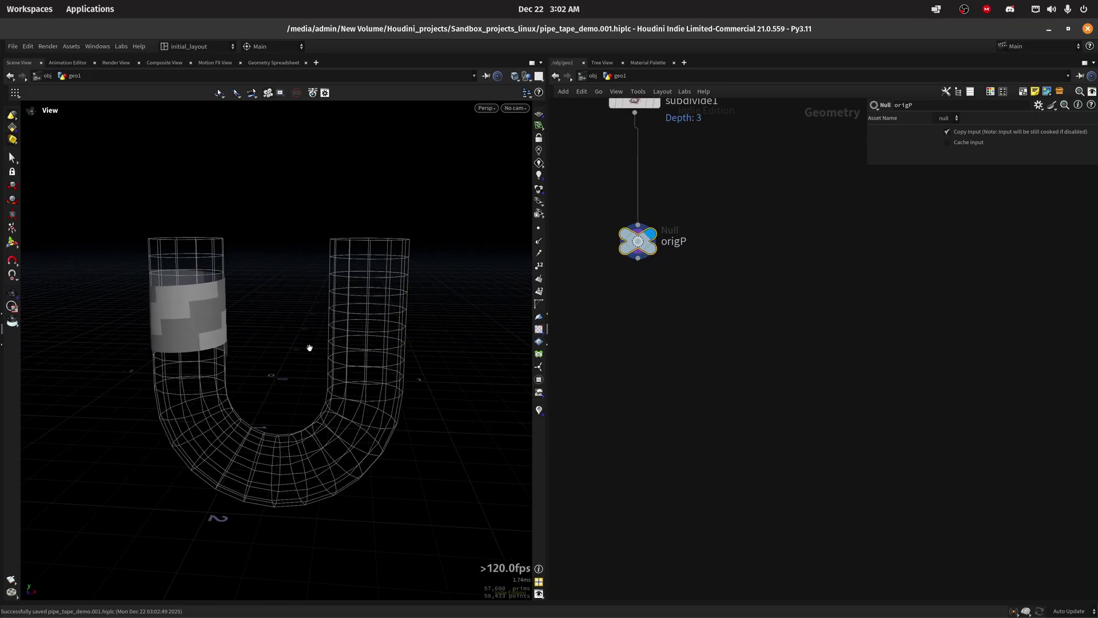
scroll(641, 324, "up", 1)
scroll(643, 327, "down", 1)
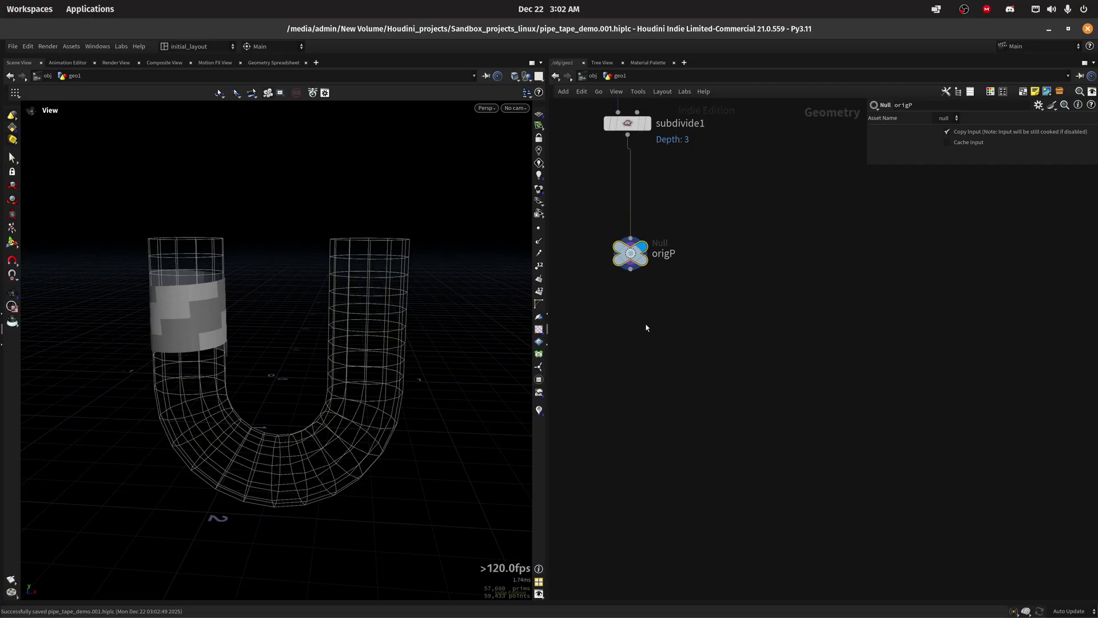
key("Tab")
Add a pale-yellow Attribute Wrangle named uv_to_P below origP, wire origP into it, and display it.
mouse_move(658, 253)
left_click(738, 253)
left_click(631, 387)
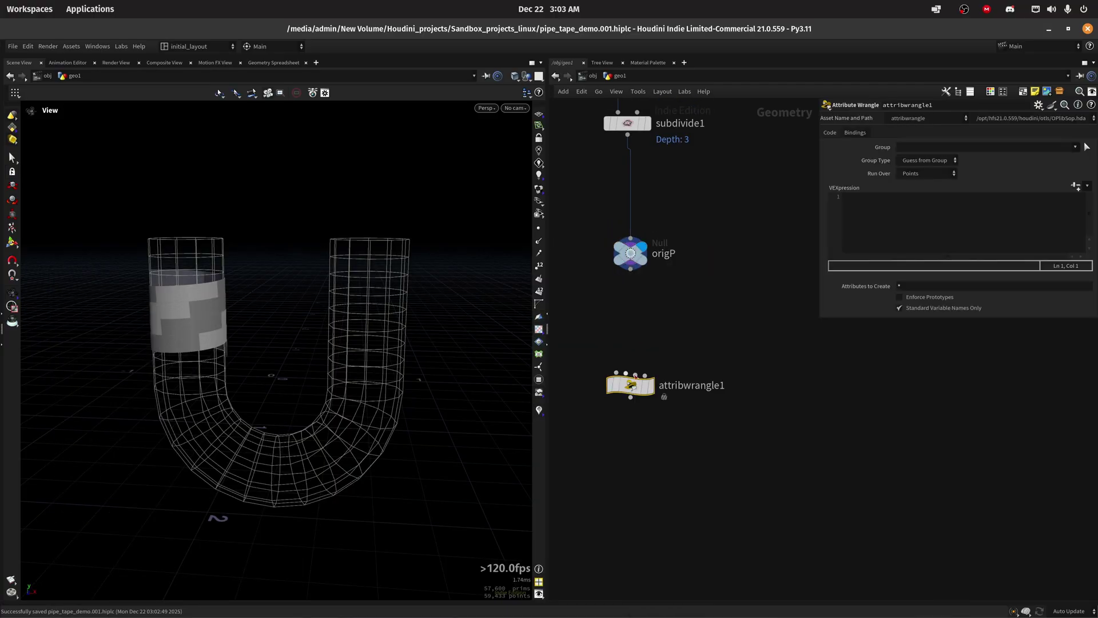
double_click(670, 385)
type("uv_to_P")
key("Return")
key("c")
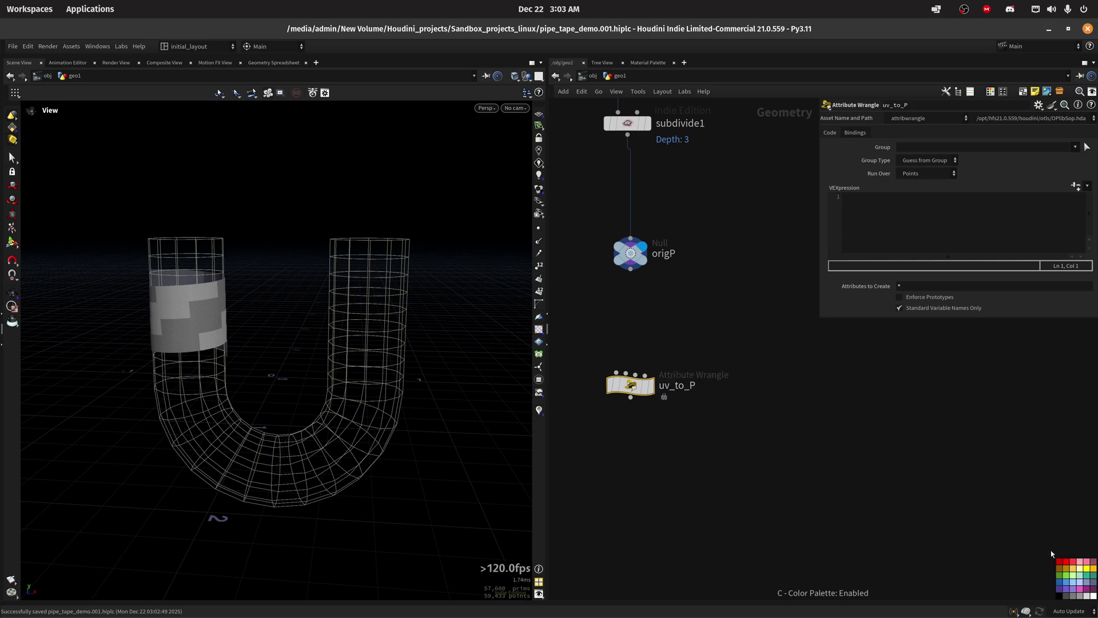
left_click_drag(1055, 557, 928, 424)
left_click(1027, 469)
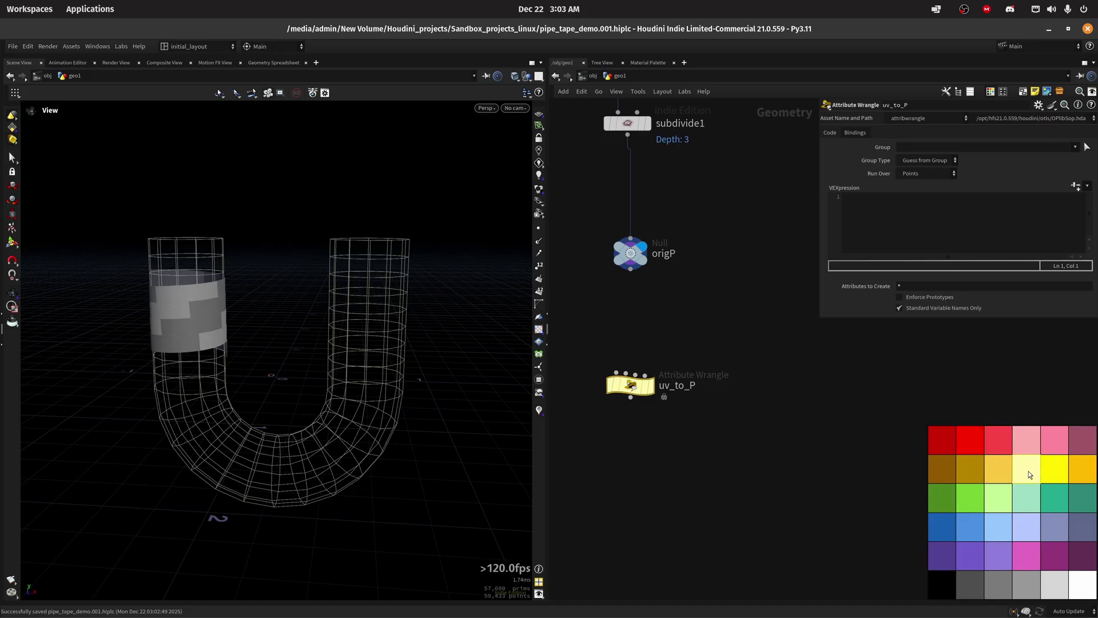
left_click_drag(630, 269, 626, 373)
left_click(652, 385)
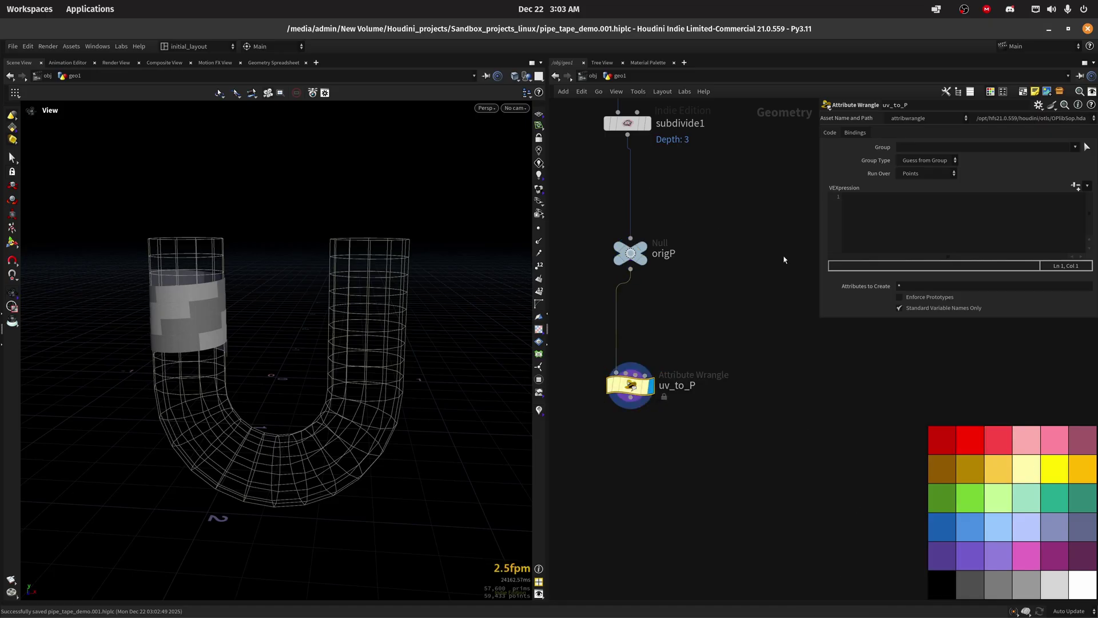
Write VEX storing v@uv in uv and building pos = set(uv.x, 0.0, uv.y).
left_click(871, 224)
type("vector uv = v")
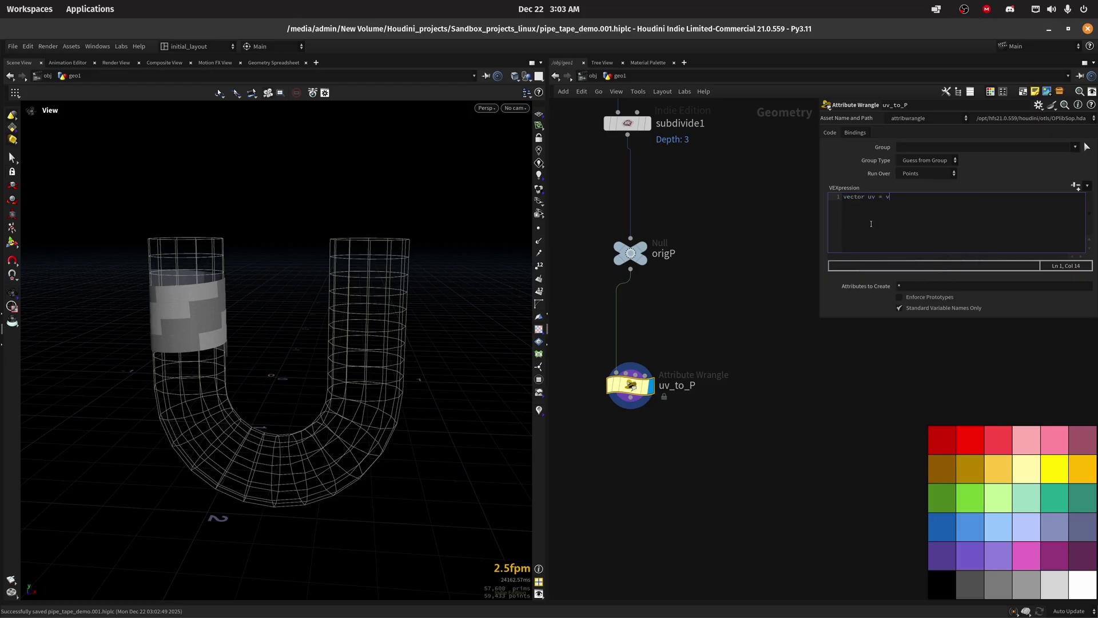
type("@uv;")
key("Return")
type("vector pos = set()v@uv.x,")
type("0.0, v@uv.y")
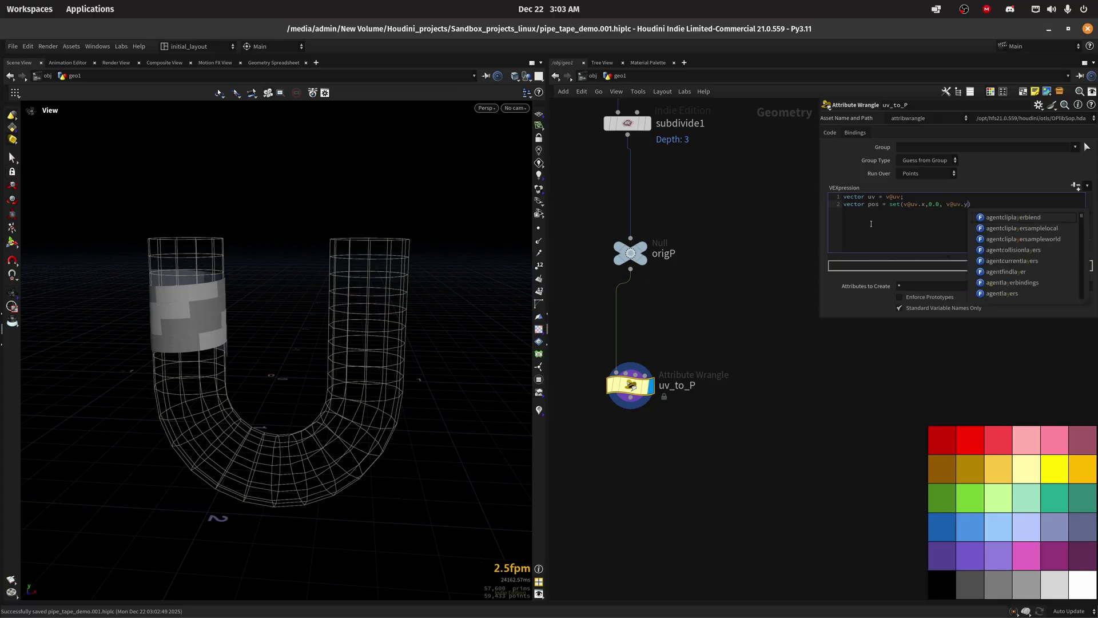
key("Right")
key("BackSpace")
key("BackSpace")
key("BackSpace")
key("BackSpace")
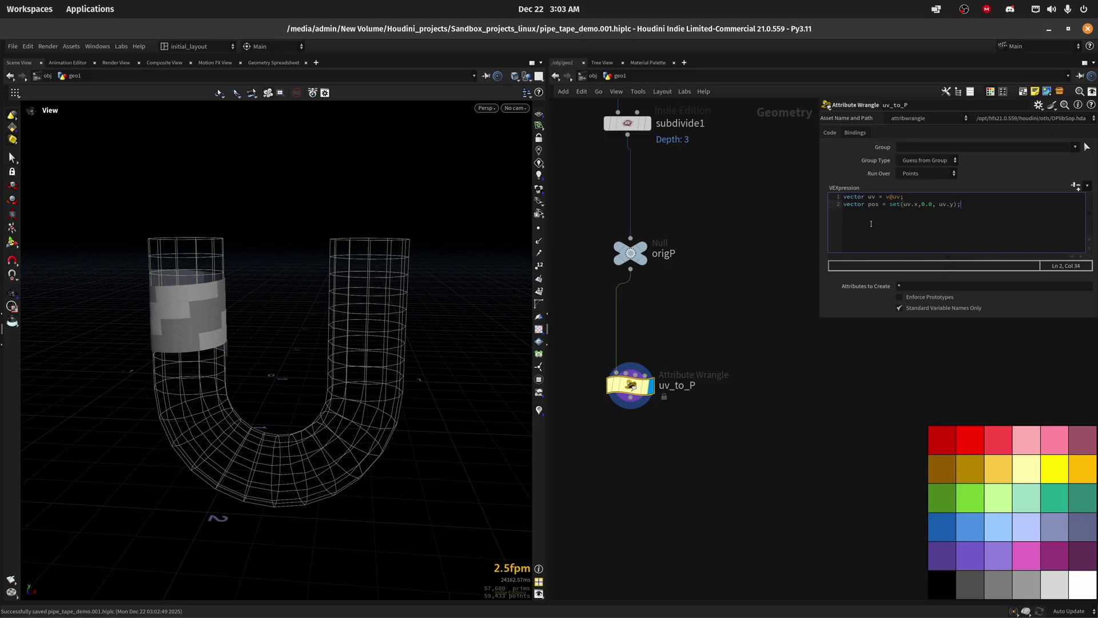
key("Return")
key("Return")
Finish the code with v@P = pos; and frame the flattened layout in the viewport.
type("v@P = pos;")
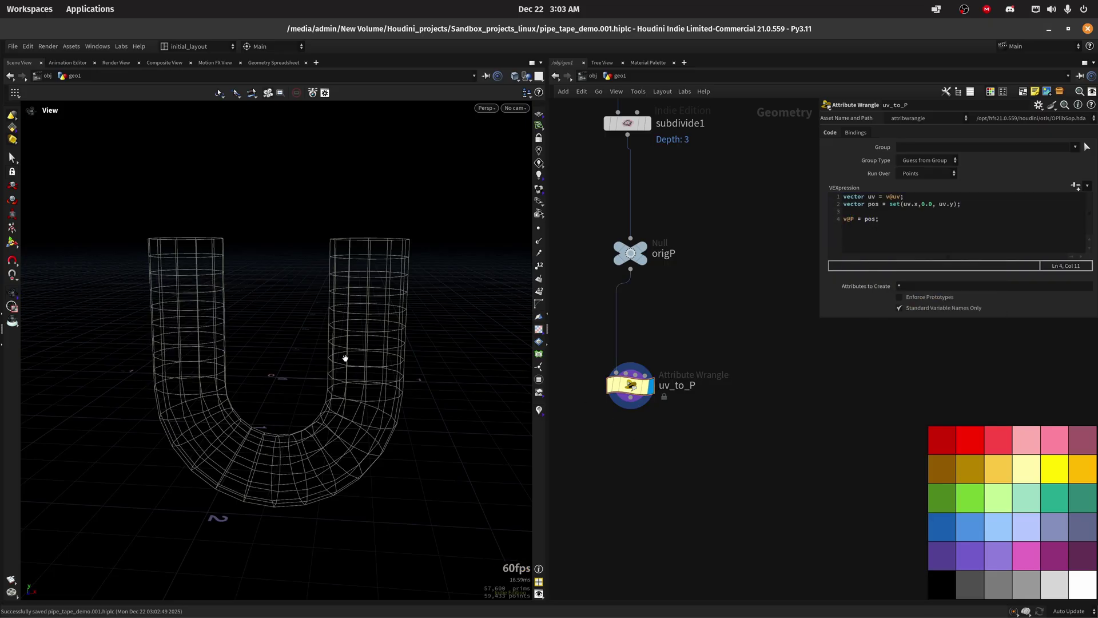
scroll(289, 363, "up", 5)
scroll(326, 452, "down", 2)
left_click(657, 387)
key("f")
left_click_drag(368, 348, 278, 375)
Negate uv.y in the VEX so the layout's V direction flips.
left_click(940, 205)
type("-")
mouse_move(366, 375)
left_mouse_down()
mouse_move(320, 400)
mouse_move(361, 366)
left_mouse_up()
Template origP and orbit to compare the original cylinder with the flat layout.
left_click(642, 259)
scroll(164, 397, "down", 5)
left_click_drag(164, 397, 350, 351)
key("f")
left_click_drag(150, 445, 293, 395)
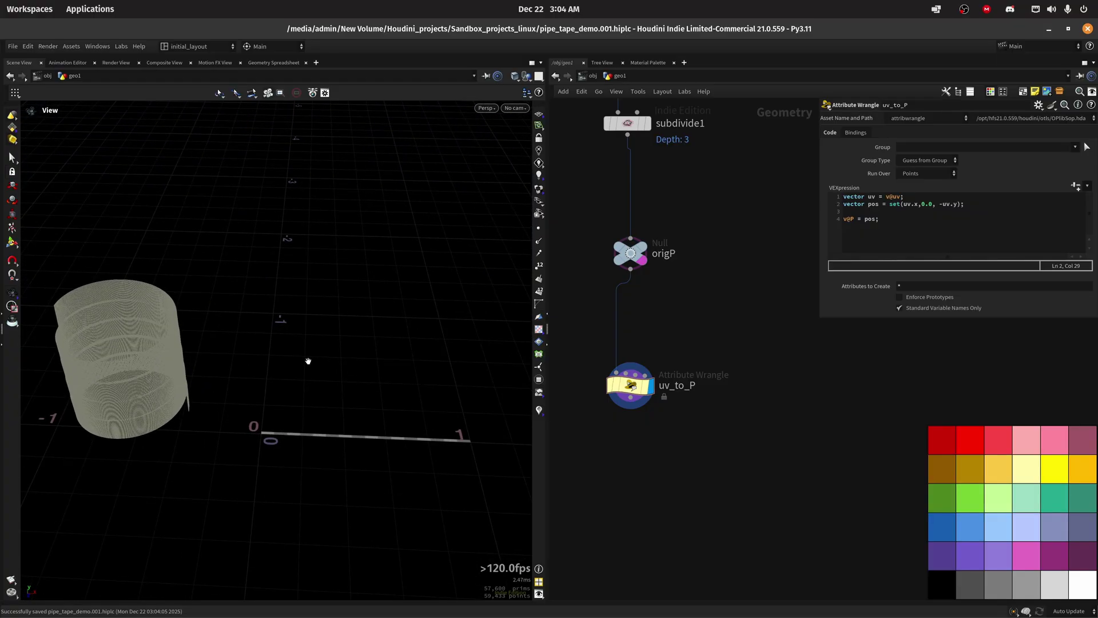
left_click_drag(315, 362, 477, 318)
left_click_drag(203, 424, 196, 381)
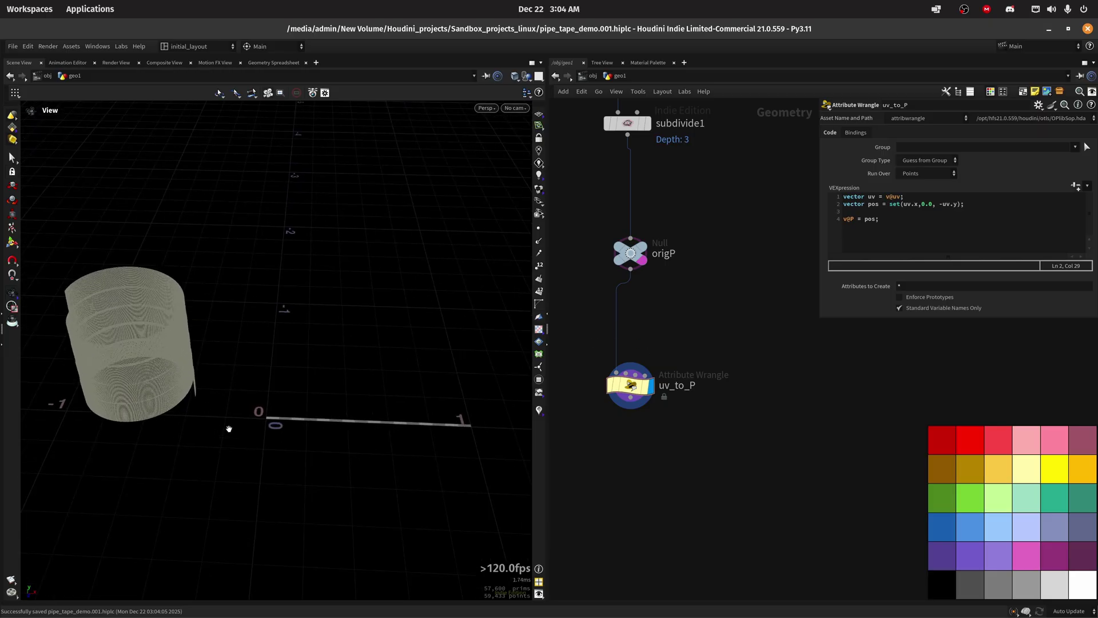
left_click_drag(336, 397, 340, 375)
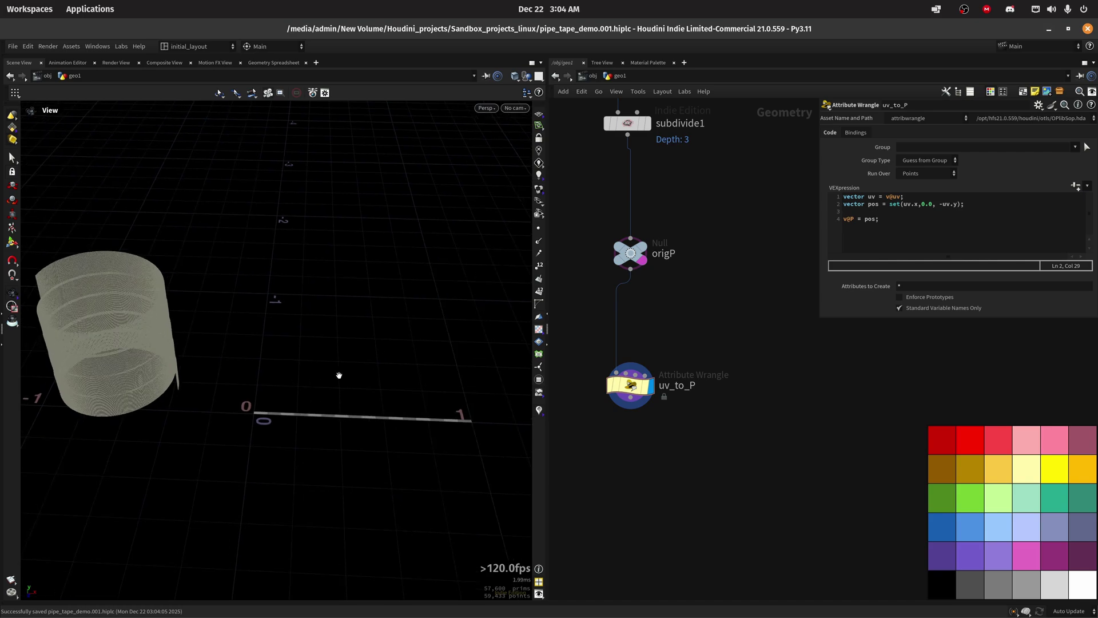
key("Tab")
Insert a Measure between origP and uv_to_P, accumulating area throughout into area_target.
left_click(648, 336)
left_click(647, 335)
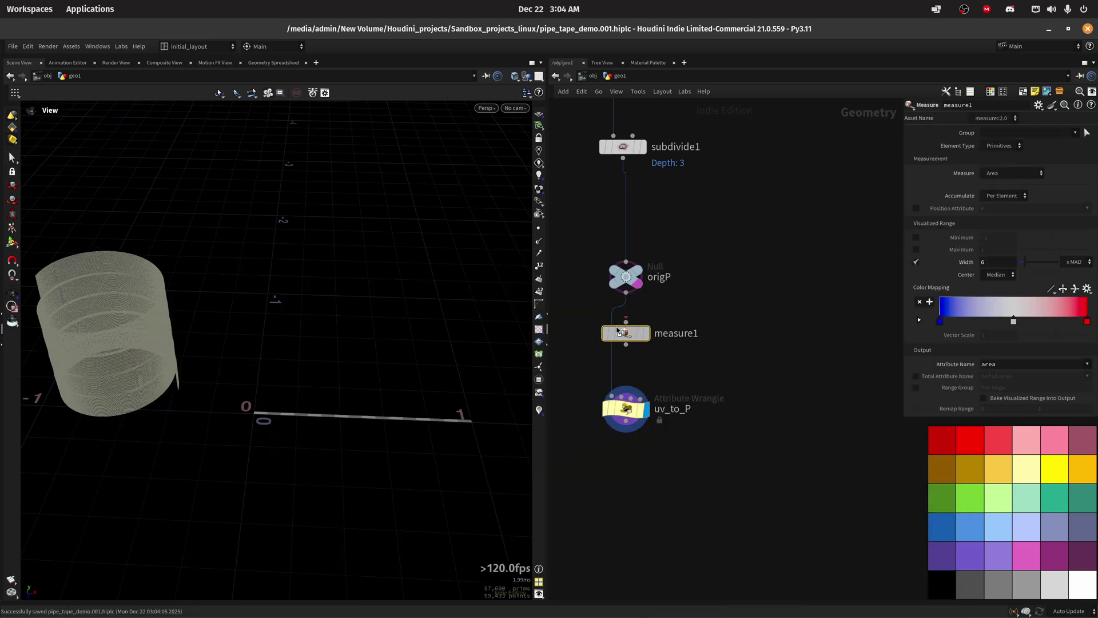
left_click(1002, 196)
left_click(1000, 228)
middle_click_drag(715, 459, 709, 404)
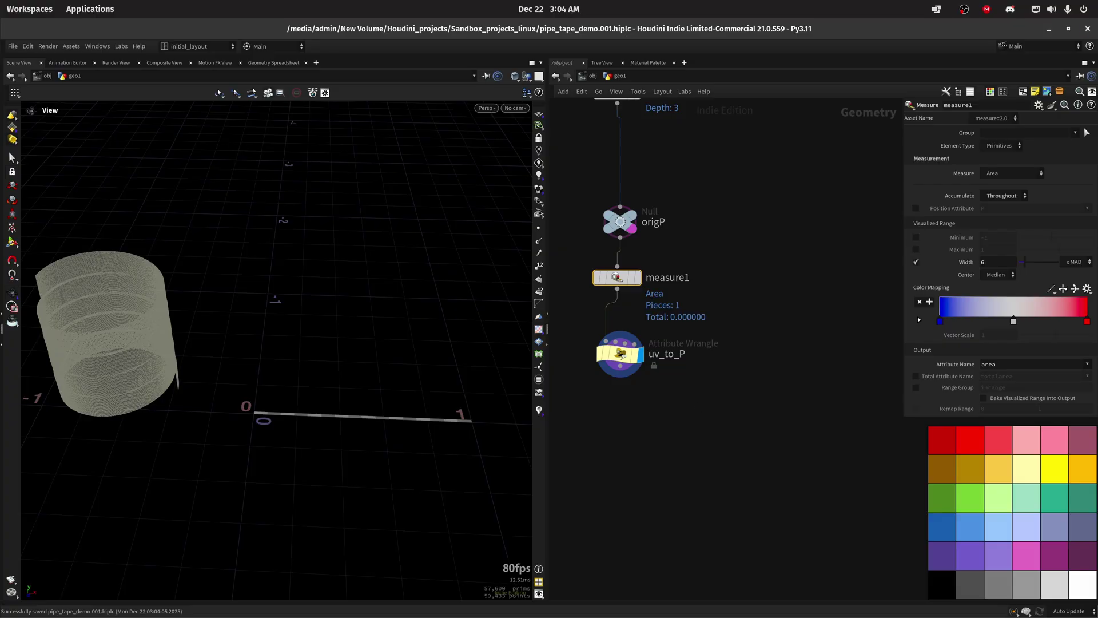
left_click(1006, 365)
type("_target")
key("Return")
Copy it below uv_to_P as measure2, template it, and rename its attribute area_src.
left_click_drag(638, 290, 628, 461, "alt")
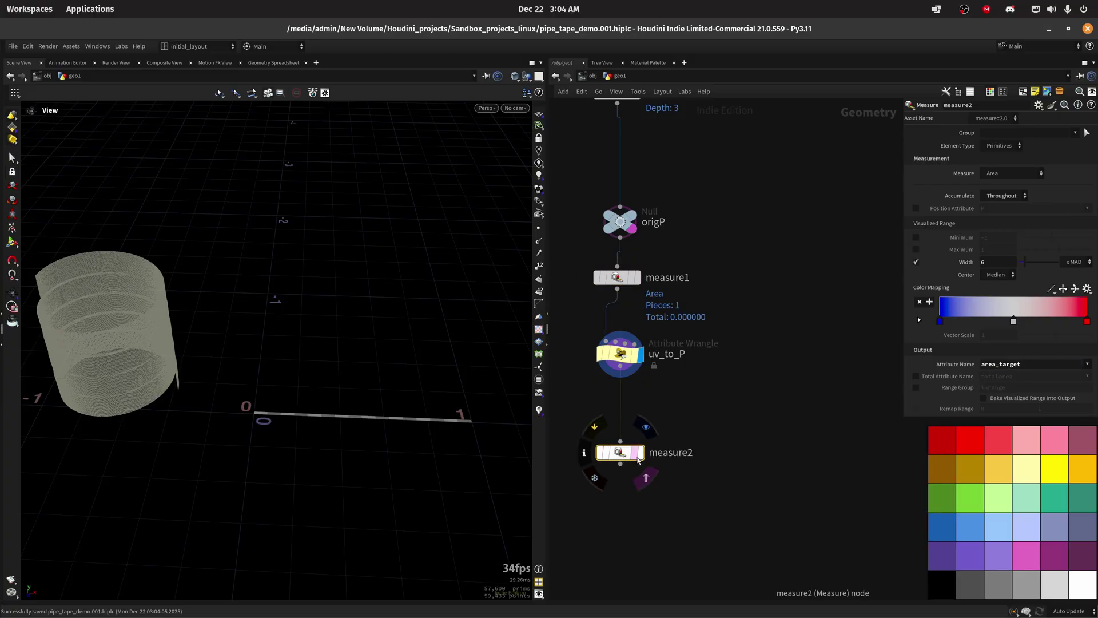
left_click(646, 477)
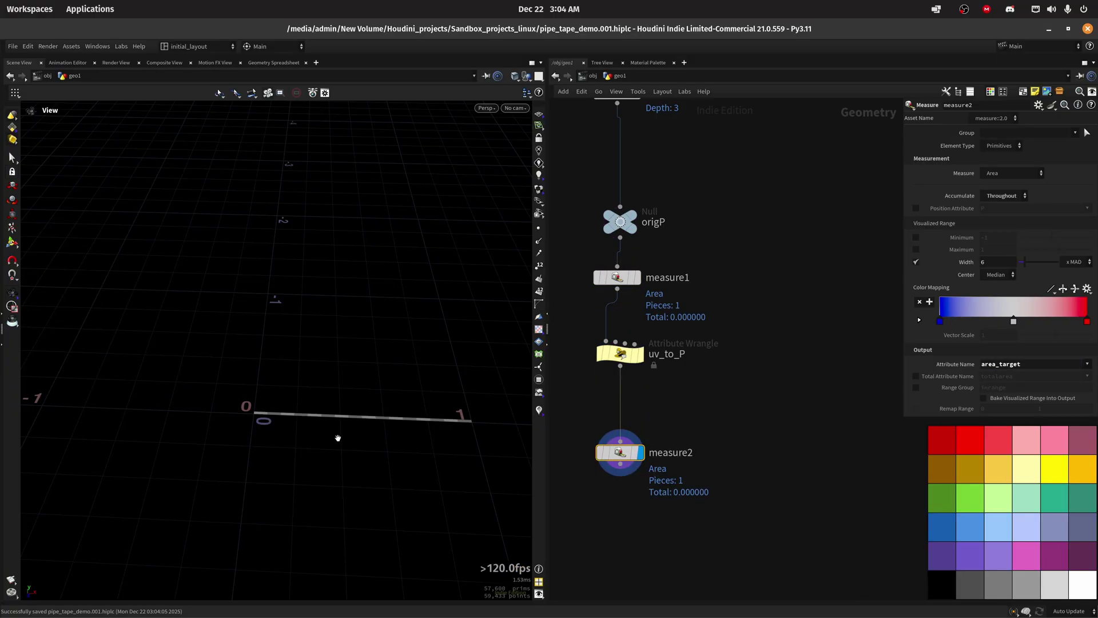
double_click(1011, 365)
type("src")
key("Return")
Add an Attribute Wrangle below measure2 and start naming it scale.
middle_click_drag(616, 425, 619, 314)
key("Tab")
type("attribw")
key("Return")
key("Return")
double_click(692, 438)
type("scale")
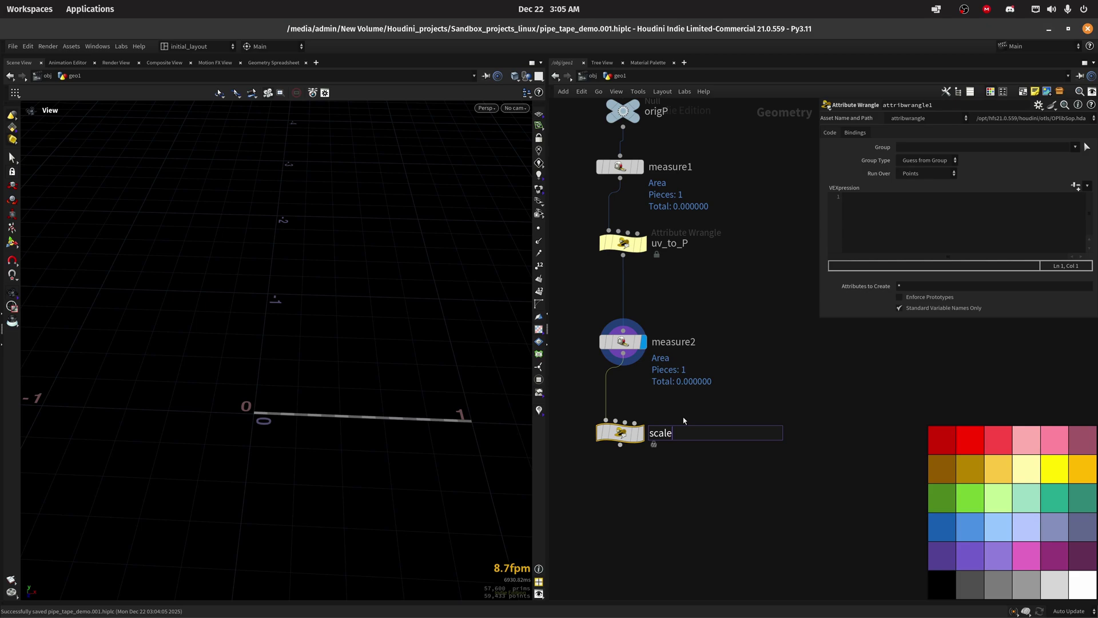
type("_ra")
Rename the wrangle scale_factor, set its display flag, and nudge it into place.
key("BackSpace")
key("BackSpace")
key("BackSpace")
key("BackSpace")
key("BackSpace")
type("factor")
key("Return")
left_click(642, 437)
left_click_drag(622, 433, 631, 438)
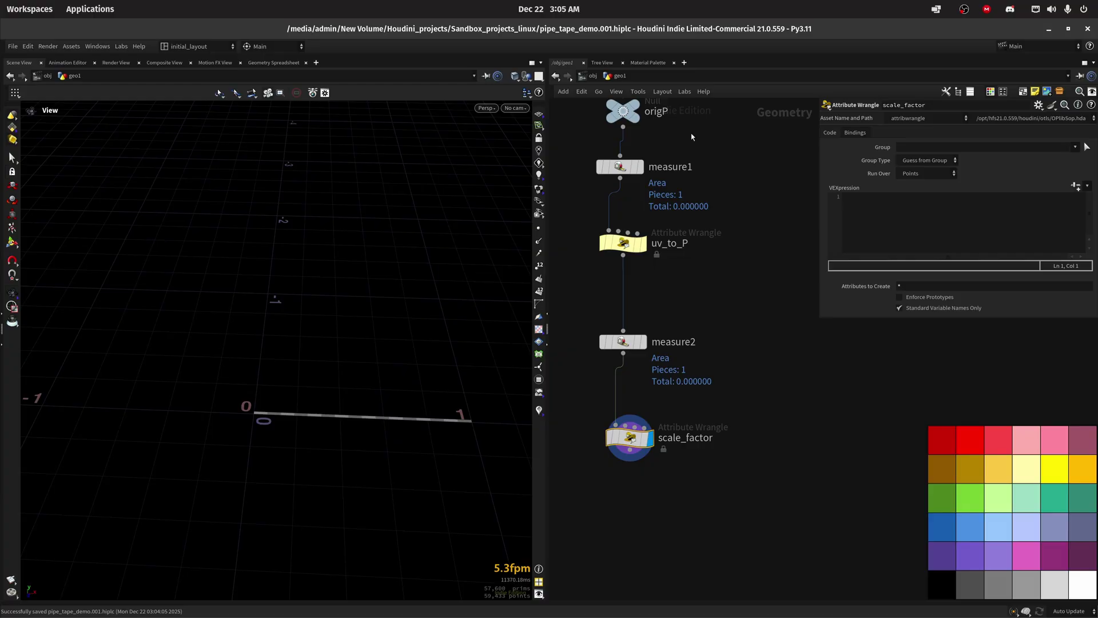
Write VEX lines reading the area_src and area_target prim attributes as floats.
left_click(863, 228)
type("float sr")
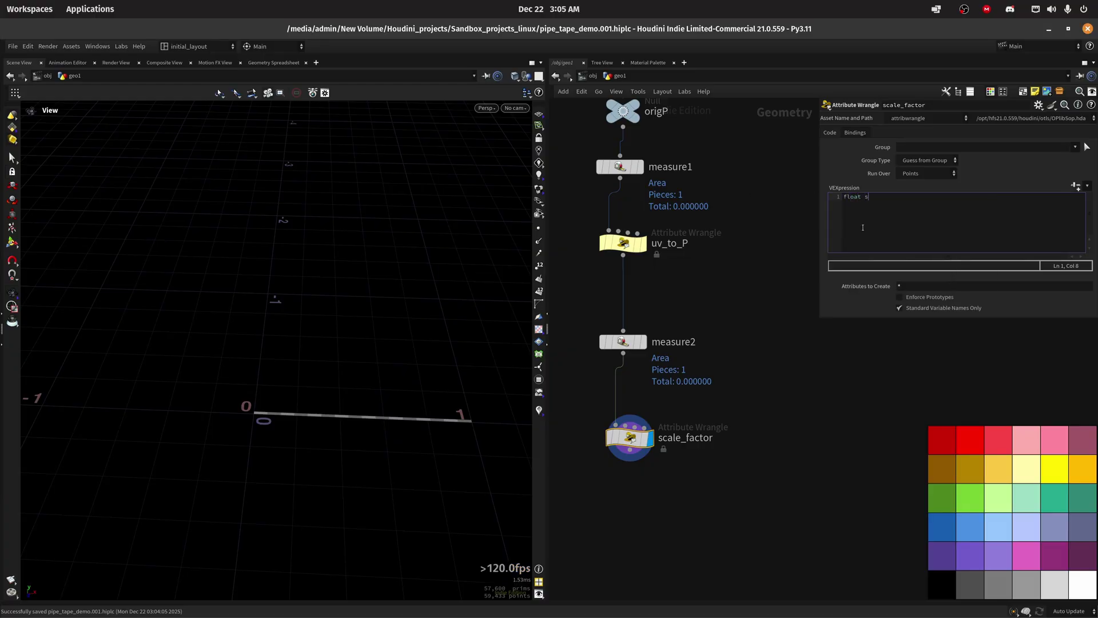
key("BackSpace")
key("BackSpace")
type("area_src = prim(")
type(";")
key("ctrl+a")
key("ctrl+c")
key("End")
key("Return")
key("ctrl+v")
type("targettarget")
Compute factor = sqrt(area_target/area_src) and multiply v@P by it.
key("Return")
key("Return")
type("float factor = sqrt")
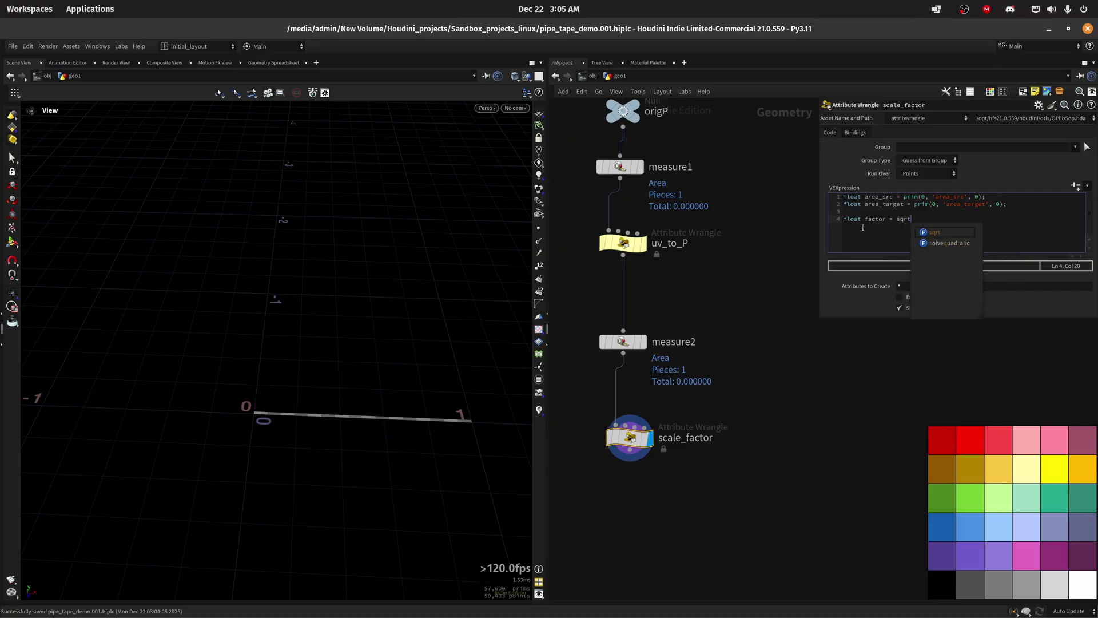
type("()")
type("rea_targe")
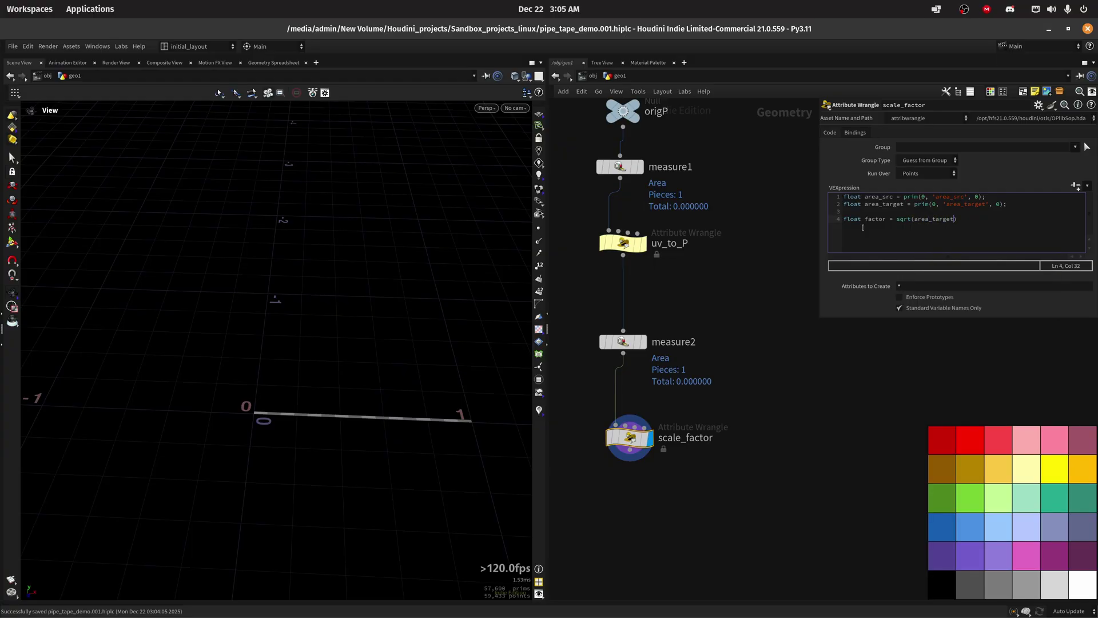
type("t/area_sr")
type("factor;")
scroll(252, 468, "down", 5)
mouse_move(639, 353)
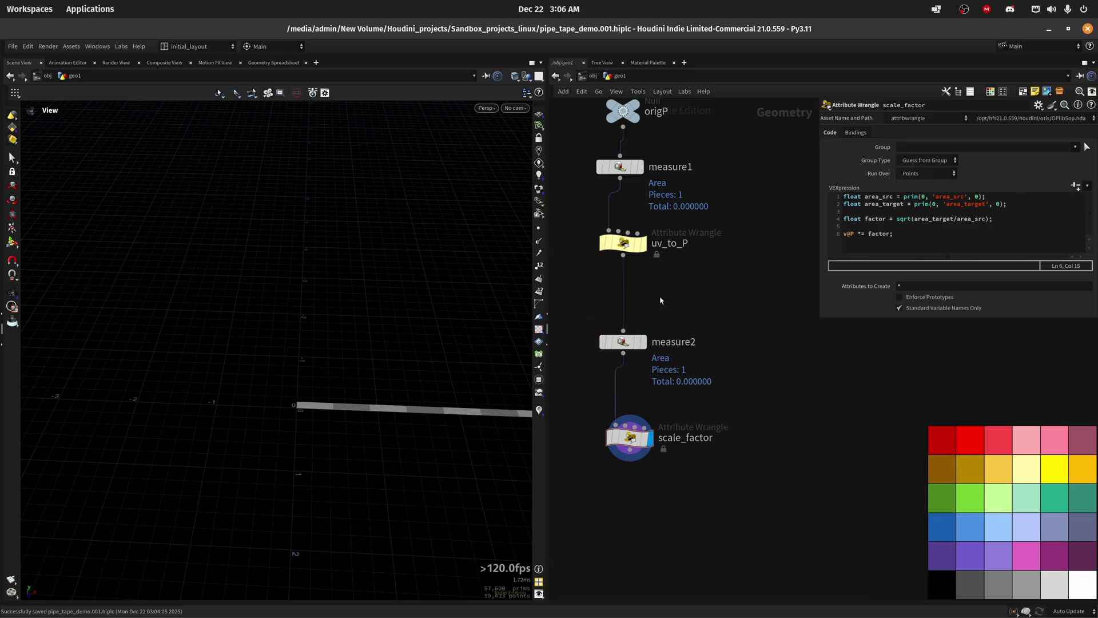
Show measure1's cylinder as a template and inspect it in wireframe and wire-over-shaded modes.
left_click(646, 193)
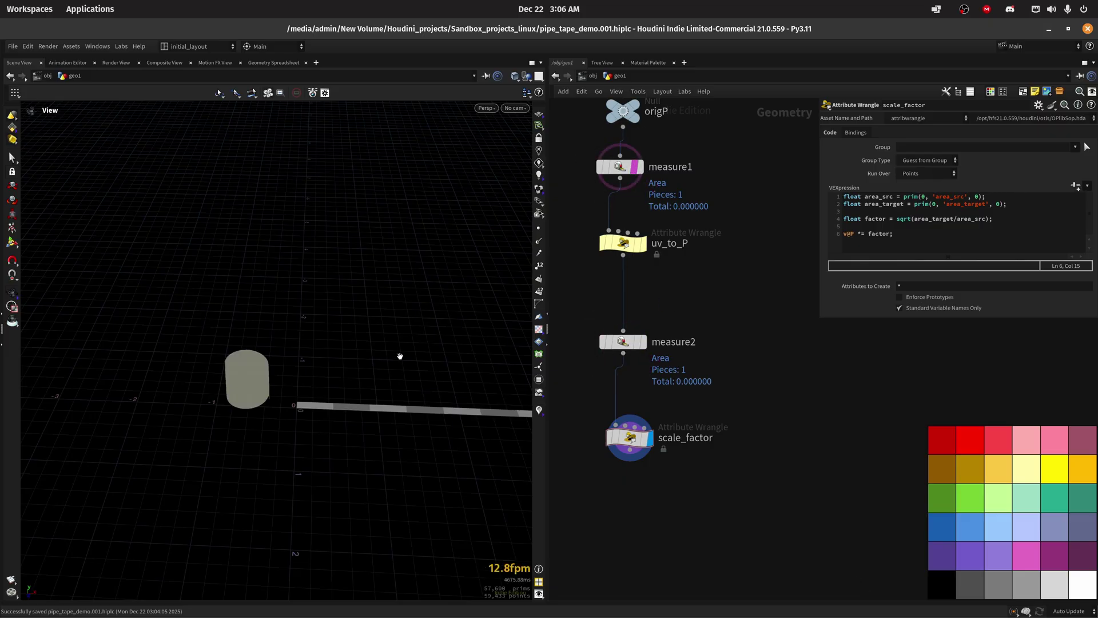
left_click_drag(353, 372, 360, 370, "alt")
key("w")
scroll(323, 369, "up", 3)
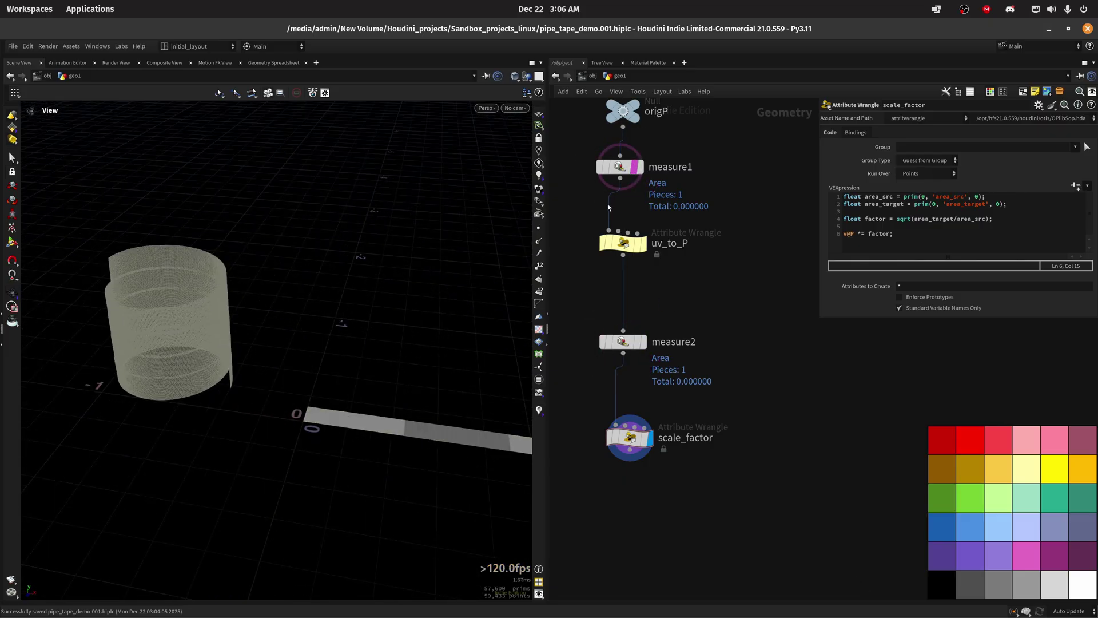
left_click(656, 217)
mouse_move(389, 348)
left_mouse_down("alt")
mouse_move(343, 372)
mouse_move(326, 357)
left_mouse_up("alt")
key("shift+w")
key("shift+w")
left_click_drag(308, 413, 331, 349, "alt")
scroll(421, 388, "down", 5)
left_click_drag(421, 387, 344, 395, "alt")
Hide the cylinder reference, save the scene, and check the strip in the UV view.
left_click(628, 178)
middle_click_drag(629, 297, 693, 148)
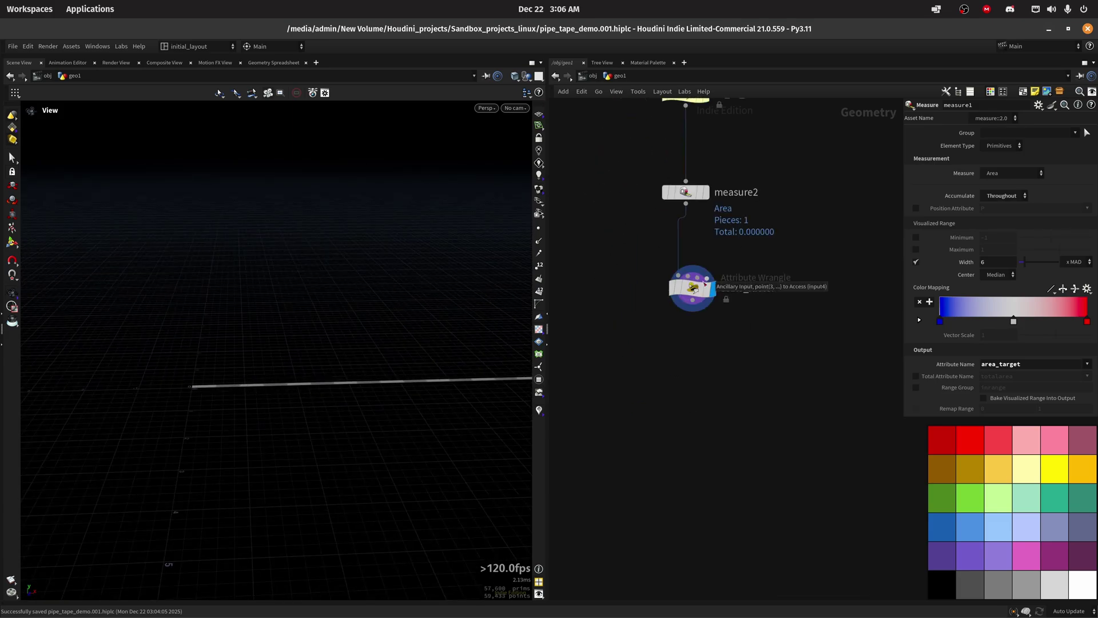
key("ctrl+s")
left_click_drag(317, 367, 446, 326, "alt")
key("ctrl+s")
scroll(373, 387, "down", 3)
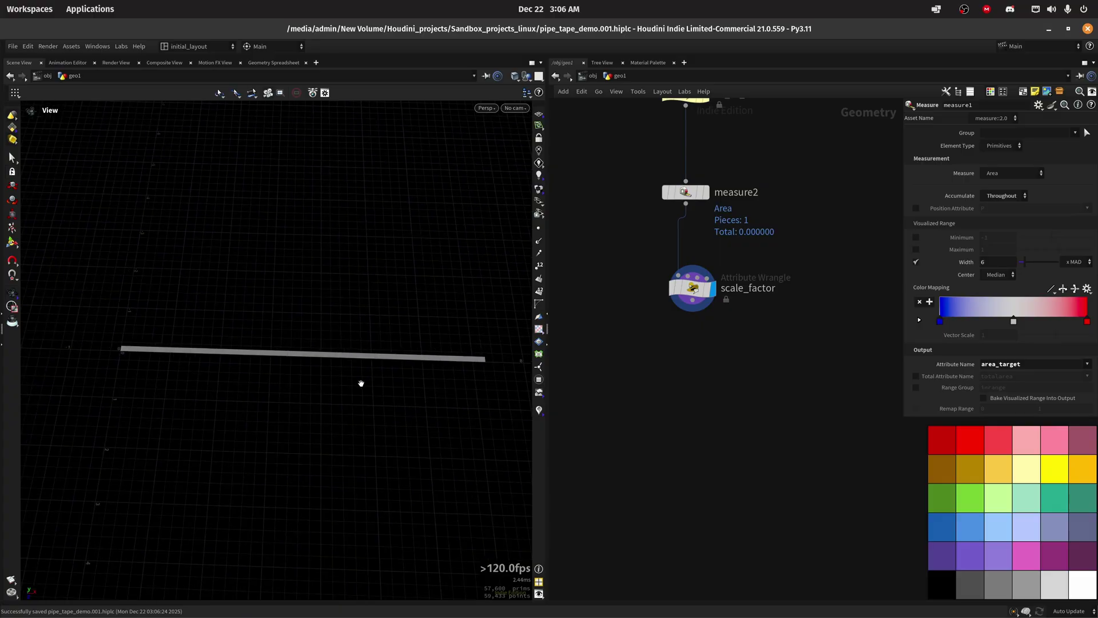
key("space+5")
key("ctrl+s")
key("space+1")
scroll(360, 351, "up", 2)
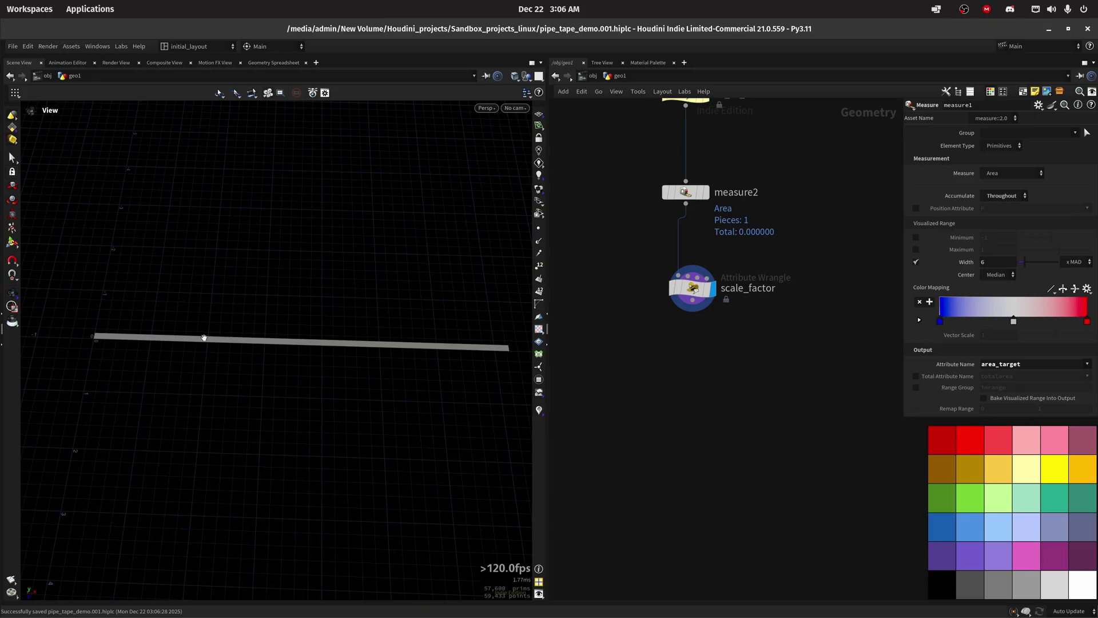
Orbit and zoom in for a close look at the flat, area-matched strip.
left_click_drag(248, 316, 314, 323, "alt")
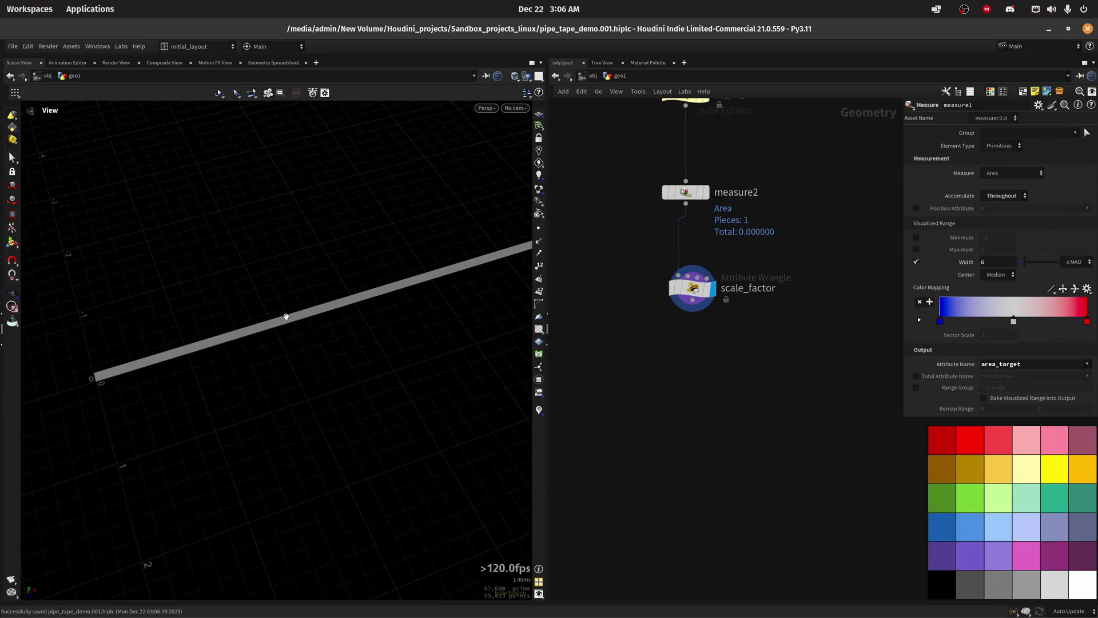
right_click_drag(266, 325, 445, 283, "alt")
scroll(674, 365, "down", 3)
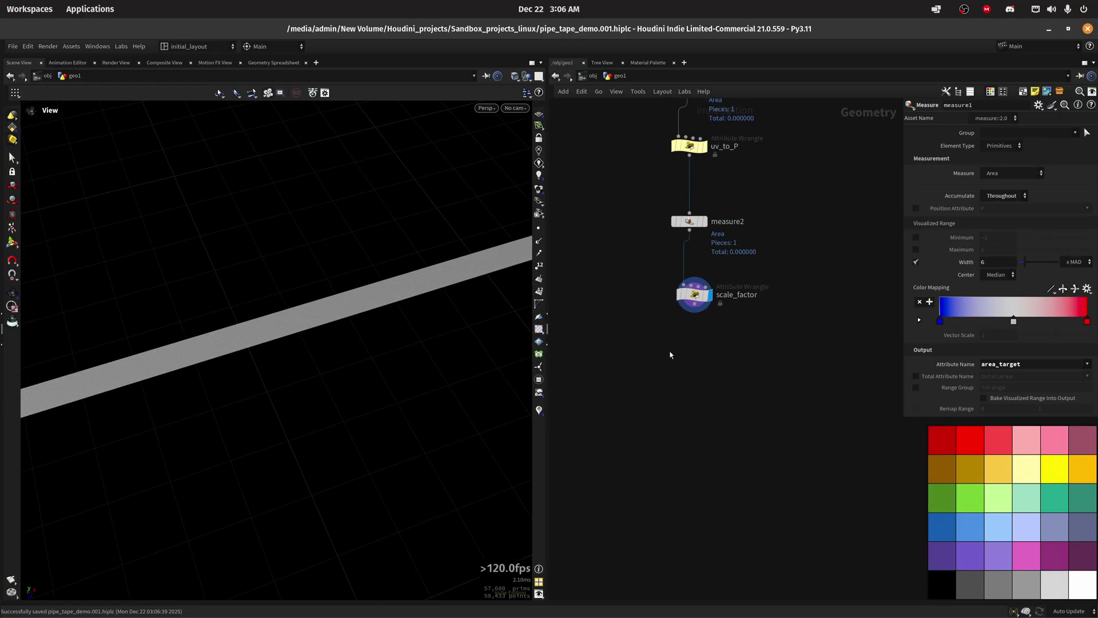
scroll(678, 355, "up", 2)
scroll(677, 355, "down", 1)
scroll(676, 354, "up", 1)
key("Tab")
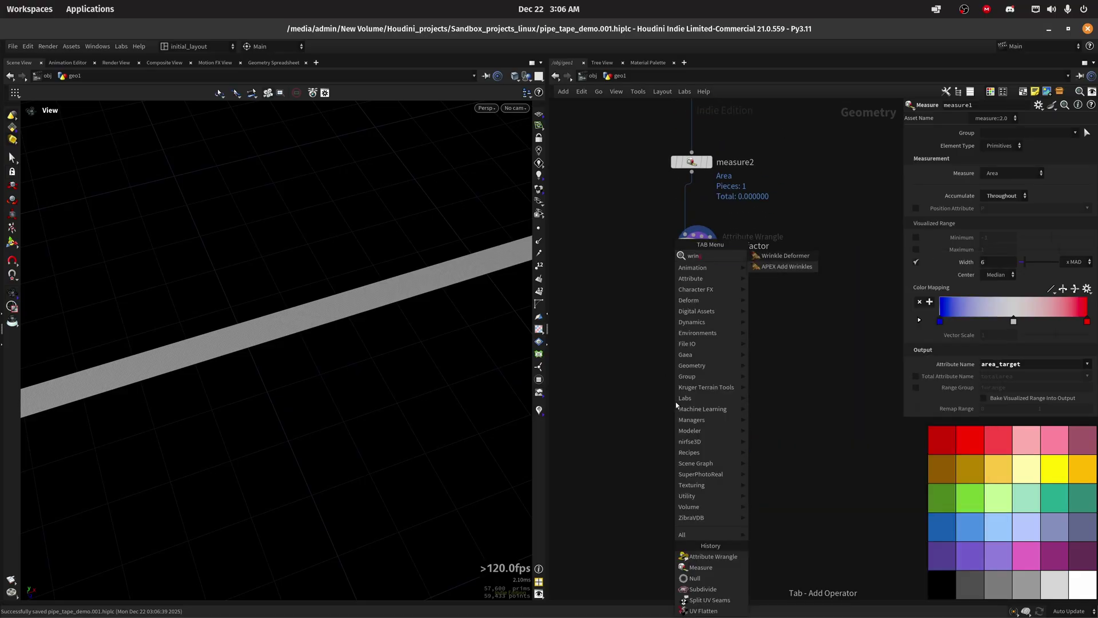
Place a Wrinkle Deformer and add a Null named rest below scale_factor.
key("Escape")
left_click(676, 405)
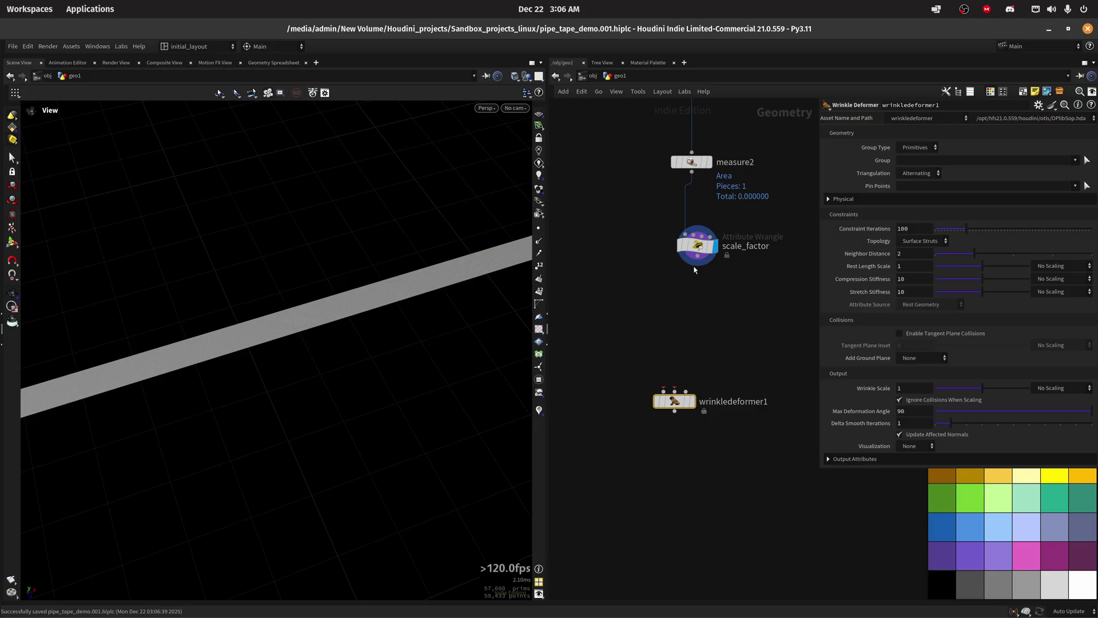
key("Tab")
type("nu")
key("Return")
left_click(698, 326)
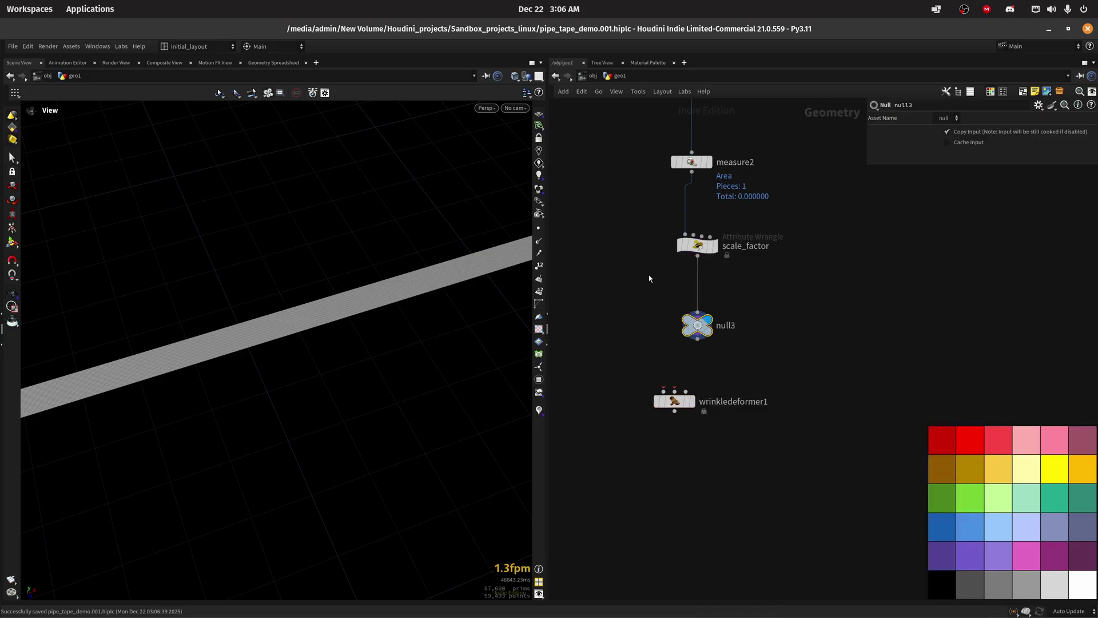
double_click(728, 327)
type("rest_")
key("BackSpace")
key("Return")
left_click_drag(657, 393, 655, 472)
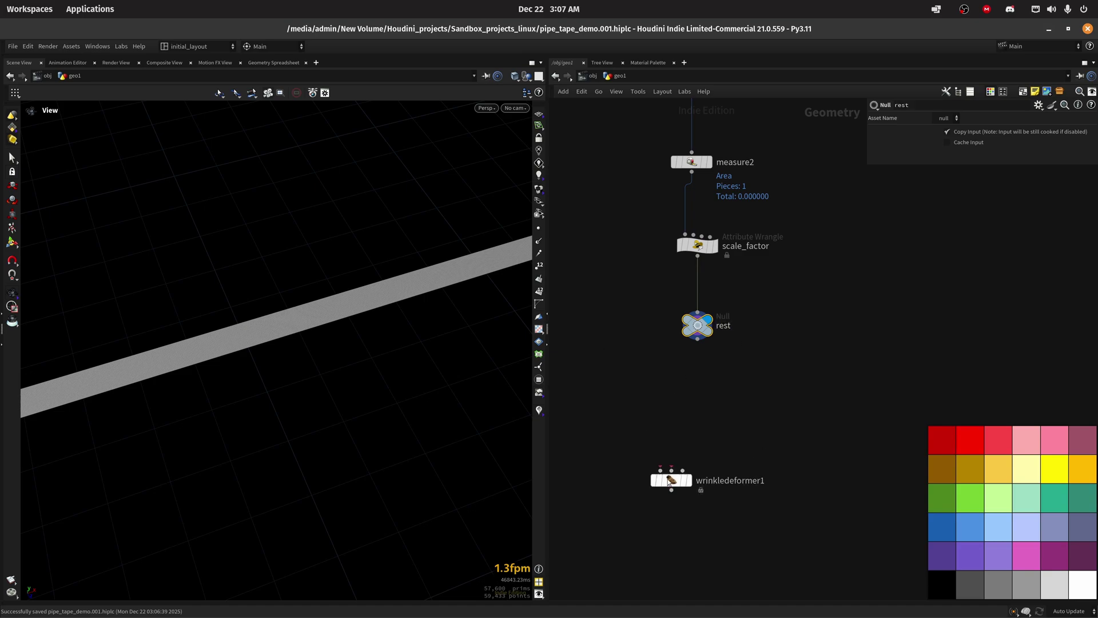
Branch null3 and null4 from rest and wire them into the deformer's two inputs.
key("Tab")
type("null")
key("Return")
left_click(623, 379)
left_click_drag(623, 379, 793, 391)
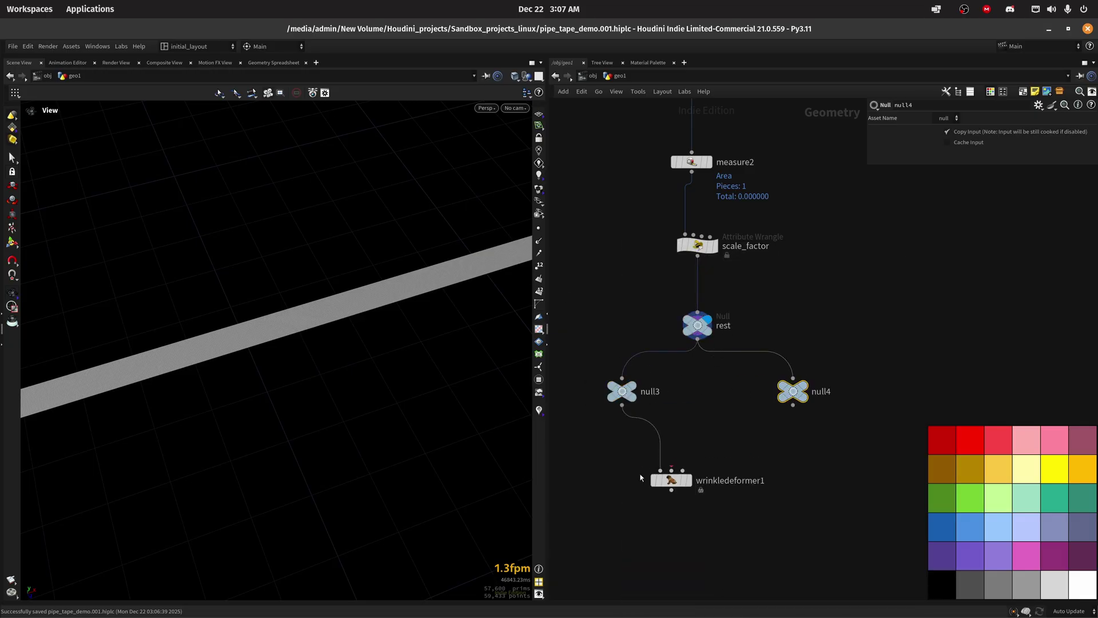
left_click_drag(622, 405, 642, 521)
left_click_drag(793, 405, 670, 553)
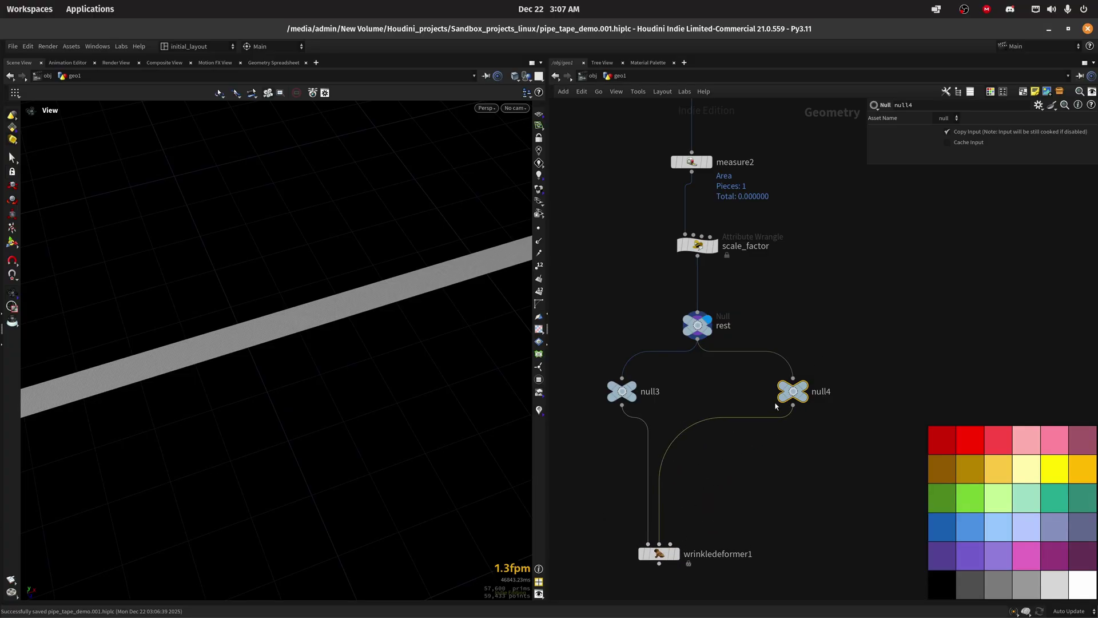
left_click_drag(797, 393, 838, 441)
left_click_drag(623, 391, 599, 398)
Display and frame the wrinkledeformer1 result, then display null3's undeformed tape.
middle_click_drag(672, 444, 675, 417)
left_click(680, 525)
key("f")
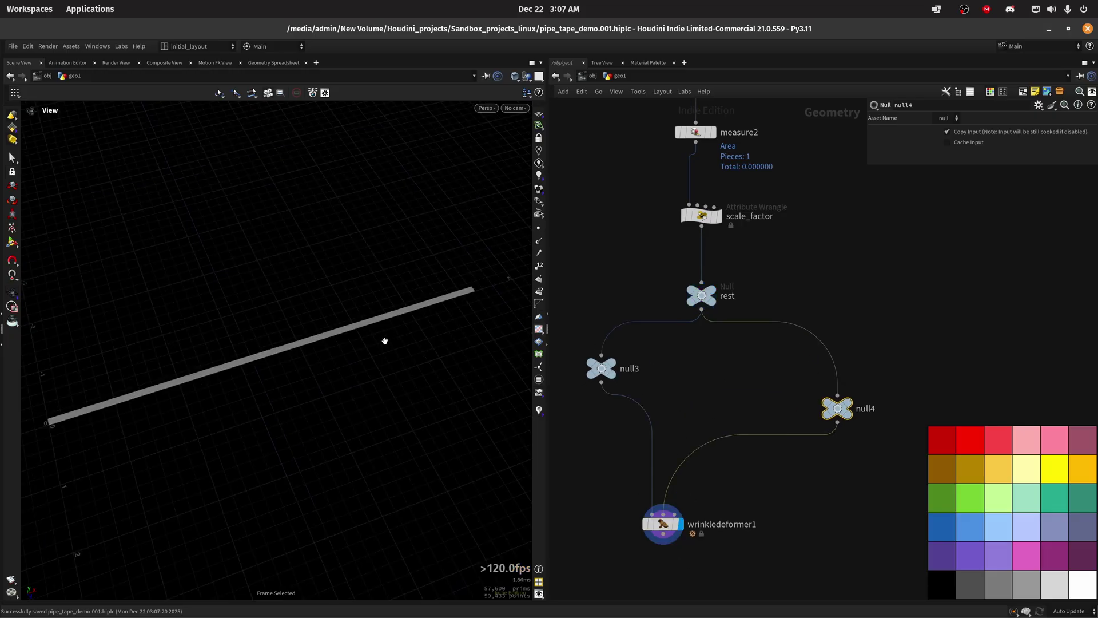
left_click(614, 369)
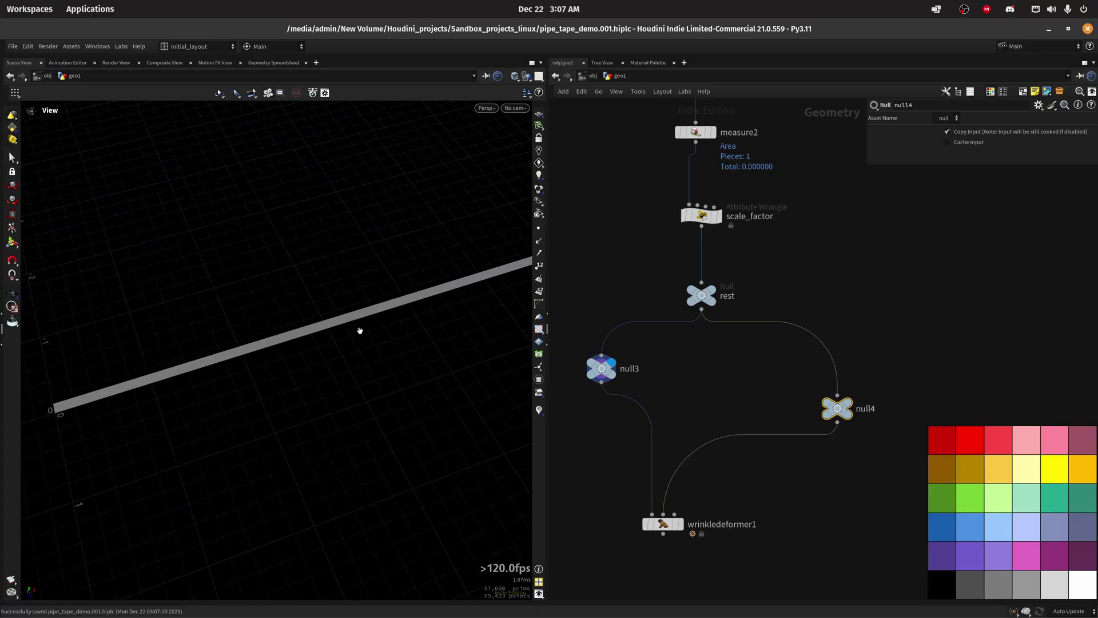
middle_click_drag(676, 404, 681, 383)
Insert an Attribute Noise Vector on P between null3 and wrinkledeformer1.
key("Tab")
type("attn")
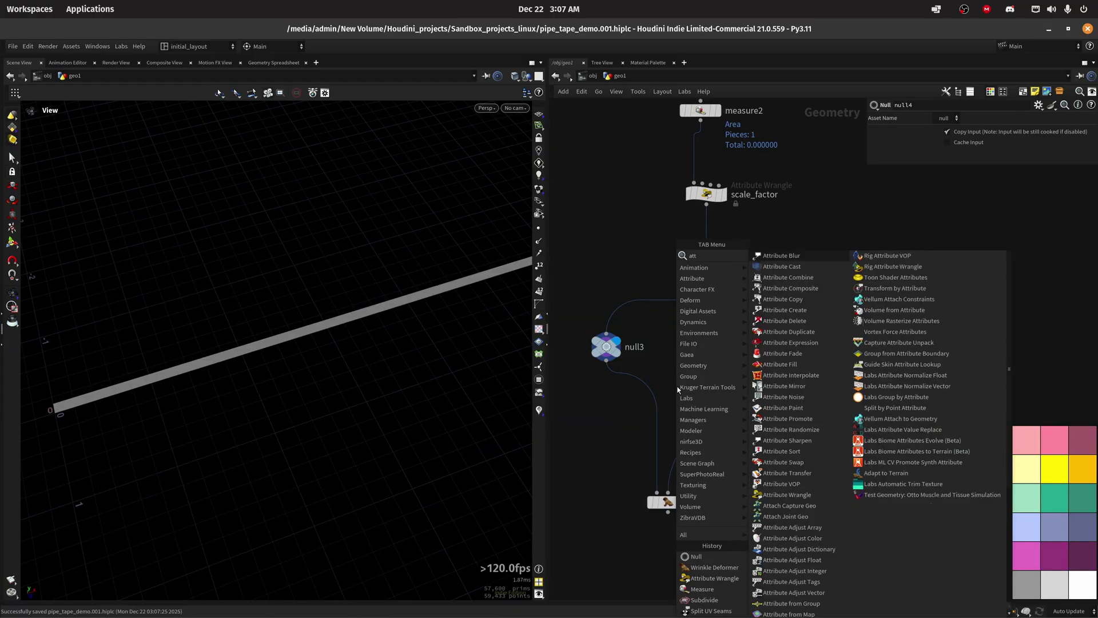
key("Down")
key("Down")
key("Return")
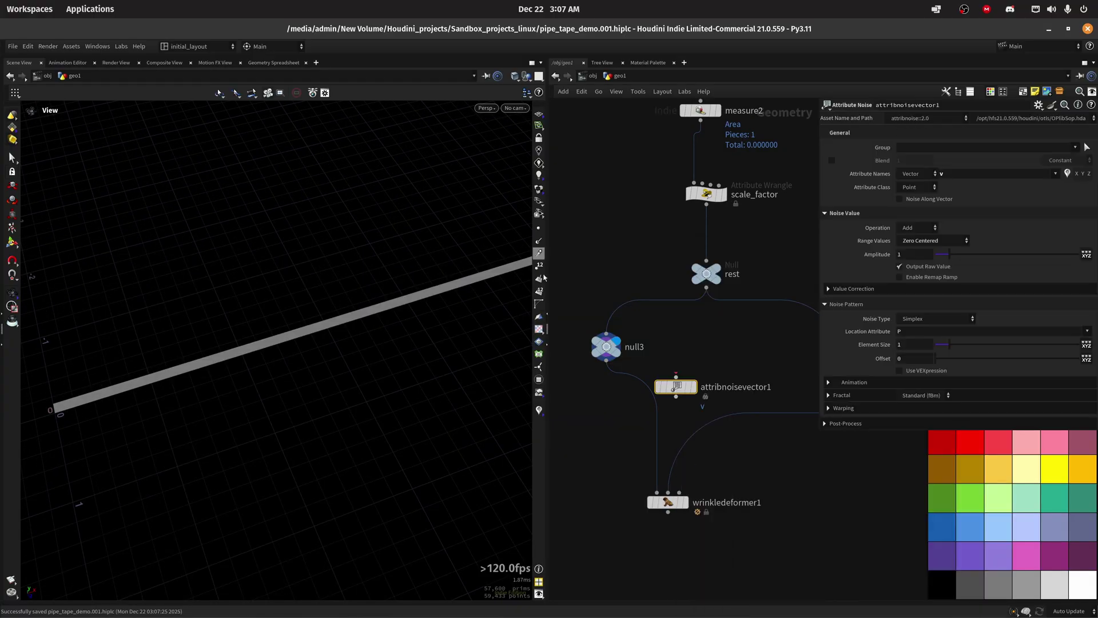
left_click(677, 387)
left_click_drag(676, 389, 643, 394)
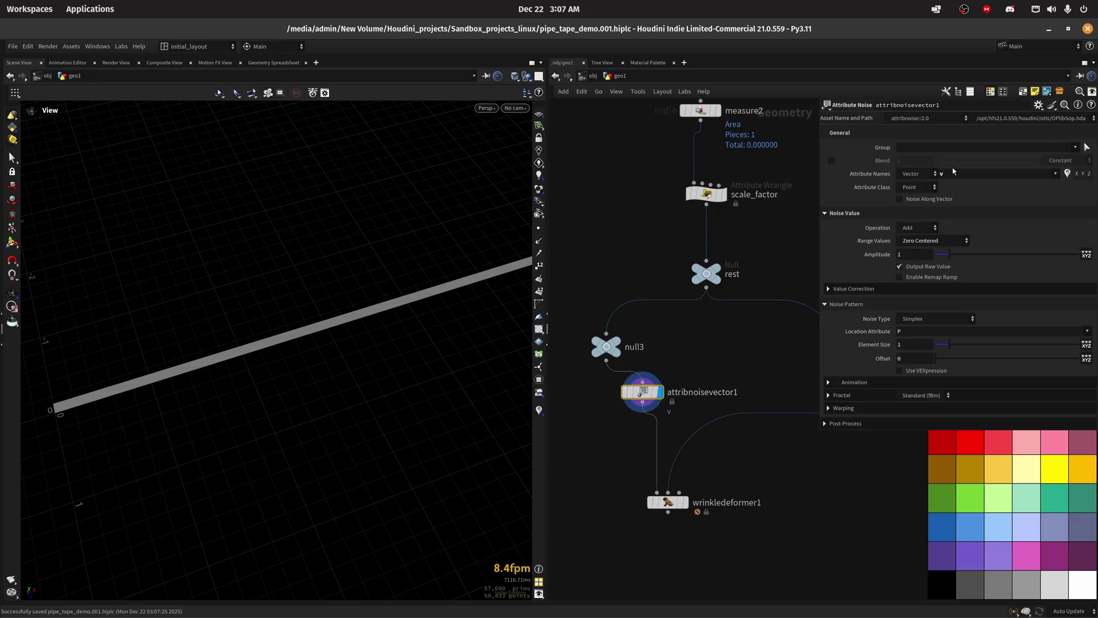
type("P")
key("Return")
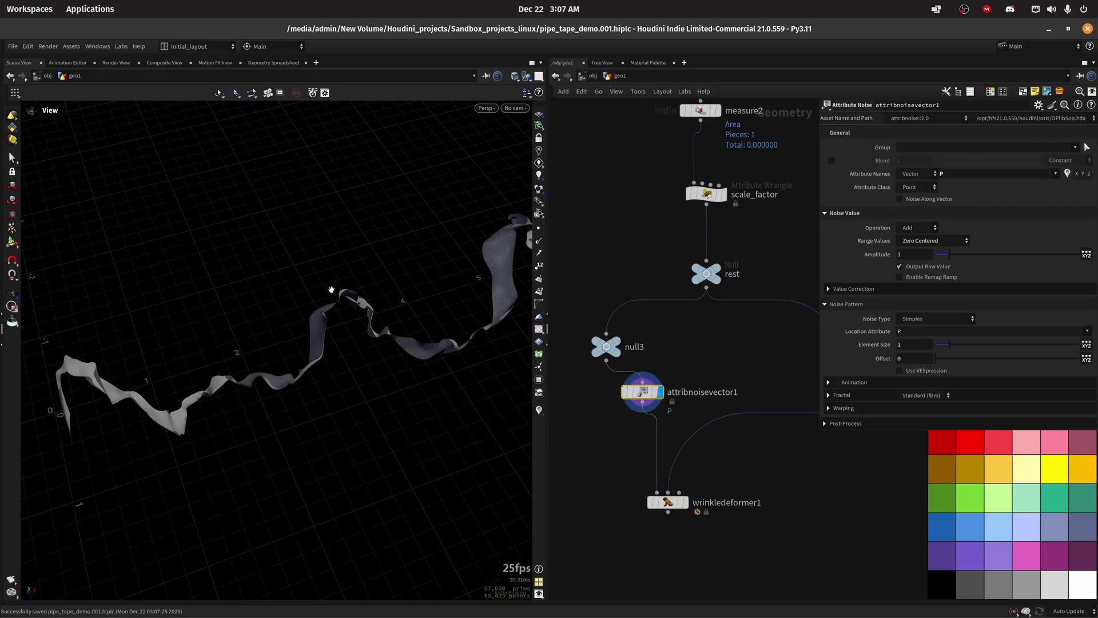
left_click_drag(293, 321, 344, 343)
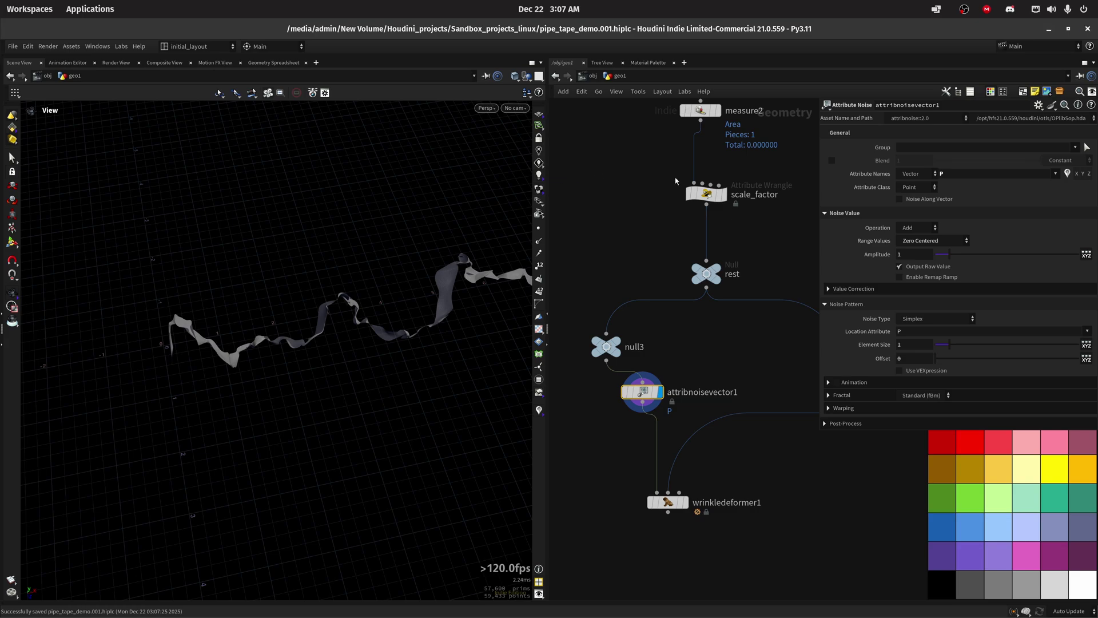
Set the noise amplitude to 0.05, element size to 0.41 and offset to 12.47.
left_click(910, 257)
key("Return")
scroll(342, 305, "up", 4)
left_click(904, 345)
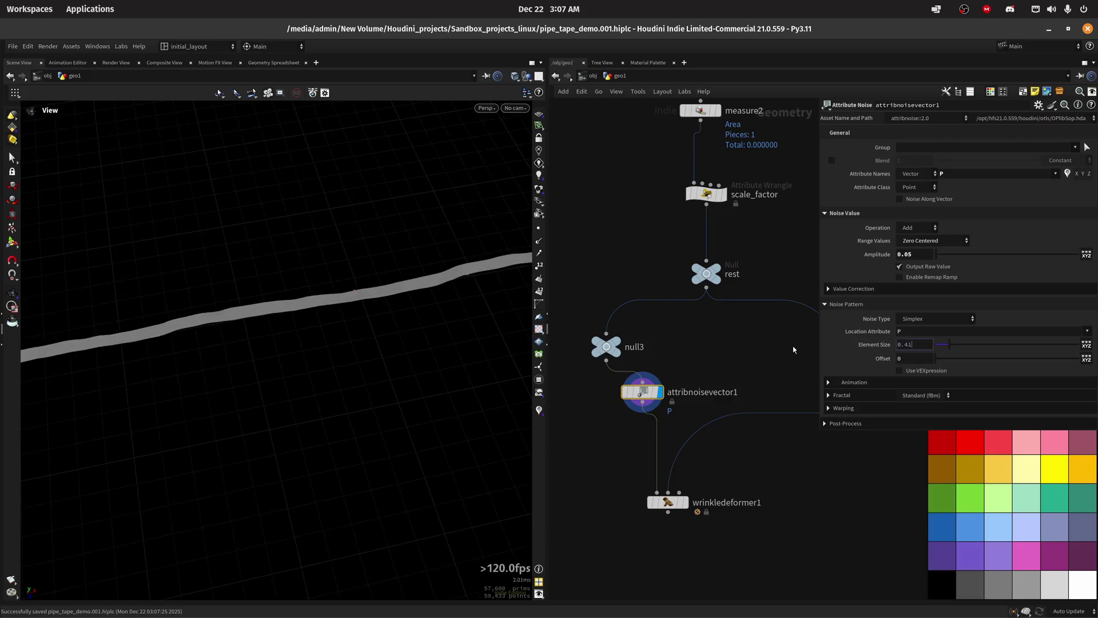
type("0.41")
key("Return")
left_click(909, 359)
type("12.")
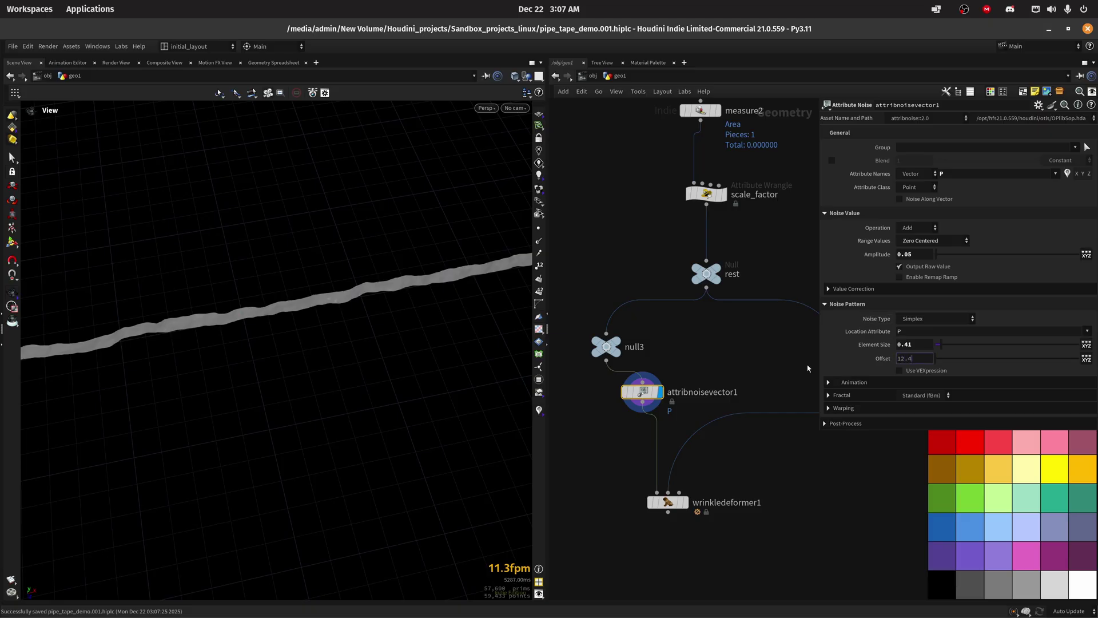
type("47")
key("Return")
left_click_drag(374, 260, 363, 289)
In the fractal noise settings, set the Y amplitude scale to 0.3.
left_click(854, 395)
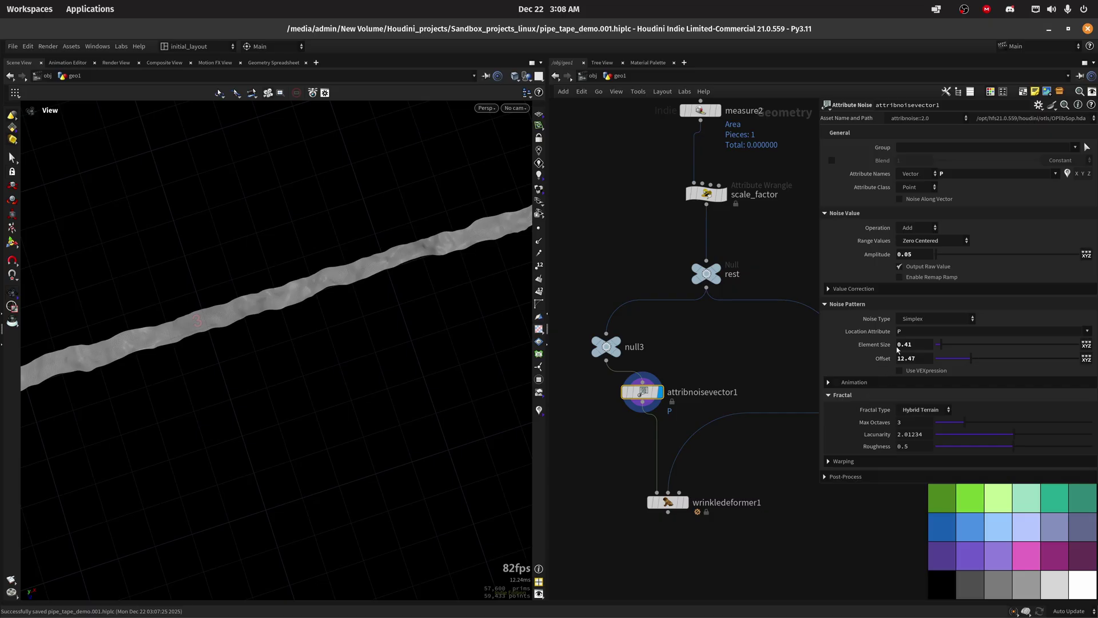
left_click_drag(380, 277, 352, 380)
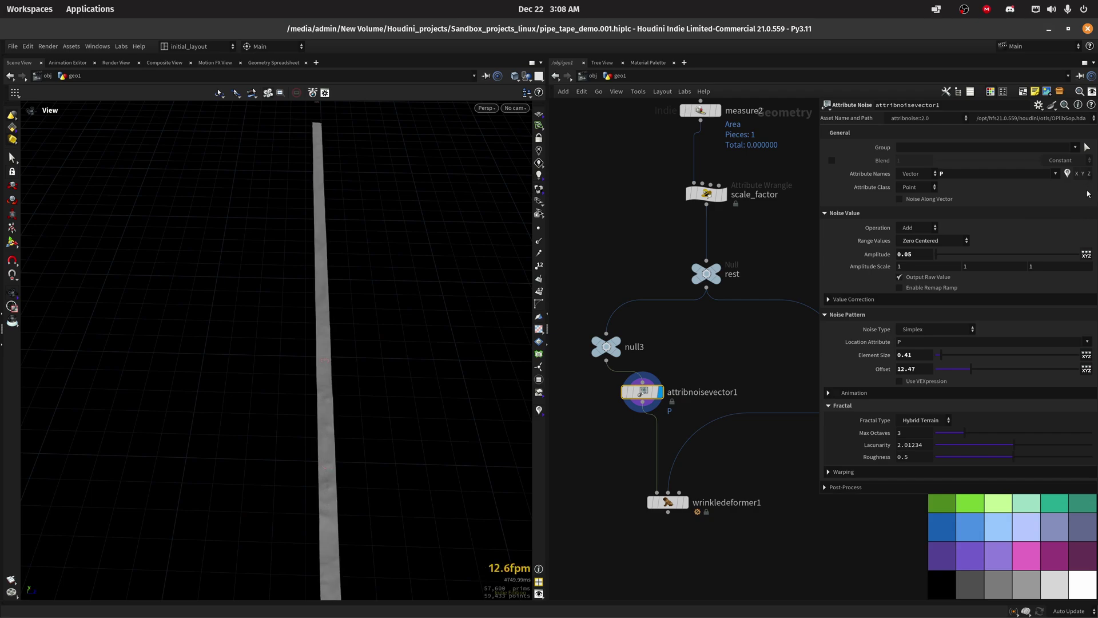
left_click_drag(349, 329, 389, 326)
left_click(973, 266)
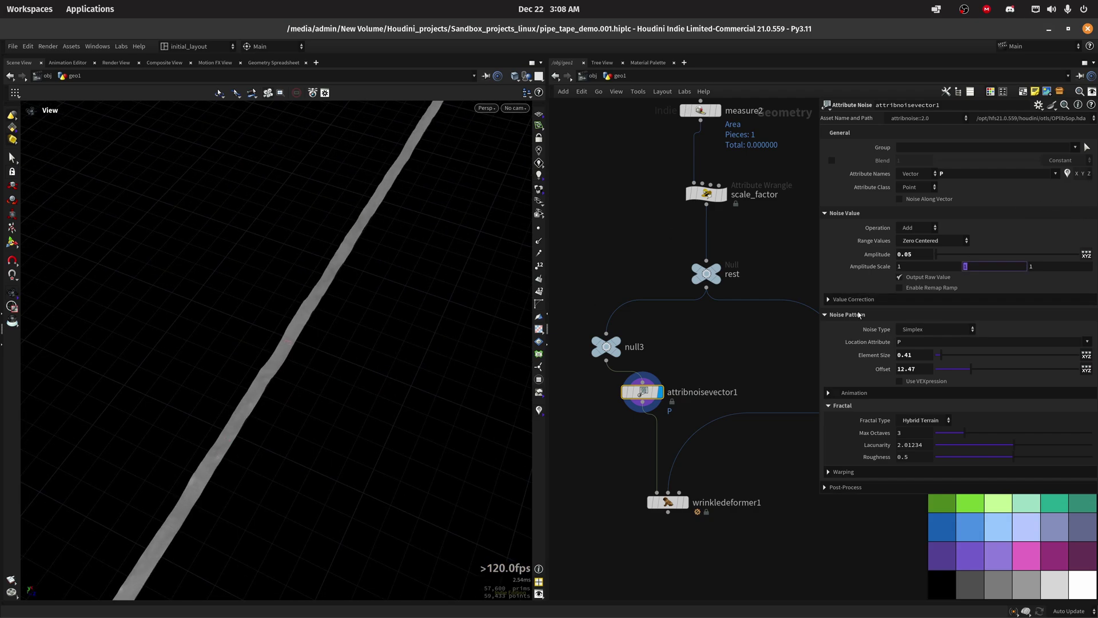
key("Return")
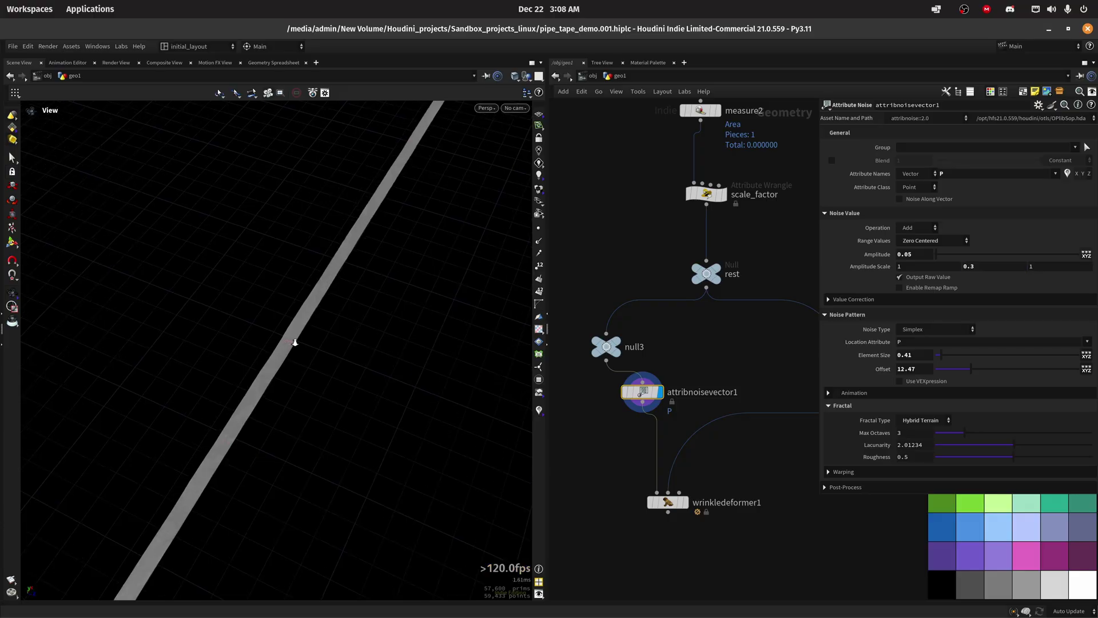
left_click_drag(352, 304, 348, 347, "alt")
Display wrinkledeformer1 and set 500 constraint iterations, Cloth topology and rest length scale 1.16.
key("w")
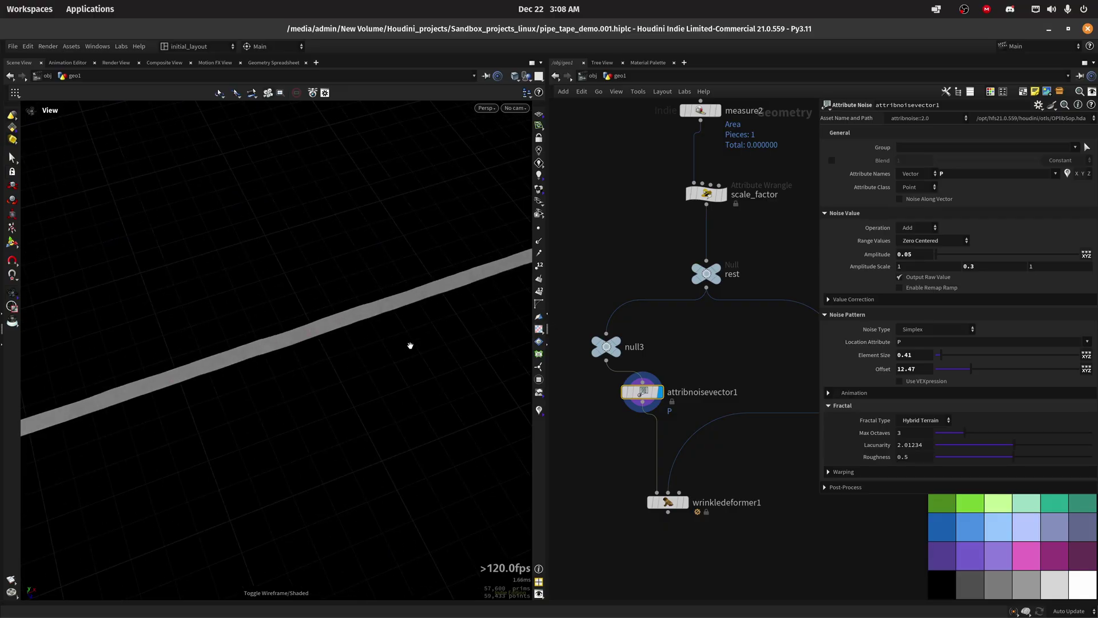
left_click(685, 502)
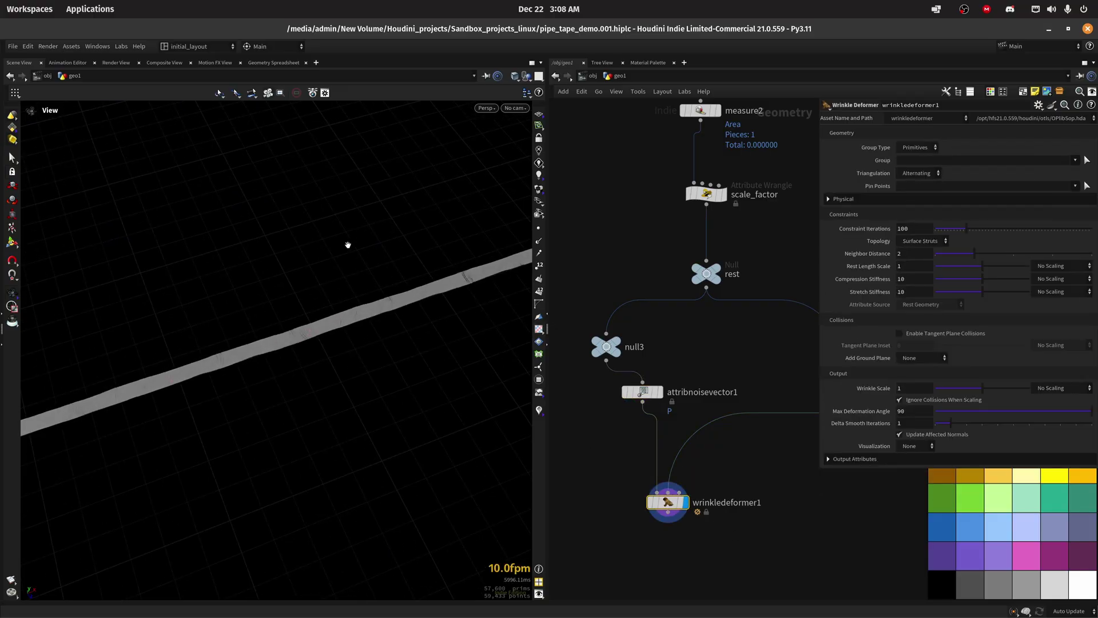
left_click_drag(370, 268, 321, 411, "alt")
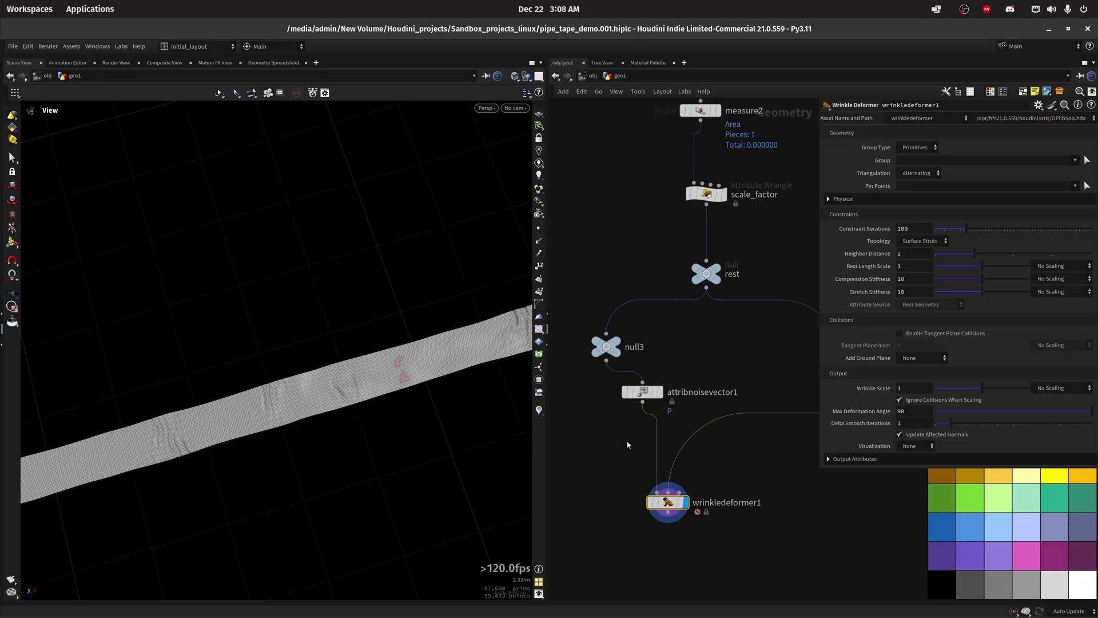
left_click_drag(975, 229, 1092, 229)
left_click(937, 243)
left_click(935, 253)
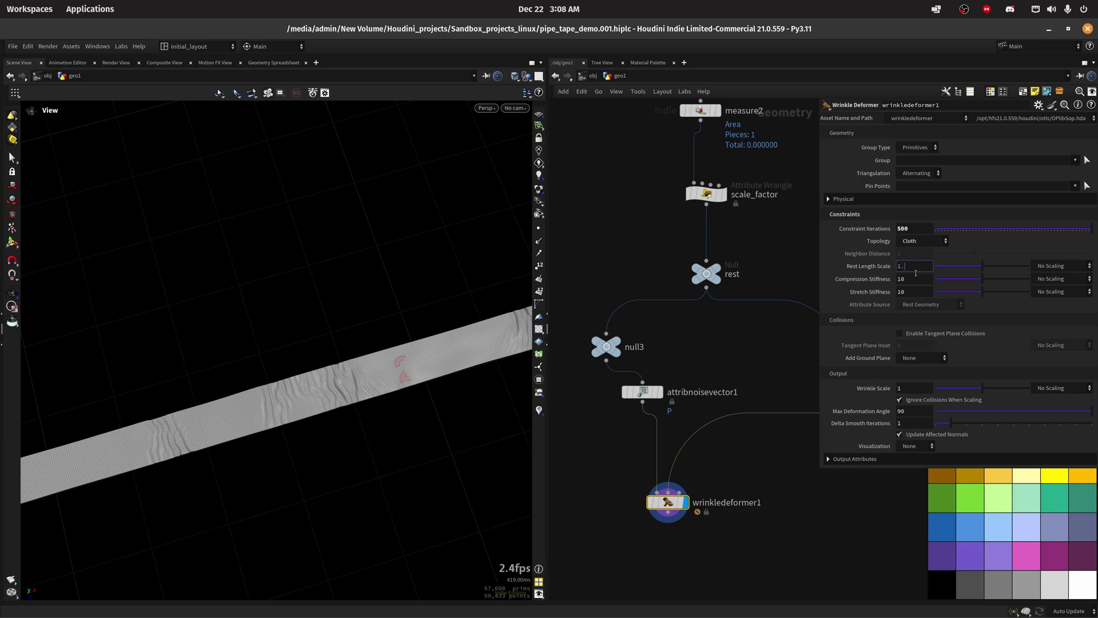
key("Return")
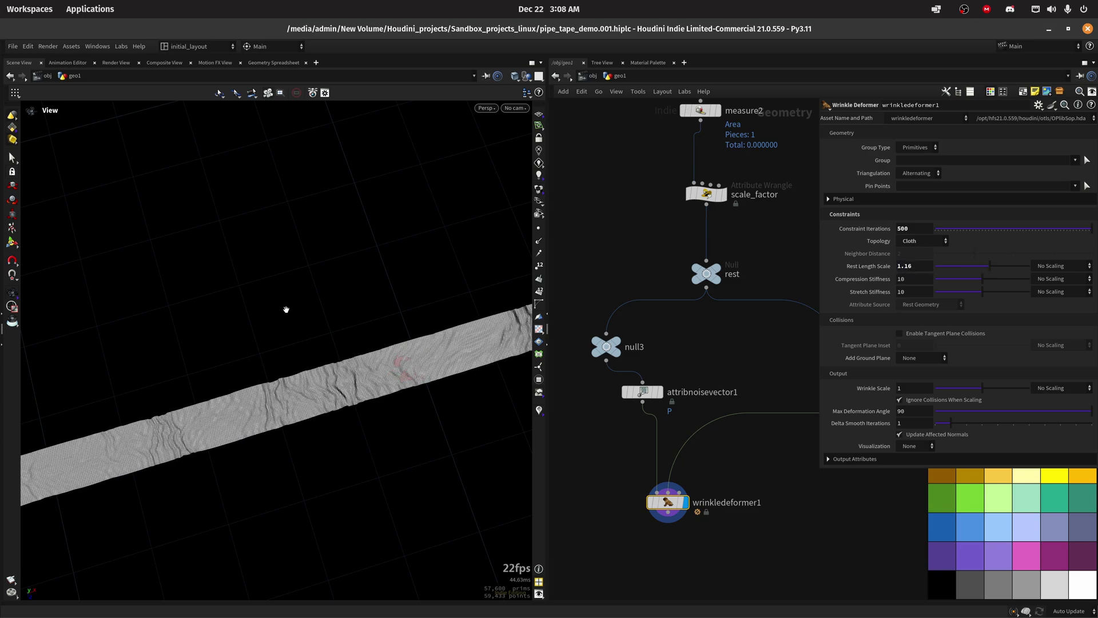
middle_click_drag(290, 315, 309, 299)
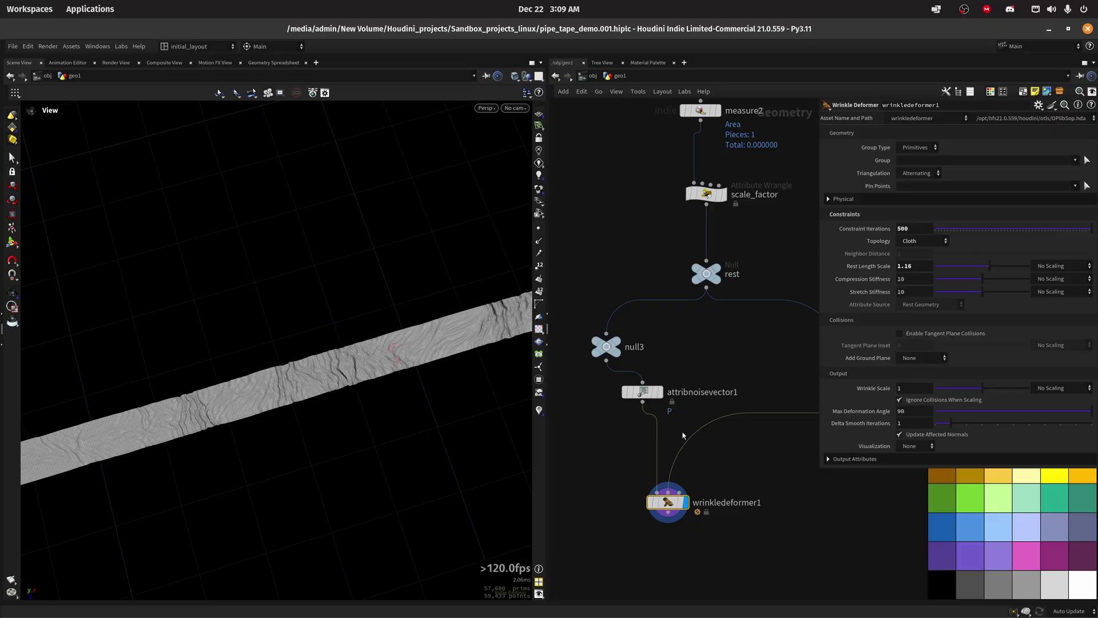
Set delta smooth iterations to 10 and hide the wireframe overlay on the tape.
left_click(914, 423)
type("0")
key("Return")
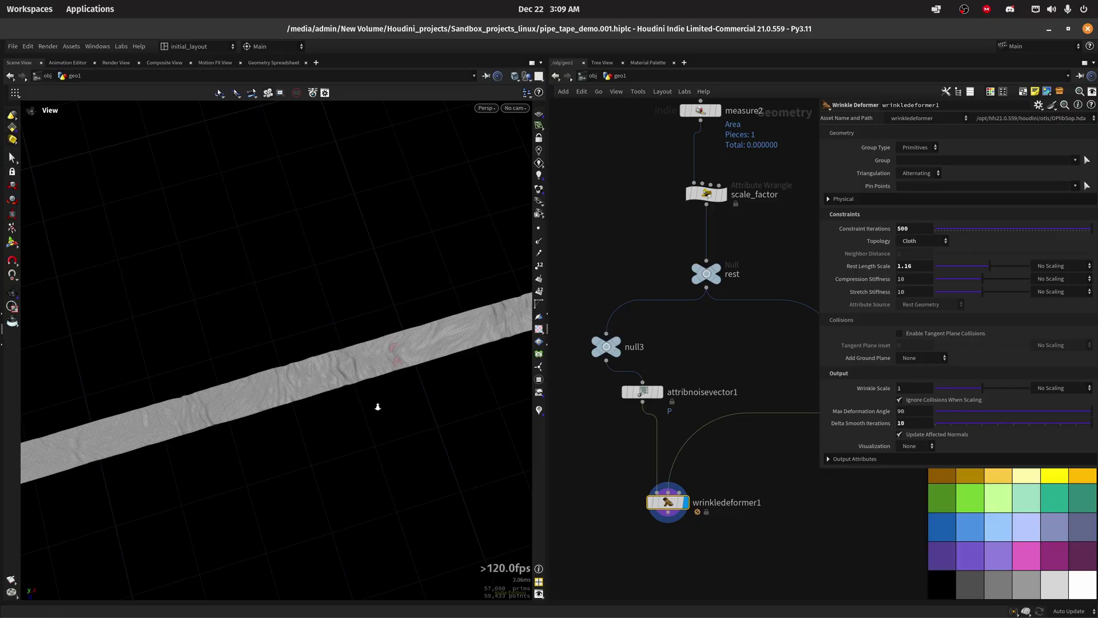
middle_click_drag(338, 426, 343, 440)
key("shift+w")
mouse_move(378, 389)
left_mouse_down("alt")
mouse_move(349, 362)
mouse_move(415, 339)
mouse_move(403, 309)
mouse_move(410, 406)
mouse_move(410, 397)
mouse_move(319, 368)
mouse_move(278, 439)
mouse_move(380, 378)
mouse_move(372, 431)
mouse_move(273, 432)
mouse_move(412, 372)
mouse_move(363, 338)
mouse_move(258, 433)
mouse_move(438, 363)
mouse_move(356, 392)
mouse_move(340, 336)
mouse_move(339, 353)
left_mouse_up("alt")
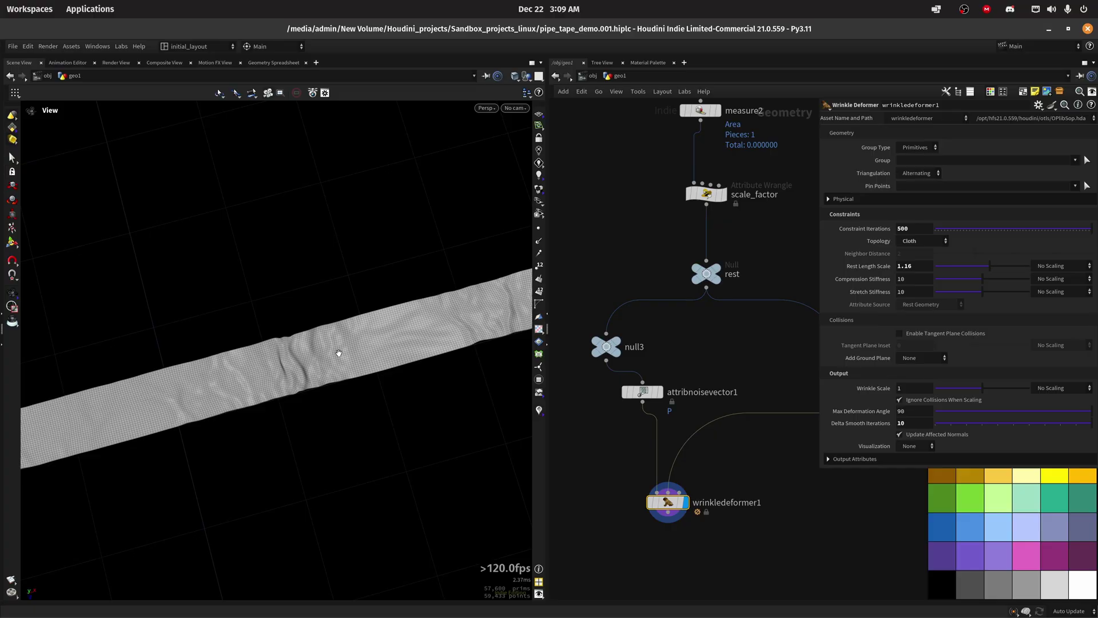
Save the scene and undo the noise offset change, restoring 12.47.
scroll(589, 357, "down", 3)
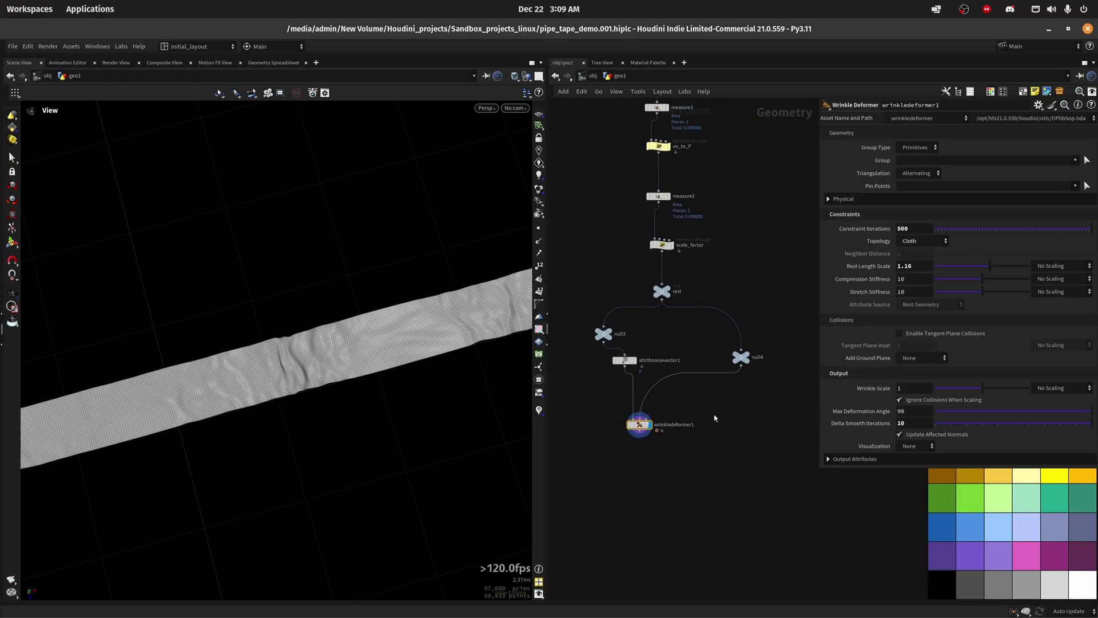
key("ctrl+s")
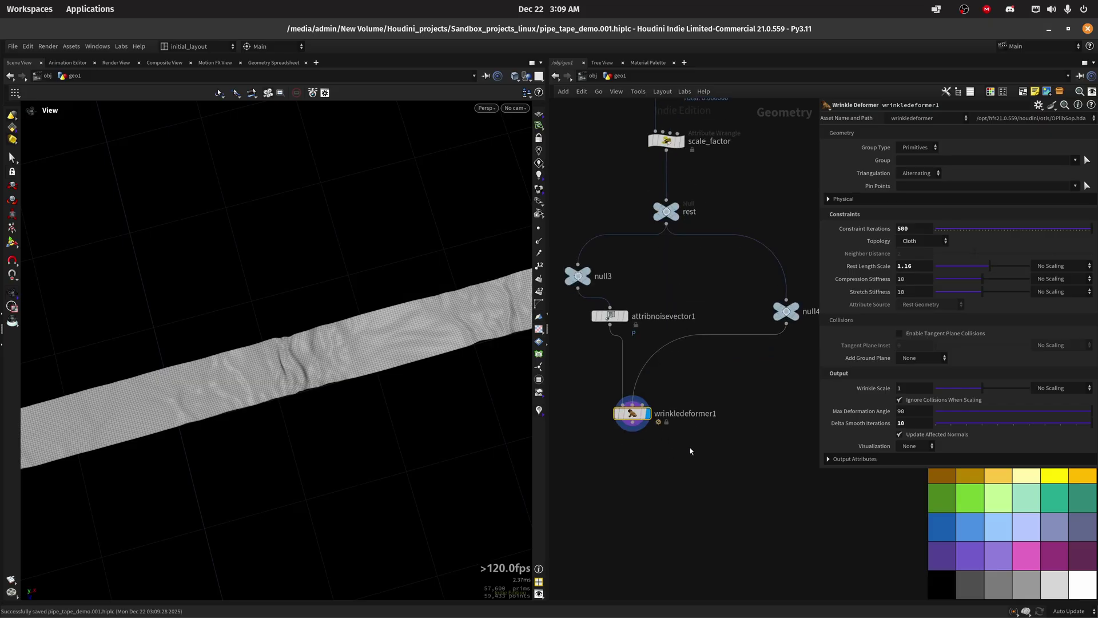
left_click_drag(397, 383, 370, 378, "alt")
middle_click_drag(689, 272, 710, 414)
left_click(631, 458)
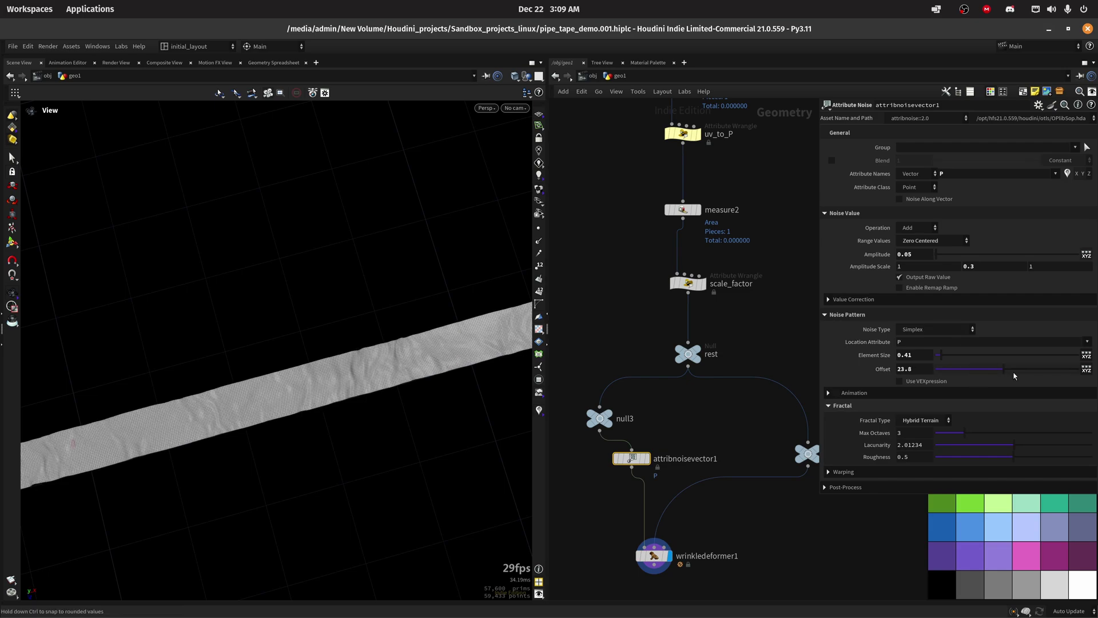
key("ctrl+z")
Lower subdivide1's depth from 3 to 2 and show the tape plain shaded.
middle_click_drag(697, 427, 674, 511)
middle_click_drag(601, 301, 607, 393)
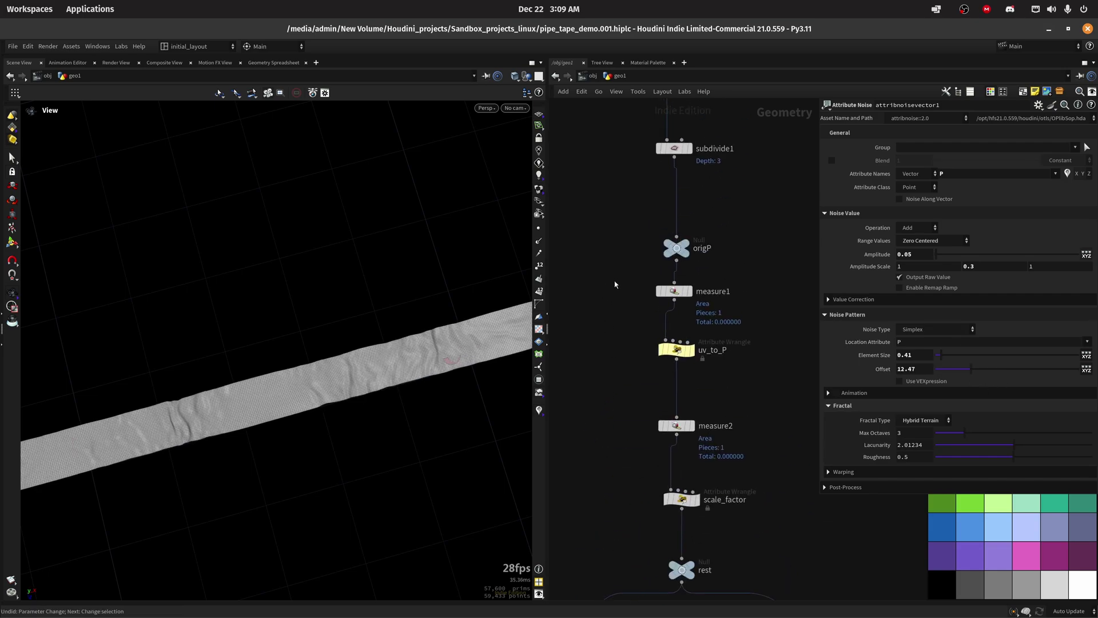
middle_click_drag(616, 283, 613, 392)
left_click(672, 256)
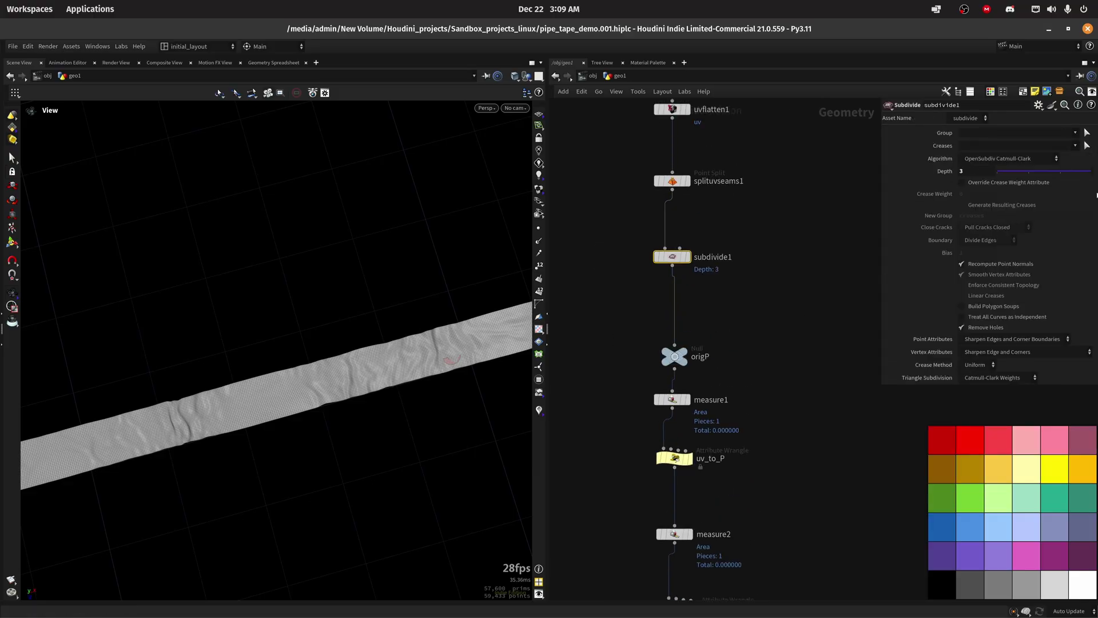
left_click(1059, 171)
key("shift+w")
left_click_drag(367, 400, 384, 388)
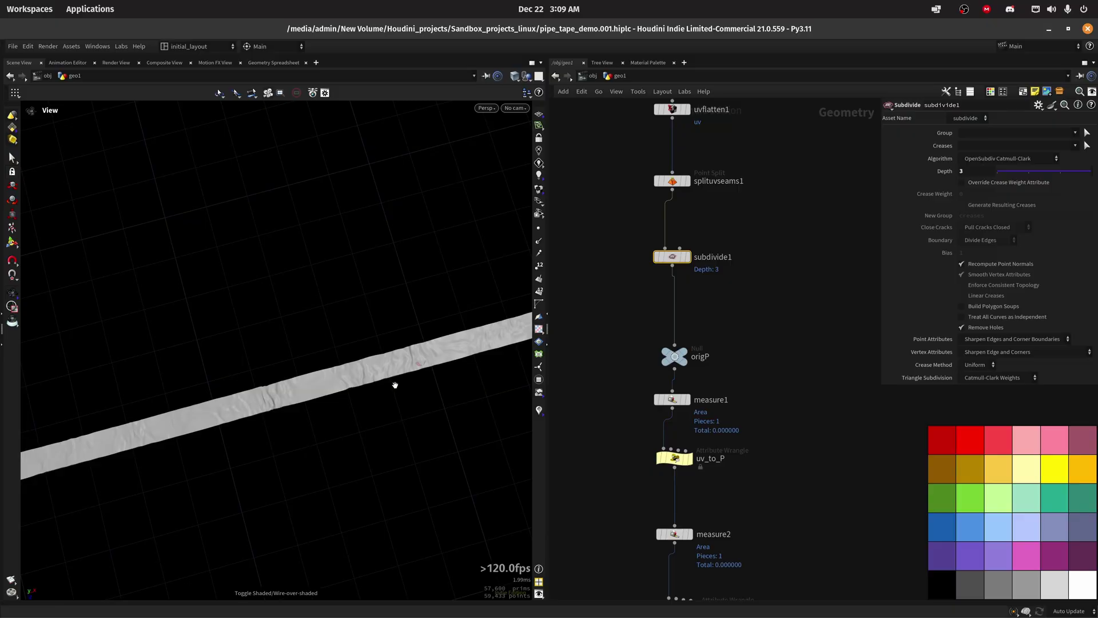
scroll(610, 467, "down", 3)
middle_click_drag(609, 463, 607, 197)
left_click(626, 474)
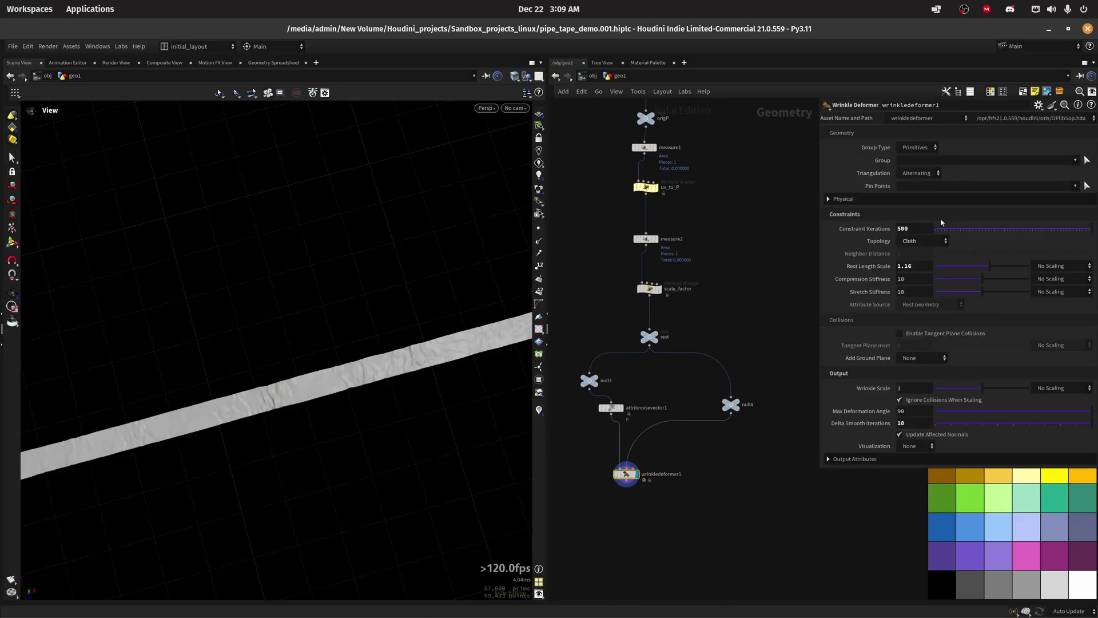
left_click(923, 246)
left_click(921, 265)
left_click_drag(443, 337, 450, 352)
mouse_move(450, 352)
middle_mouse_down()
mouse_move(400, 358)
mouse_move(397, 318)
mouse_move(439, 313)
mouse_move(361, 307)
mouse_move(282, 331)
middle_mouse_up()
left_click(1022, 257)
left_click(941, 255)
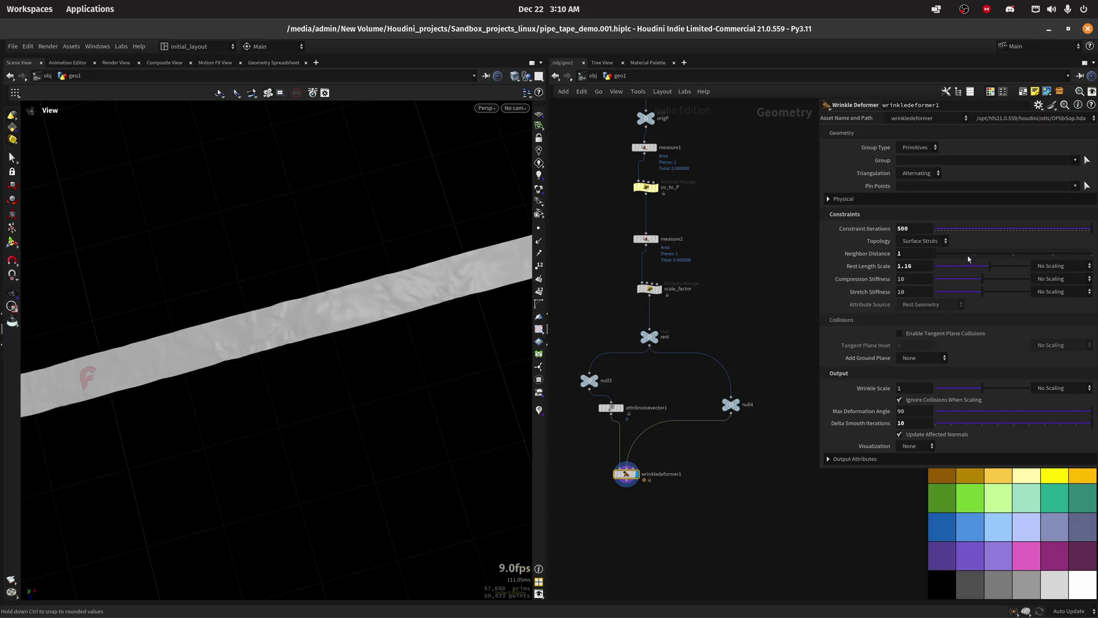
left_click(1016, 261)
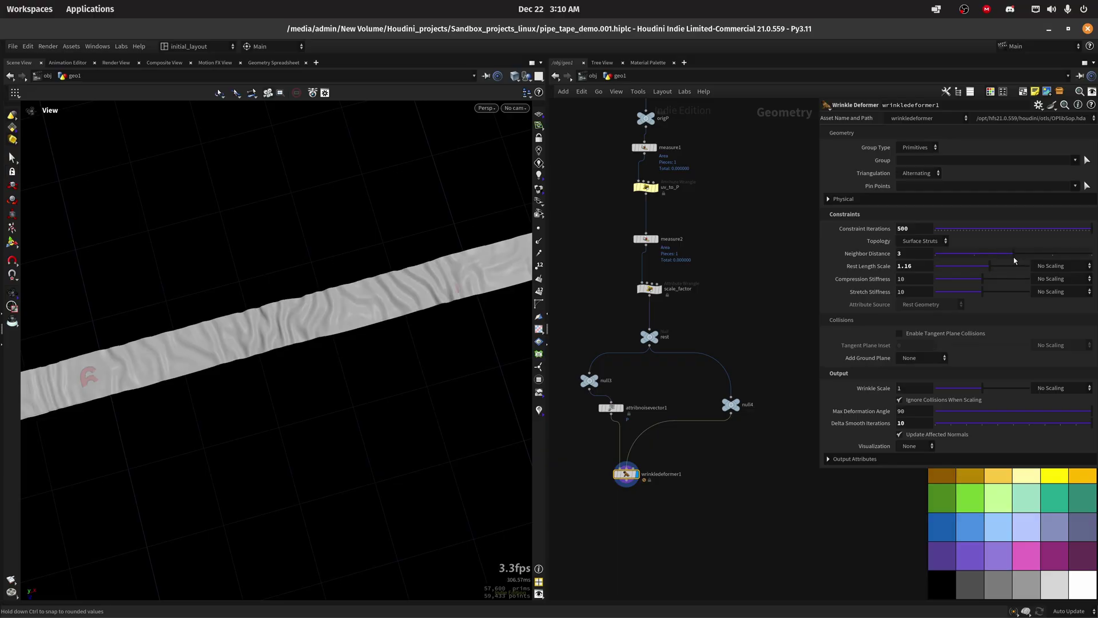
left_click(922, 241)
left_click(916, 262)
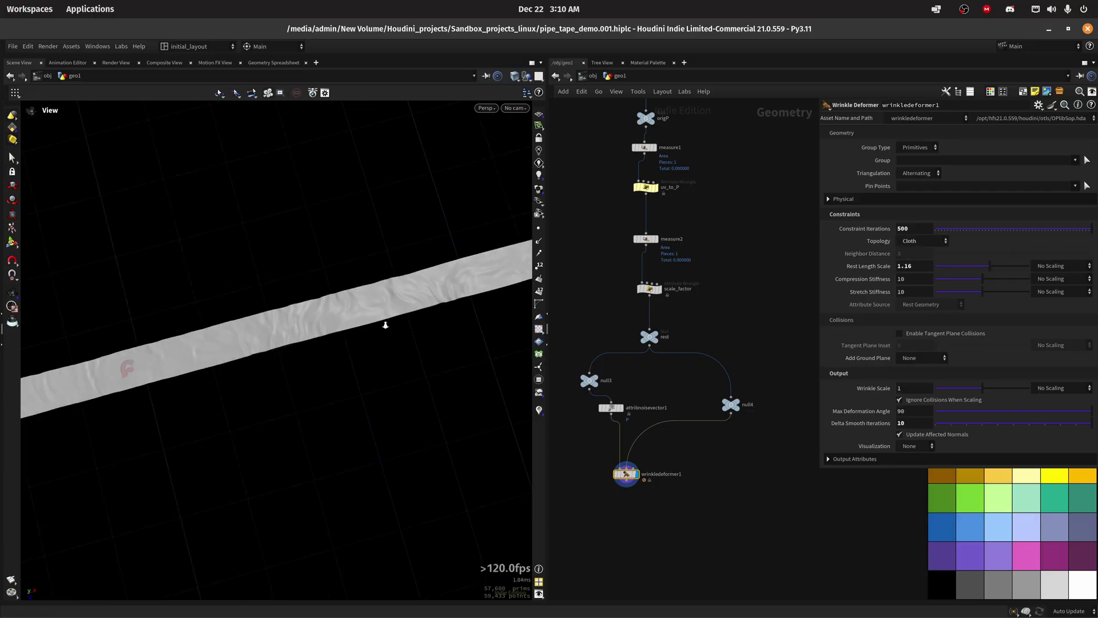
left_click_drag(328, 364, 406, 311)
key("ctrl+s")
scroll(704, 504, "down", 3)
key("ctrl+z")
left_click_drag(369, 337, 405, 361)
right_click_drag(247, 386, 500, 382)
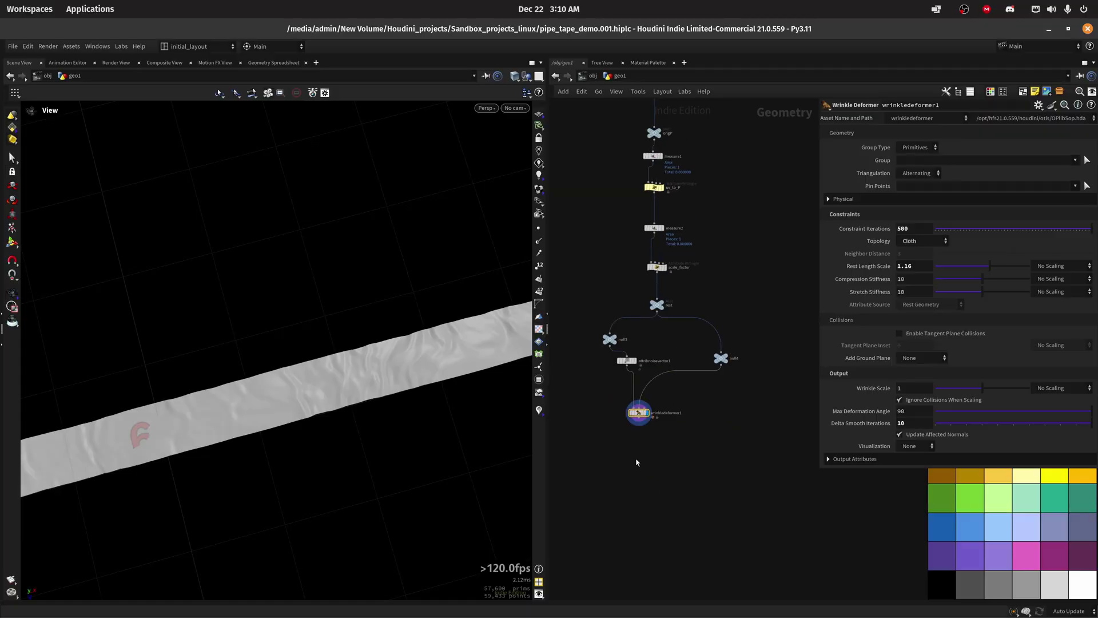
scroll(640, 475, "up", 3)
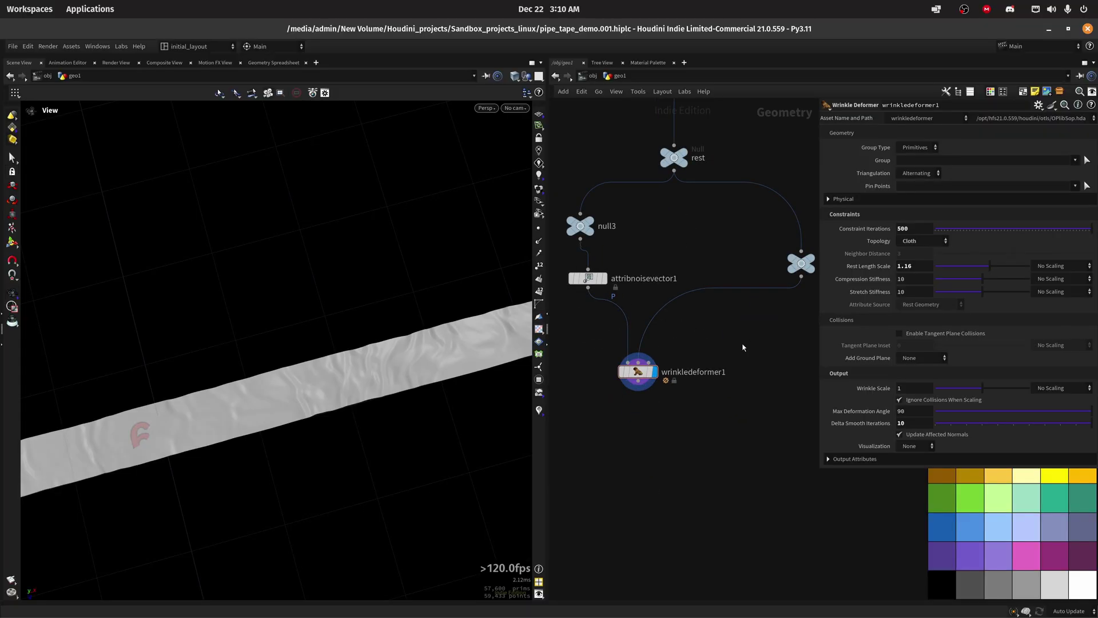
Create Object Merge nodes for origP and rest below the network.
scroll(743, 346, "down", 4)
left_click(633, 245)
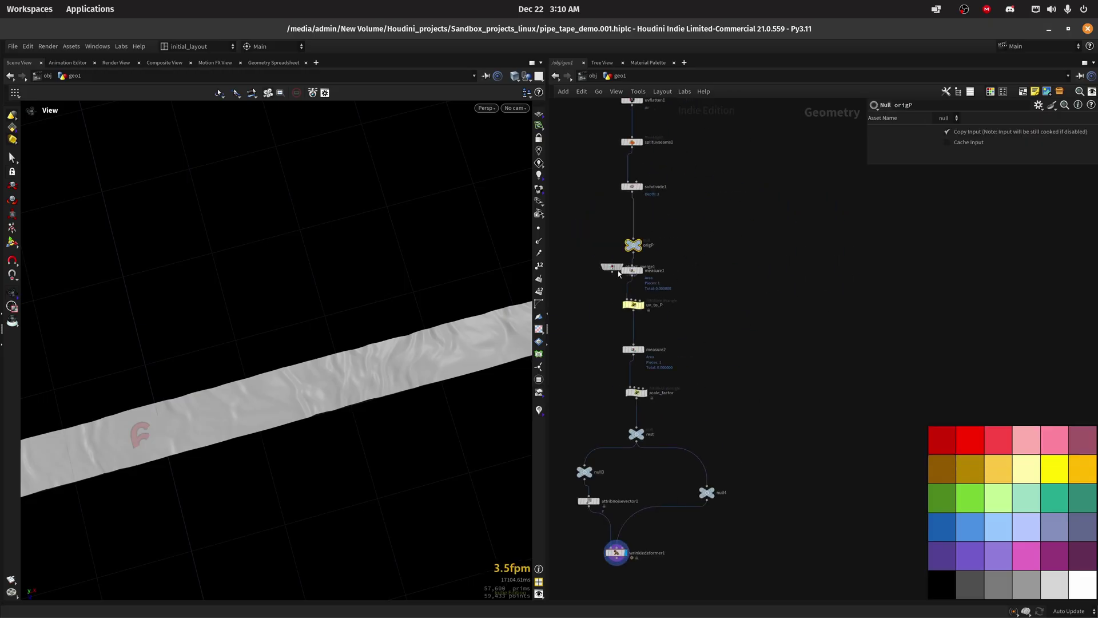
left_click_drag(658, 322, 813, 572)
left_click_drag(636, 434, 717, 542)
middle_click_drag(717, 541, 737, 480)
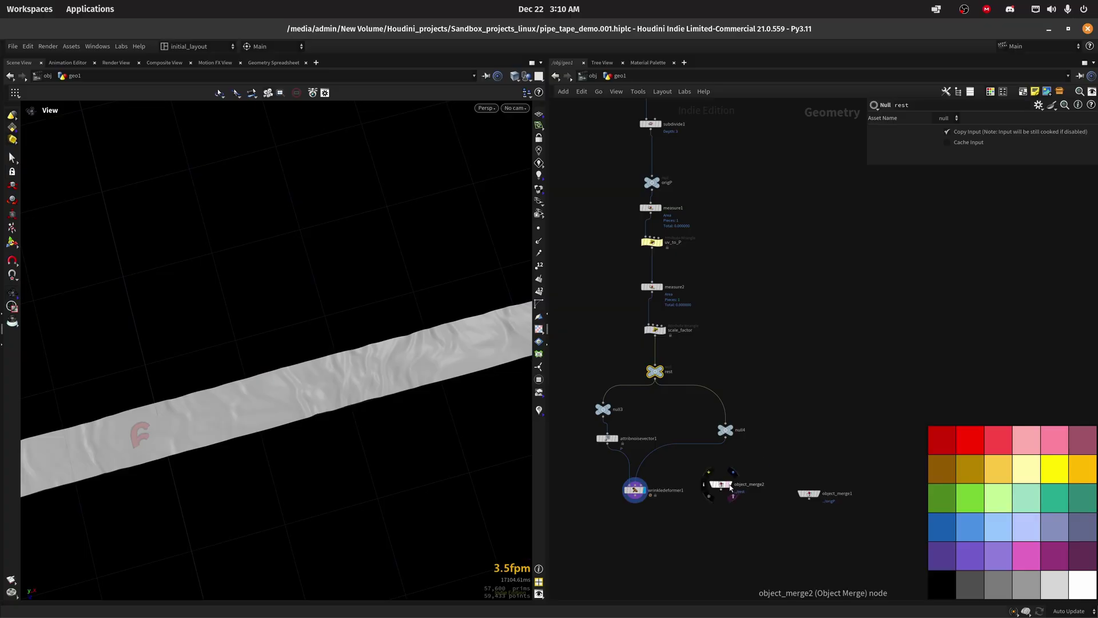
left_click(737, 479)
left_click(824, 481)
Delete the extra object_merge3 and stray pasted node, placing the two merges side by side.
left_click(721, 484)
left_click_drag(721, 484, 752, 508)
left_click(691, 506)
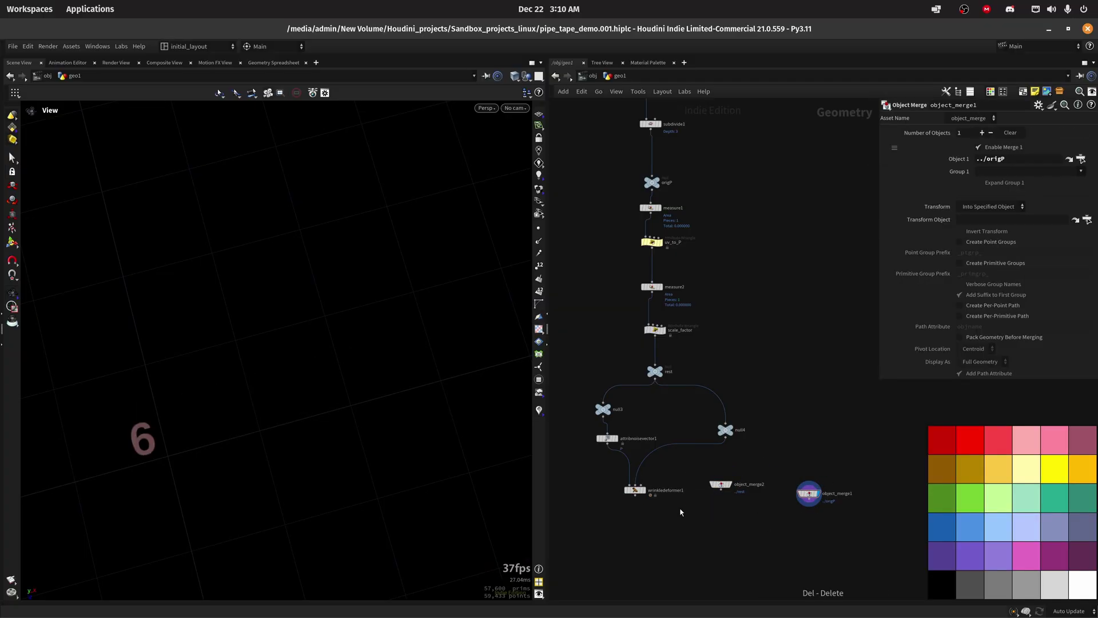
left_click(720, 484)
left_click(701, 507)
key("Delete")
left_click(656, 371)
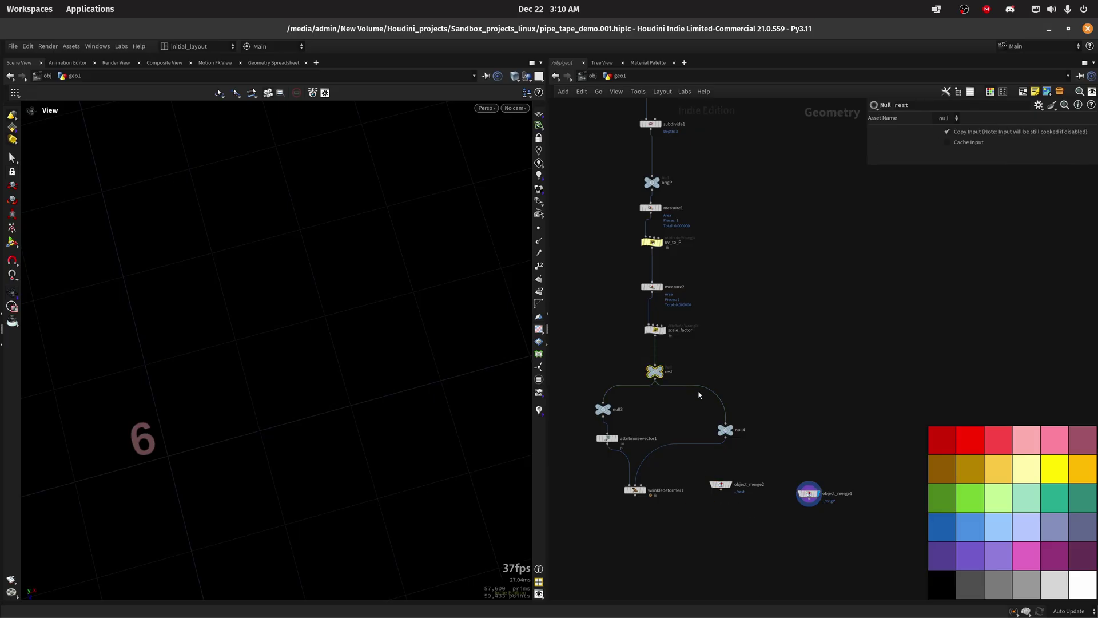
key("ctrl+v")
key("Delete")
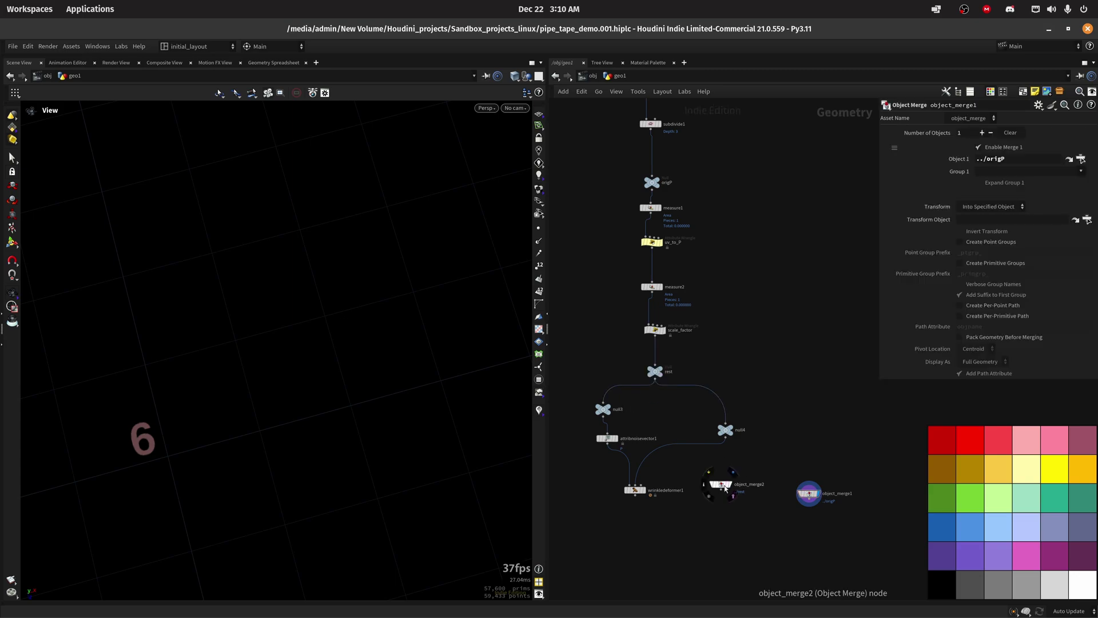
left_click_drag(728, 484, 716, 488)
left_click_drag(815, 497, 760, 500)
middle_click_drag(640, 564, 664, 514)
Create an Attribute Wrangle node with the attribwrangle search.
key("Tab")
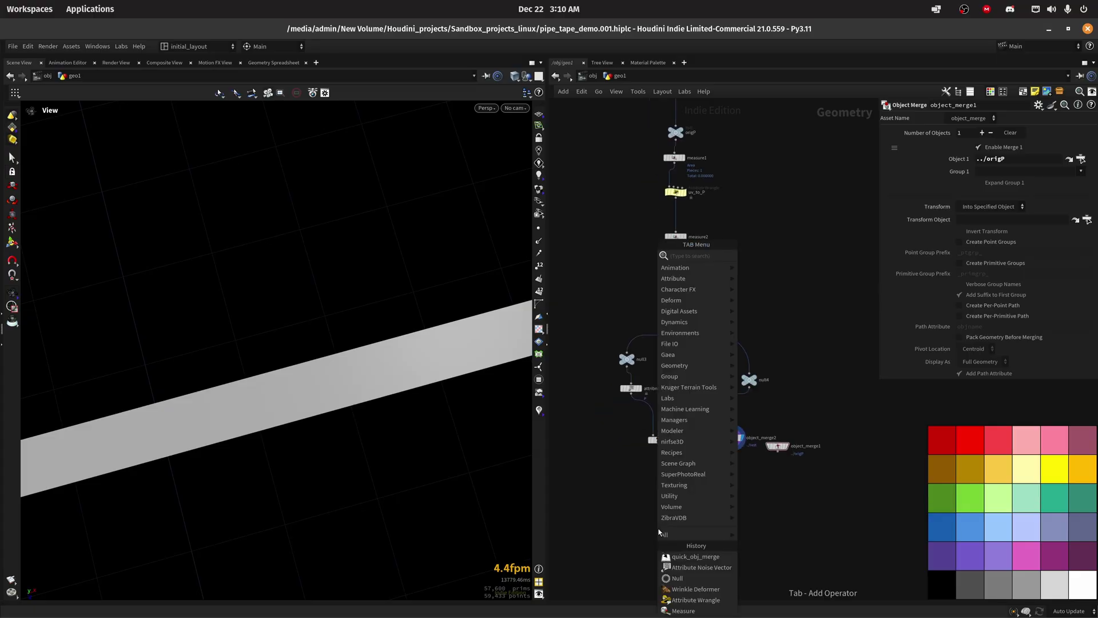
type("attribwrangle")
key("Return")
Place the new wrangle and rename it 'deform'.
left_click(659, 527)
double_click(686, 527)
type("def")
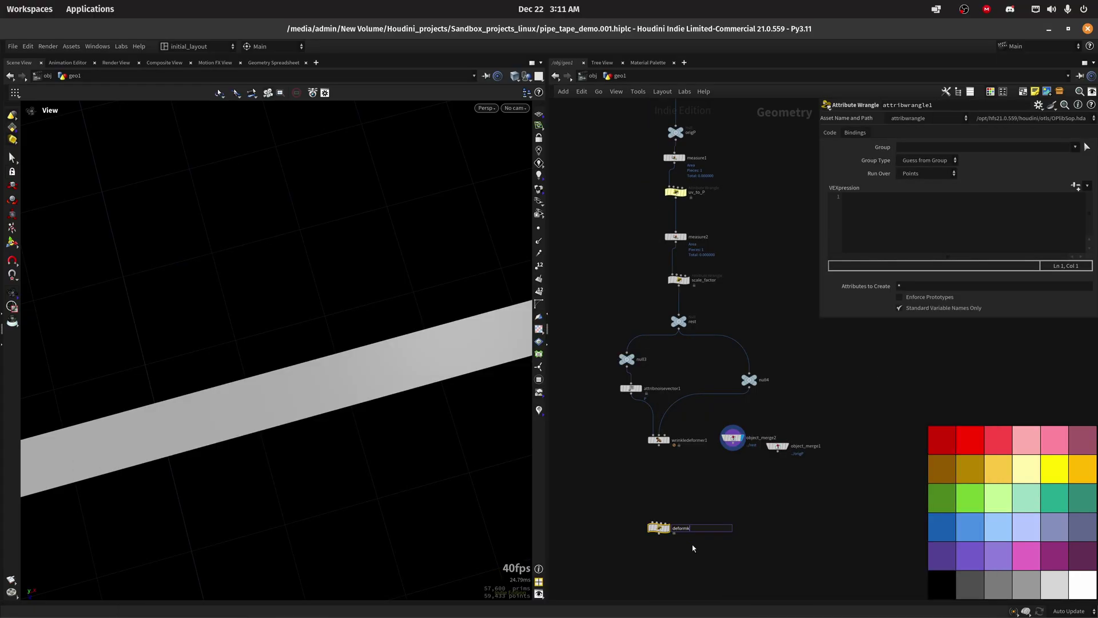
type("ormk")
key("BackSpace")
key("Return")
left_click(785, 445)
key("f")
left_click_drag(358, 402, 350, 346)
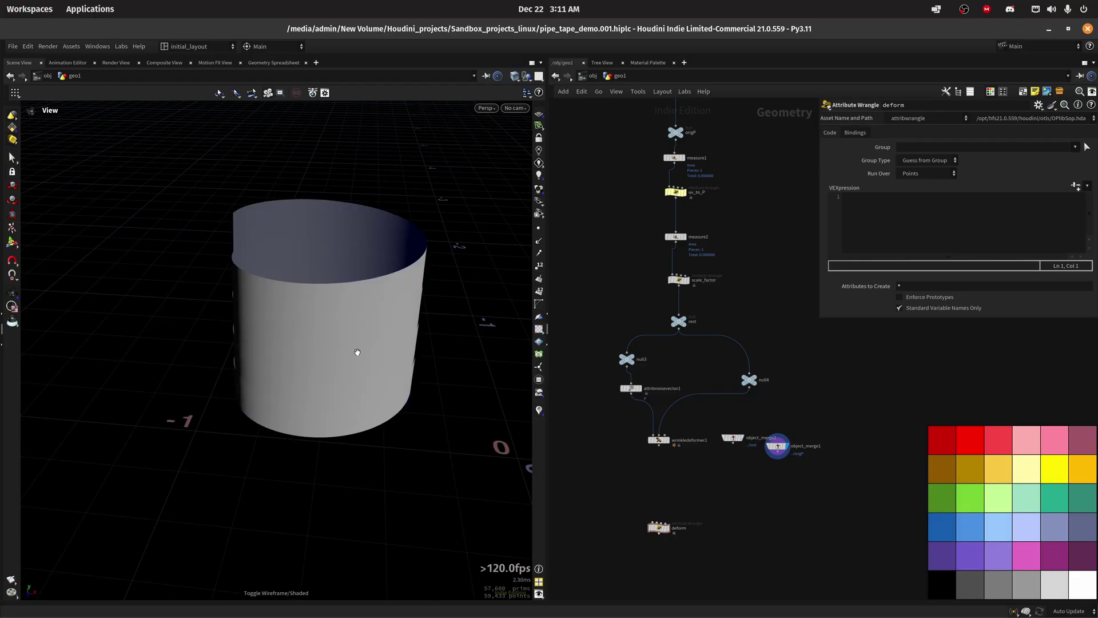
scroll(671, 484, "up", 5)
Wire wrinkledeformer1, the rest merge and the origP merge into deform, display it, and save.
left_click_drag(662, 579, 678, 522)
left_click_drag(660, 405, 817, 396)
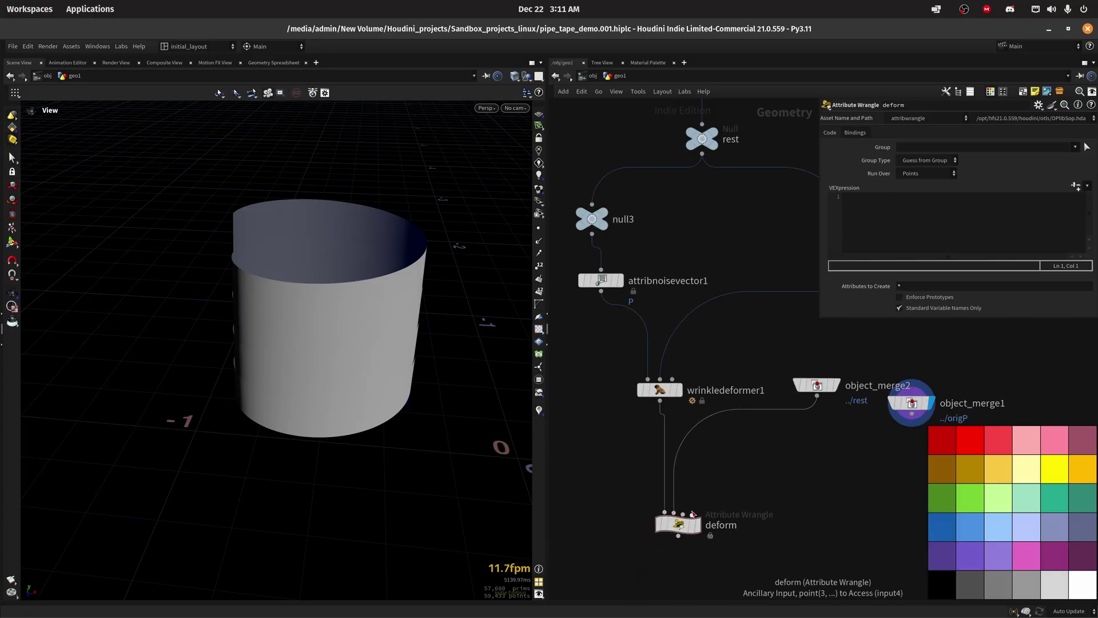
left_click(835, 385)
middle_click_drag(443, 390, 333, 475)
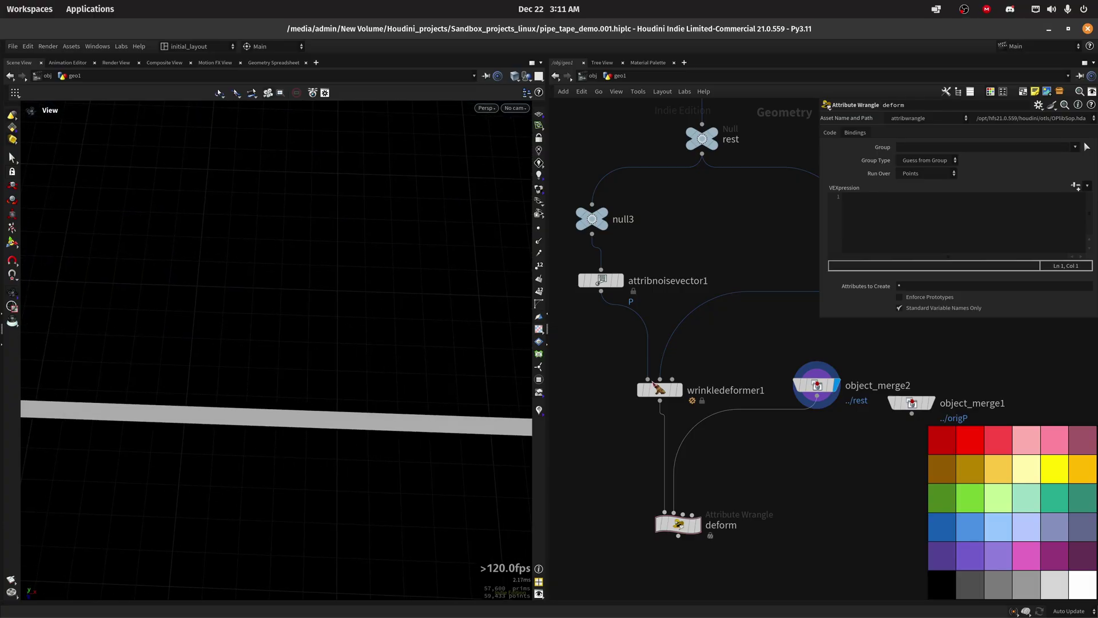
left_click_drag(912, 422, 683, 512)
middle_click_drag(931, 403, 967, 364)
left_click(772, 422)
left_click(736, 485)
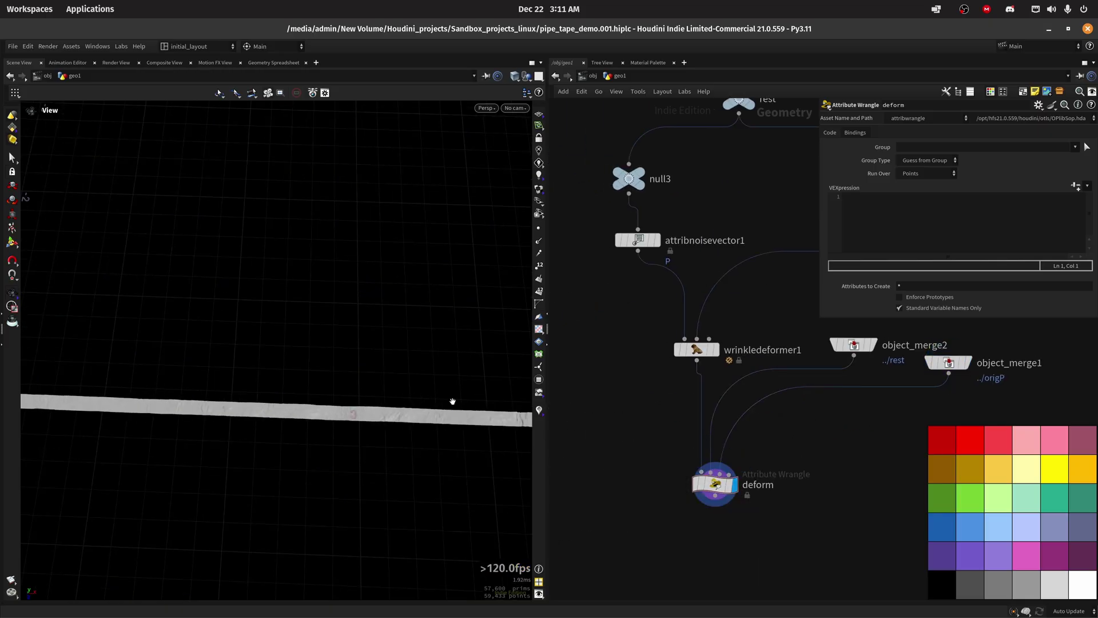
key("ctrl+s")
left_click(882, 224)
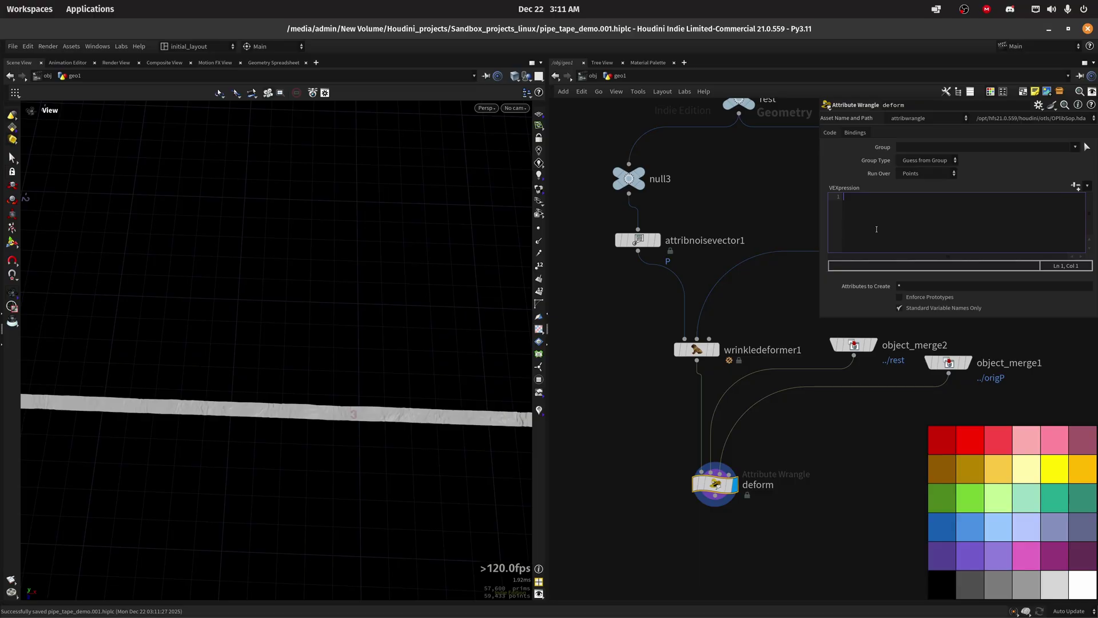
Declare int xprim and vector xuvw, then call xyzdist(1, v@P, xprim, xuvw) in the deform wrangle.
type("nt xprim")
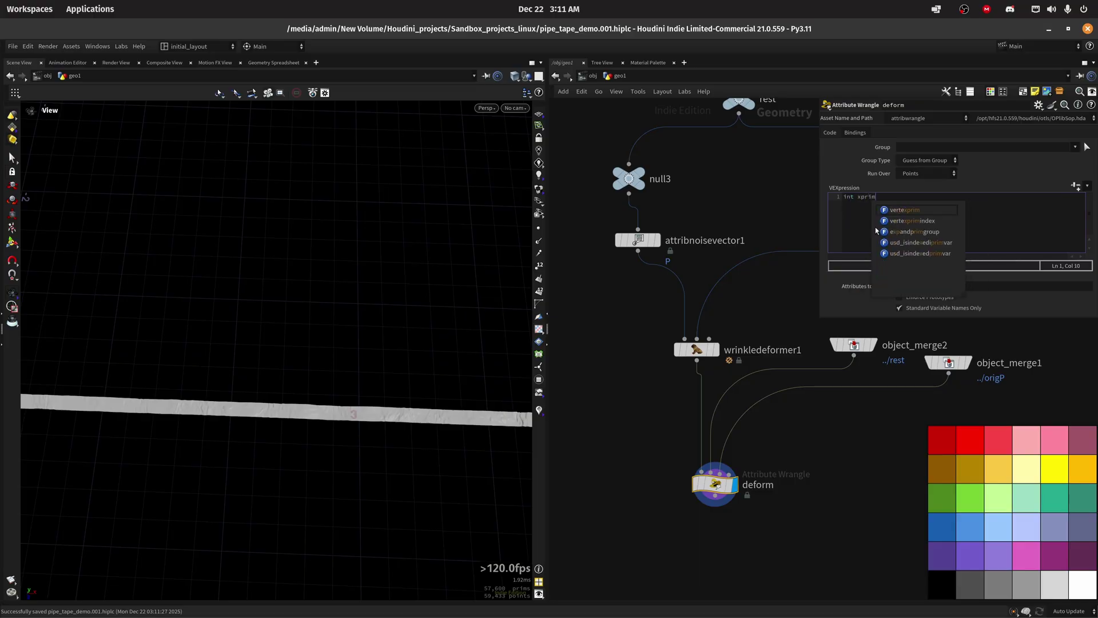
type("; ")
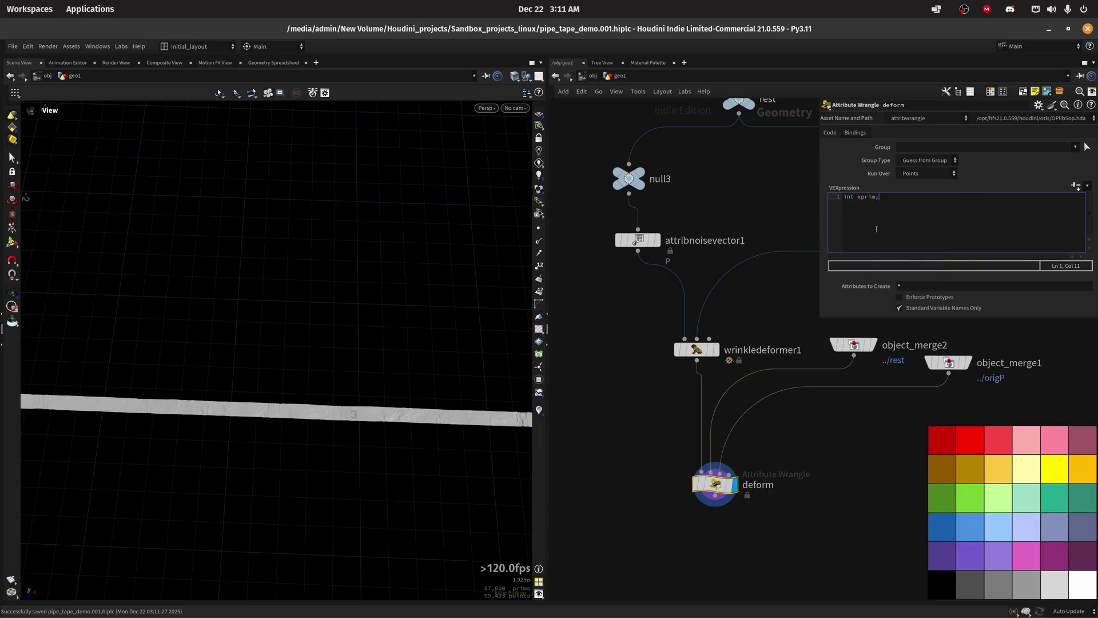
type("vector xuvw")
type(";")
key("Return")
type("xyz")
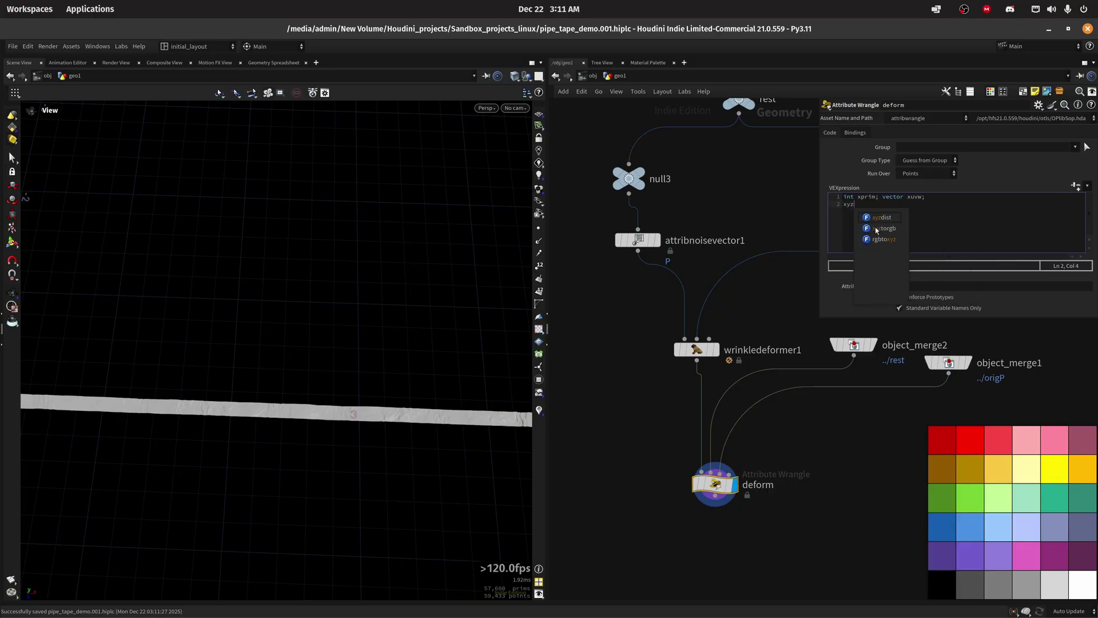
key("Return")
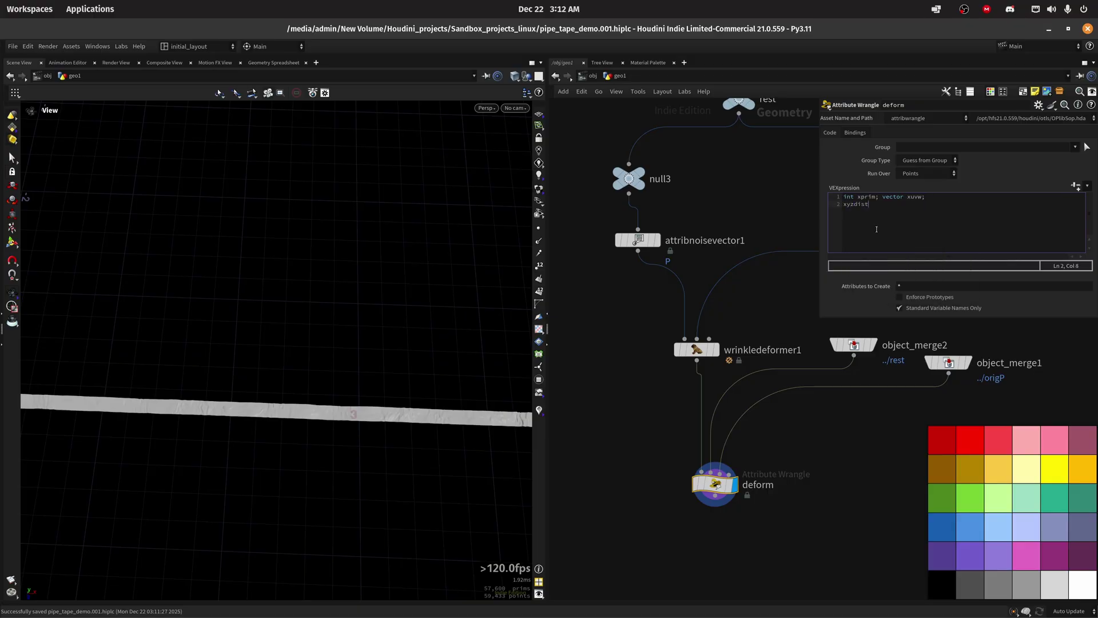
type("(1, v@P, xprim, xuvw);")
left_click(740, 252)
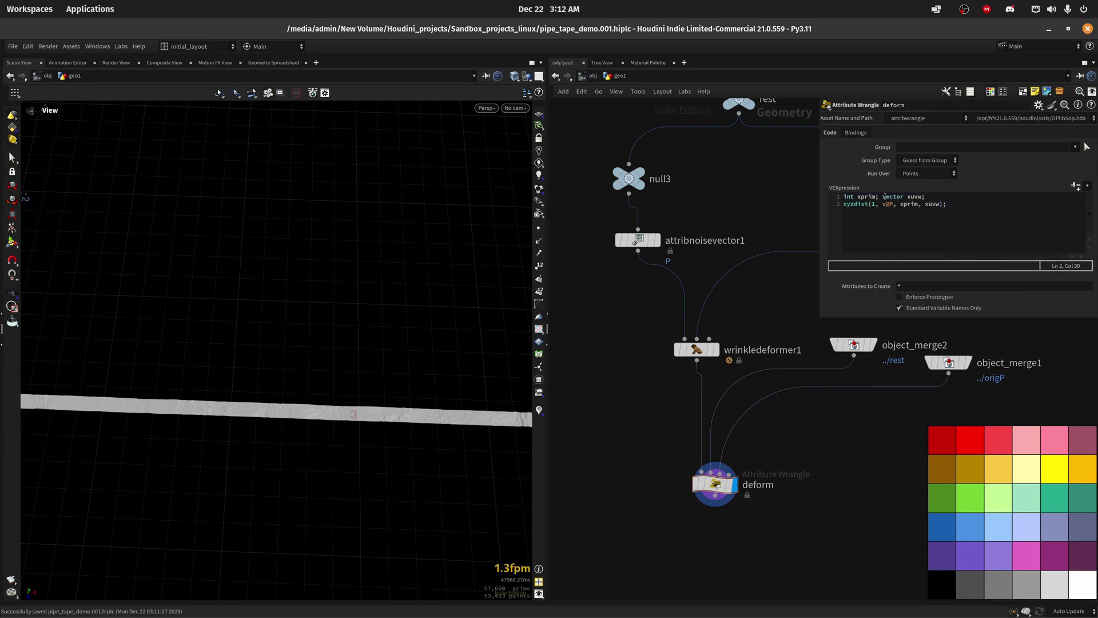
Add a line computing vector pos with primuv from the origP input using xprim and xuvw.
left_click(960, 207)
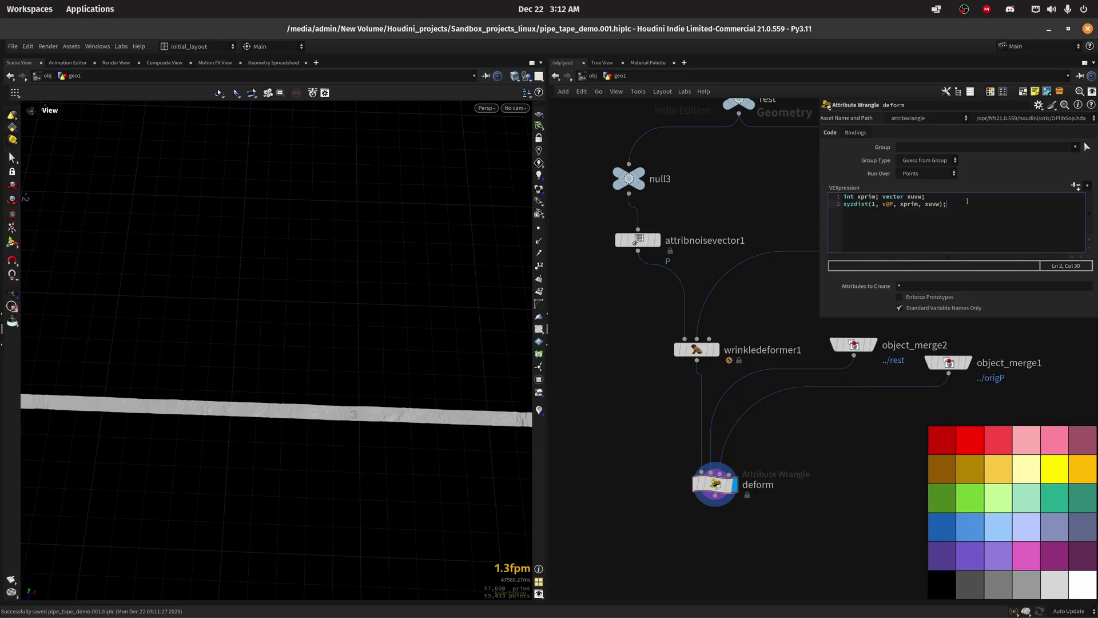
key("Return")
type("vector pos ")
type("= primuv()")
type("rim,")
type(" xuvw")
type("pos;")
type("ww")
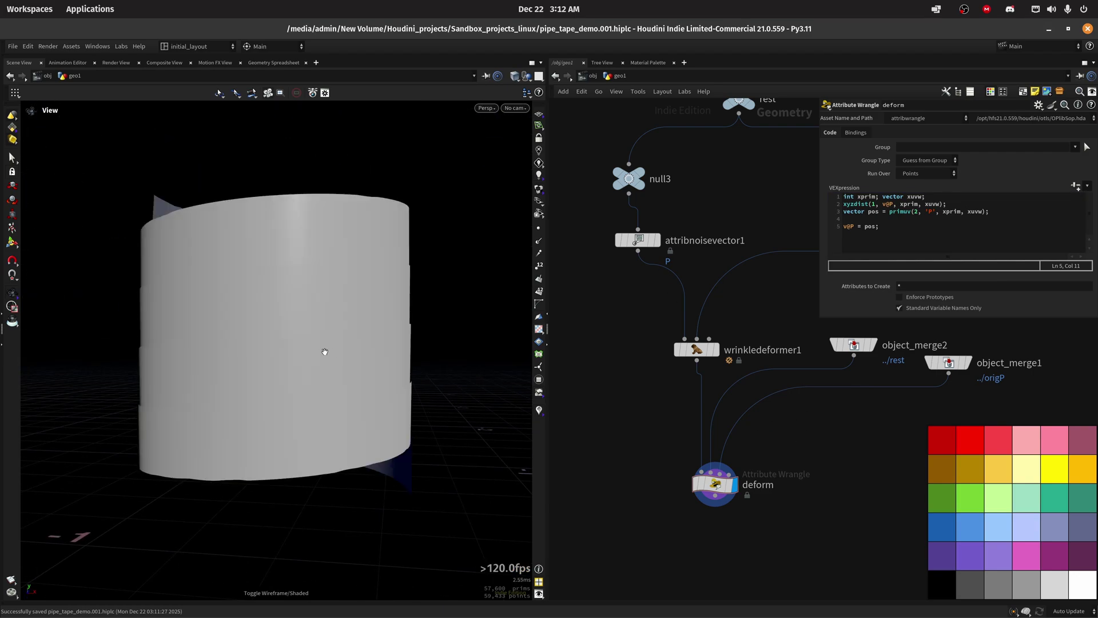
Add a Labs Soften Normals node fed by deform and display it with wireframe overlay.
middle_click_drag(727, 588, 675, 448)
key("Tab")
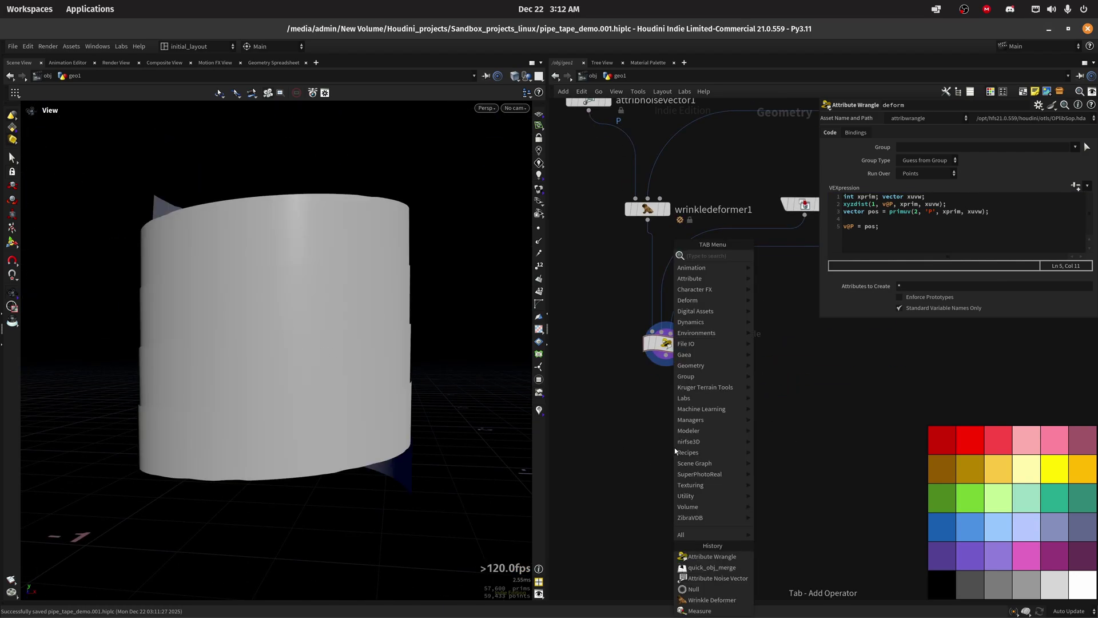
type("sof")
key("Down")
key("Down")
key("Return")
left_click(675, 447)
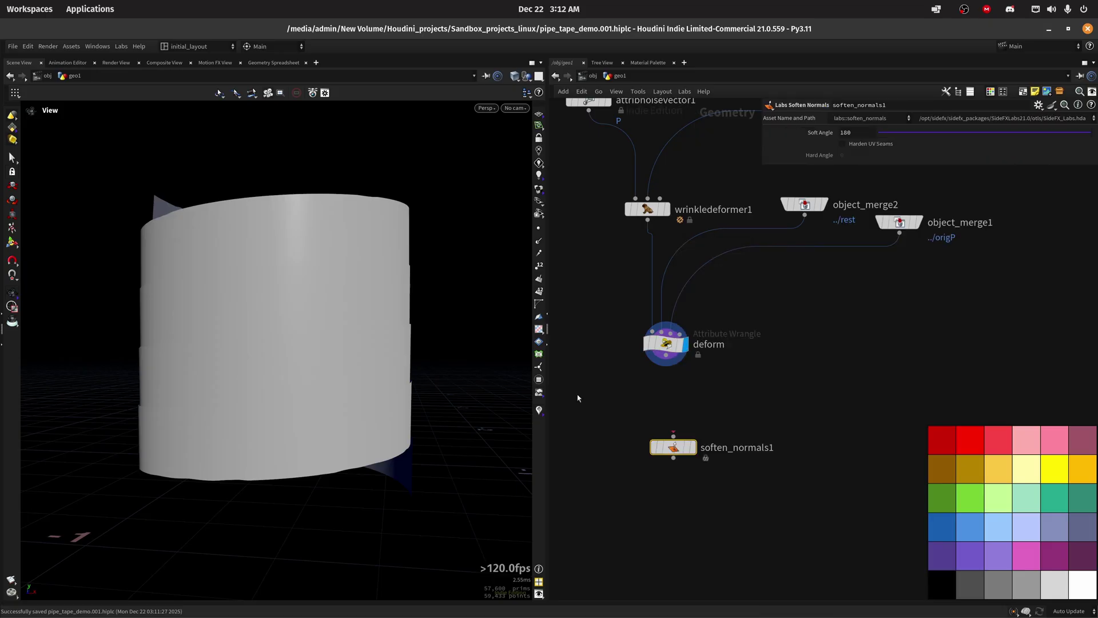
left_click_drag(667, 362, 673, 438)
left_click(693, 448)
mouse_move(347, 346)
left_mouse_down("alt")
mouse_move(260, 322)
mouse_move(302, 320)
mouse_move(348, 289)
mouse_move(202, 300)
mouse_move(312, 297)
mouse_move(286, 333)
mouse_move(358, 349)
mouse_move(319, 299)
mouse_move(321, 326)
mouse_move(290, 385)
mouse_move(270, 380)
mouse_move(331, 306)
mouse_move(581, 318)
left_mouse_up("alt")
key("shift+w")
Rearrange object_merge1, object_merge2, deform and soften_normals1 lower in the network.
left_click(666, 209)
key("f")
scroll(707, 334, "down", 3)
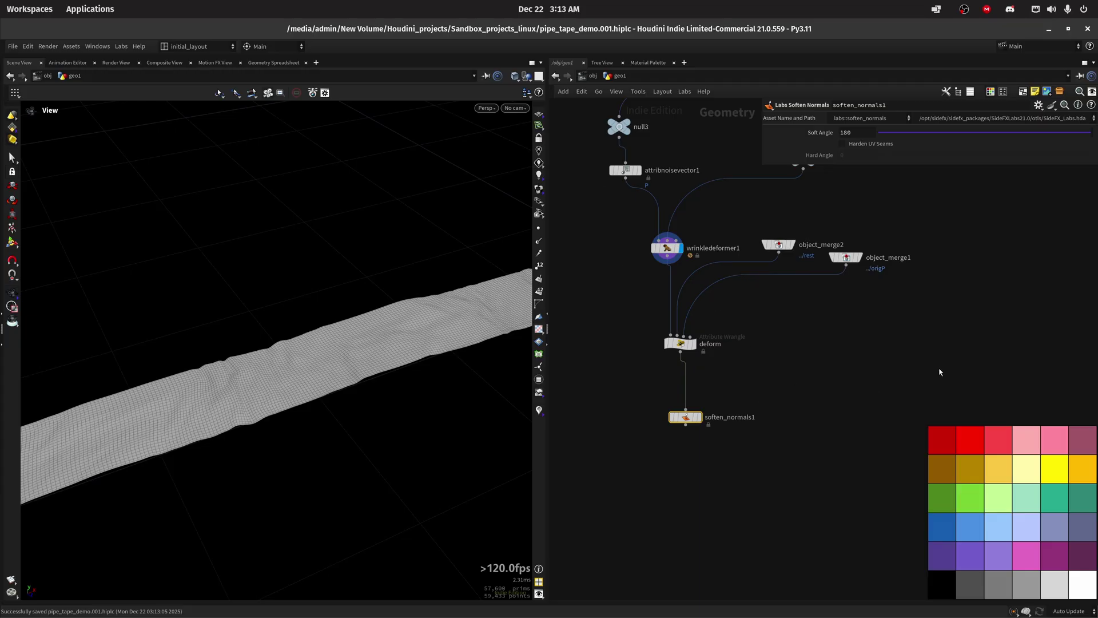
left_click_drag(944, 376, 693, 219)
left_click_drag(681, 344, 691, 380)
left_click_drag(697, 421, 693, 513)
middle_click_drag(651, 330, 634, 378)
Add attribwrangle1, colouring deform teal and the new wrangle light pink.
key("Tab")
type("attwr")
key("Return")
left_click(634, 378)
left_click(671, 432)
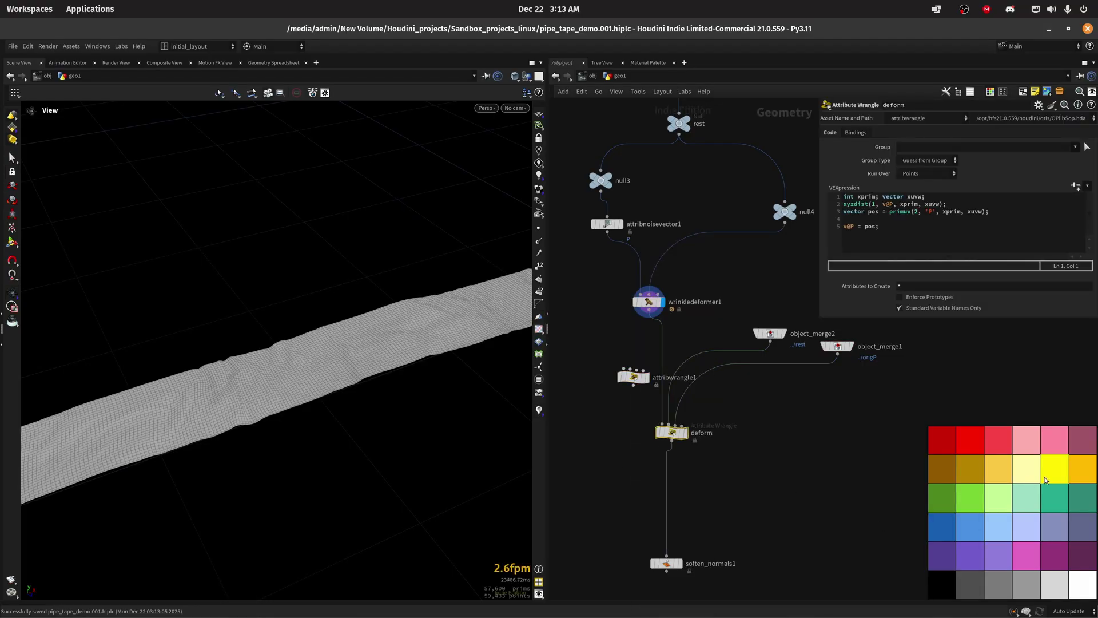
left_click(1055, 497)
key("Left")
left_click(1023, 451)
Insert attribwrangle1 between wrinkledeformer1 and deform, feeding null3 into its second input.
left_click_drag(634, 377, 672, 346)
left_click(668, 338)
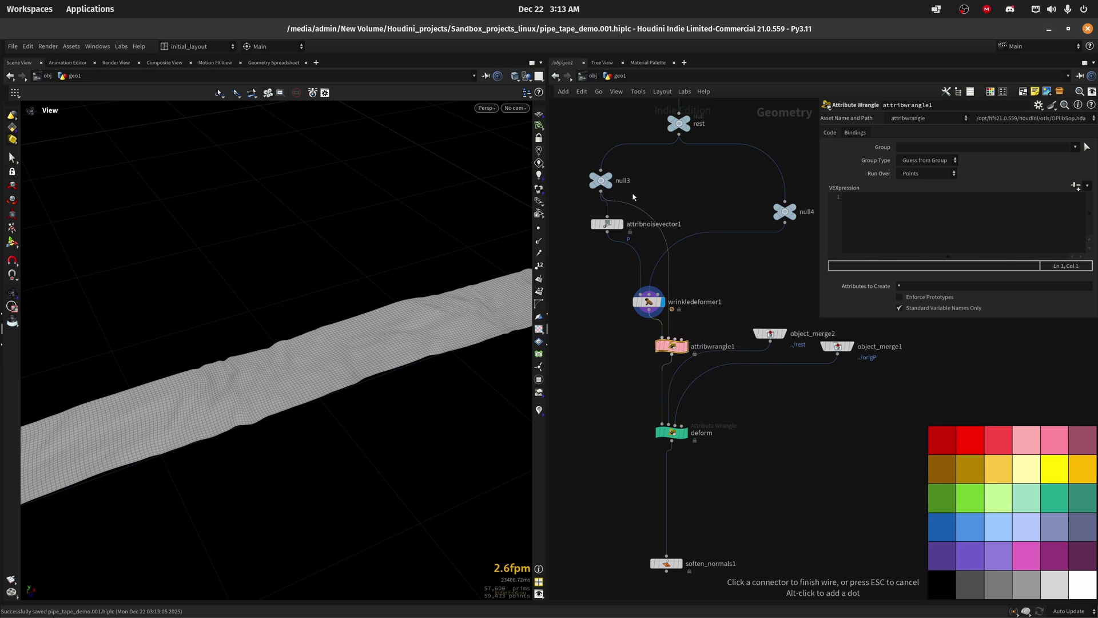
left_click(601, 191)
left_click_drag(601, 181, 630, 173)
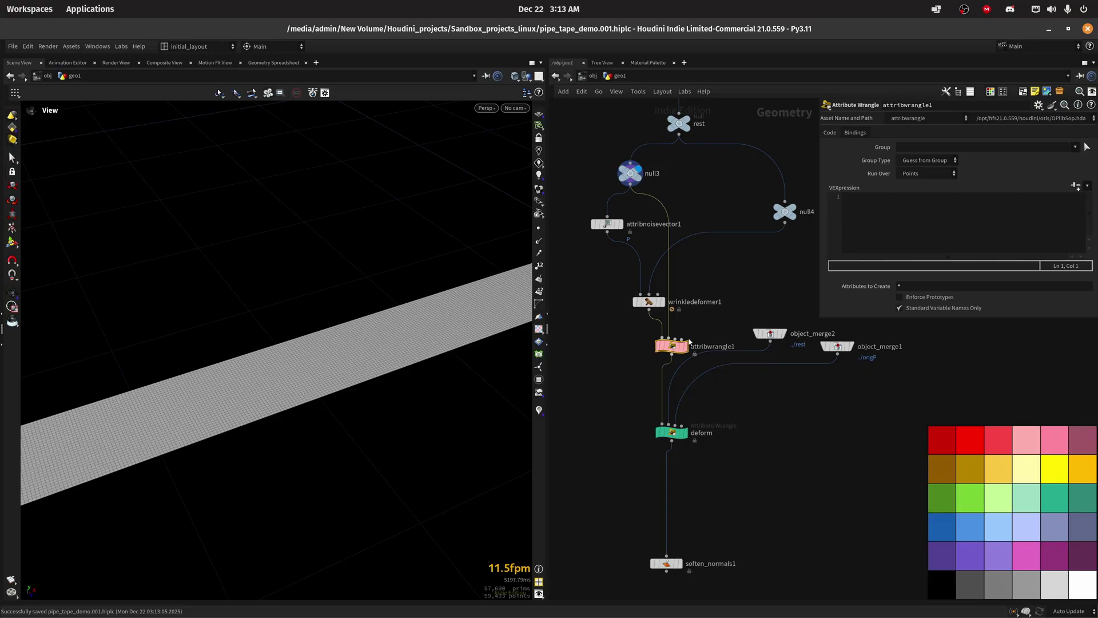
left_click_drag(383, 356, 424, 343)
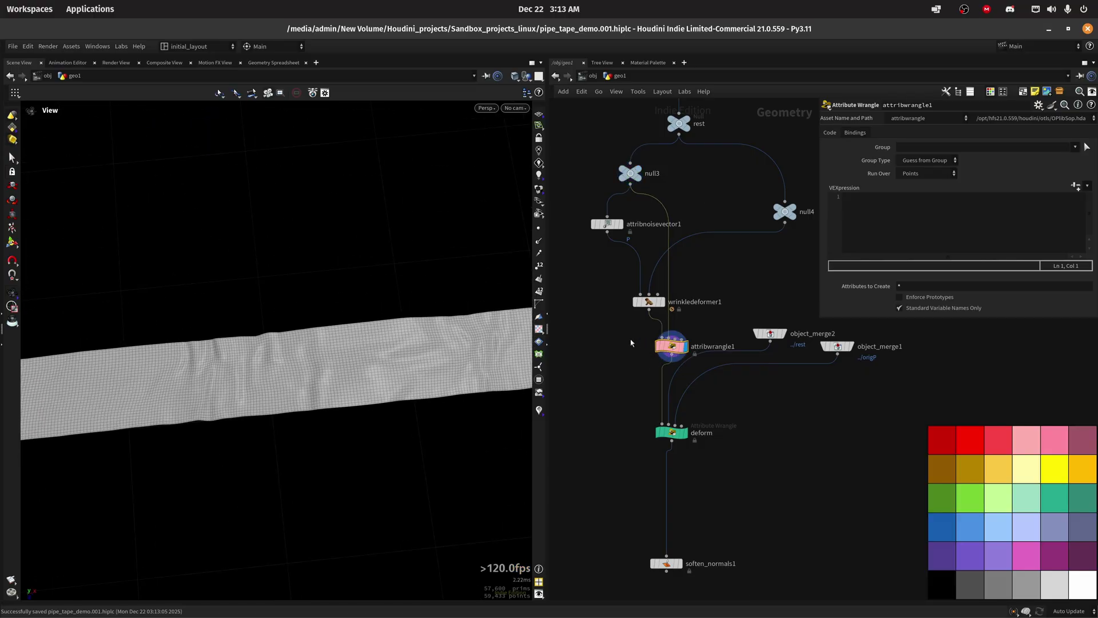
Write v@disp = v@P-v@opinput1_P in attribwrangle1 and inspect its attributes.
left_click(899, 238)
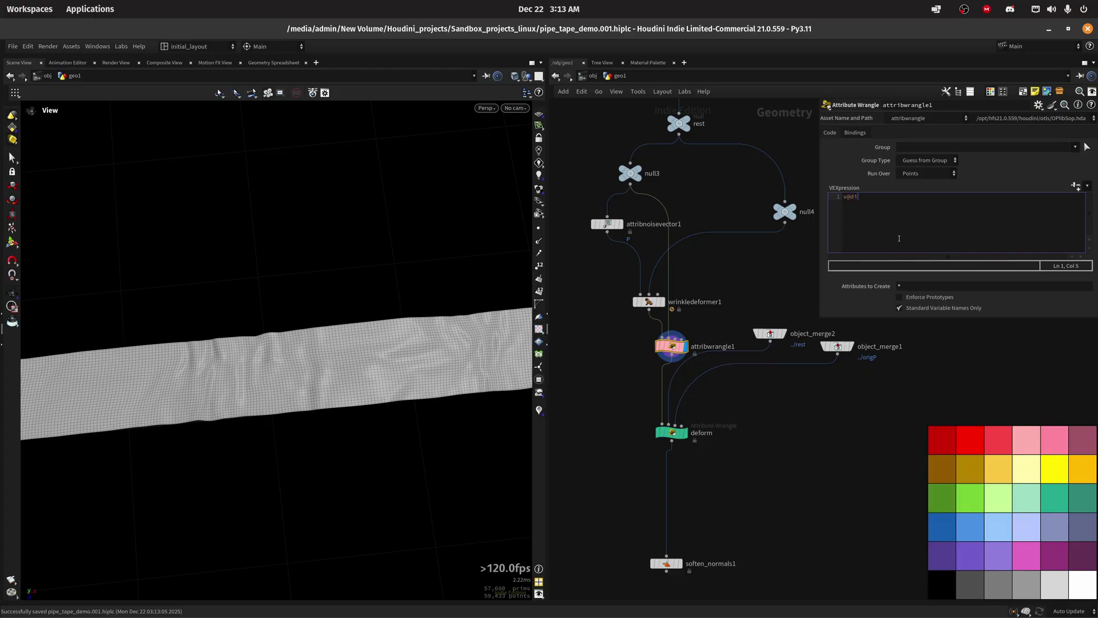
type("v@disp = v@P-v@opinput1_P;")
middle_click(664, 346)
Toggle the disp attribute visualiser to inspect the wrinkle offsets on the flat strip.
left_click(406, 340)
left_click_drag(277, 358, 229, 446, "alt")
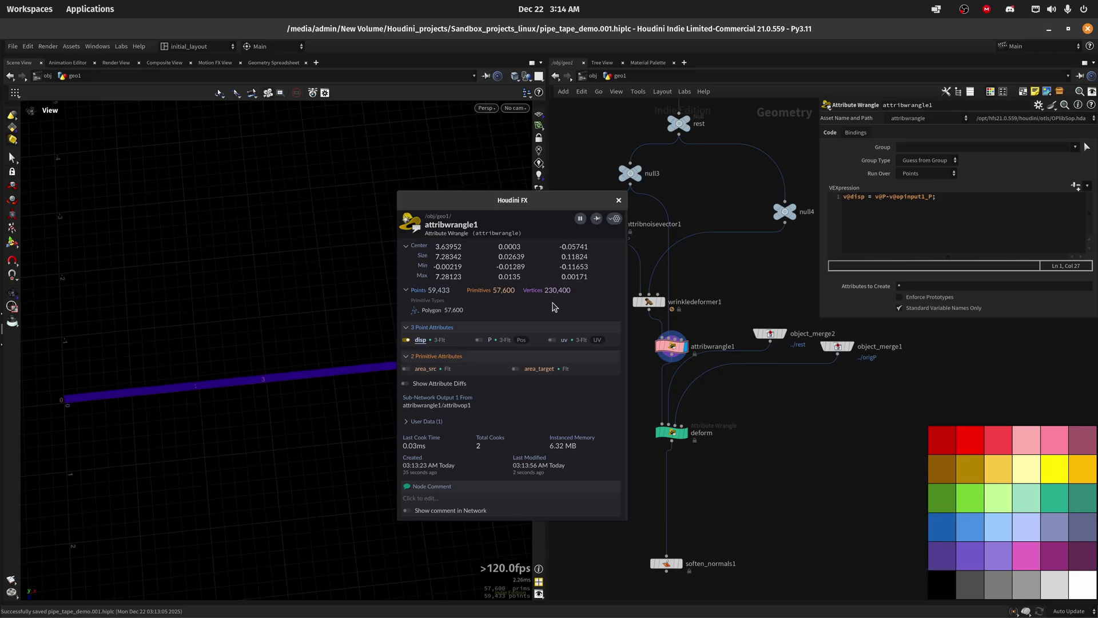
left_click(406, 341)
left_click_drag(505, 294, 371, 372, "alt")
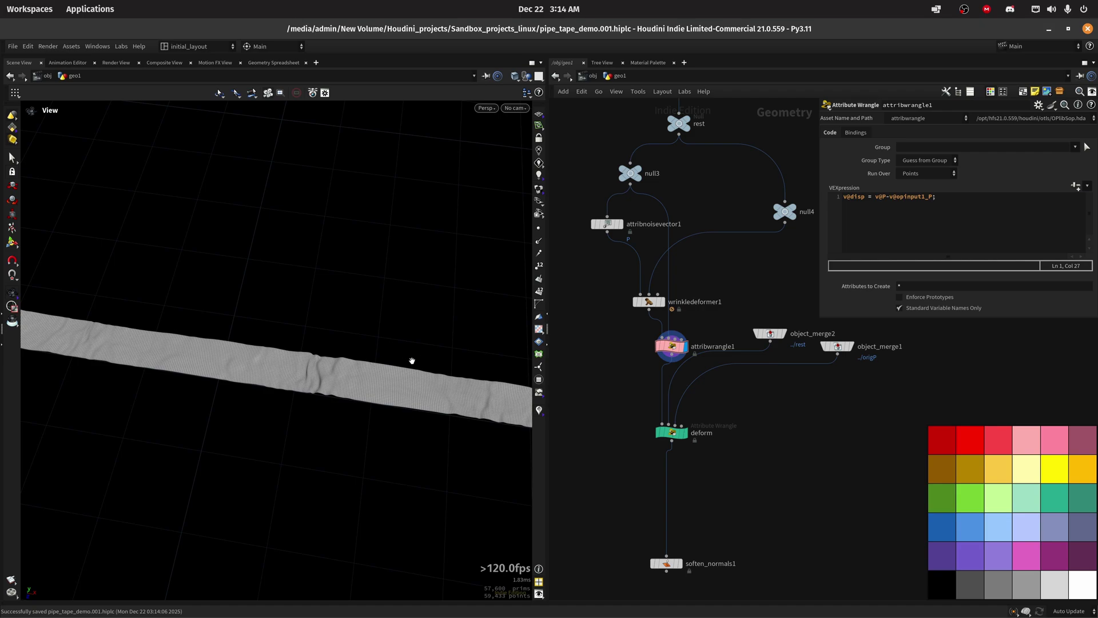
Compare deform's wrapped tape cylinder with attribwrangle1's flat strip, ending with deform displayed.
middle_click_drag(722, 426, 733, 406)
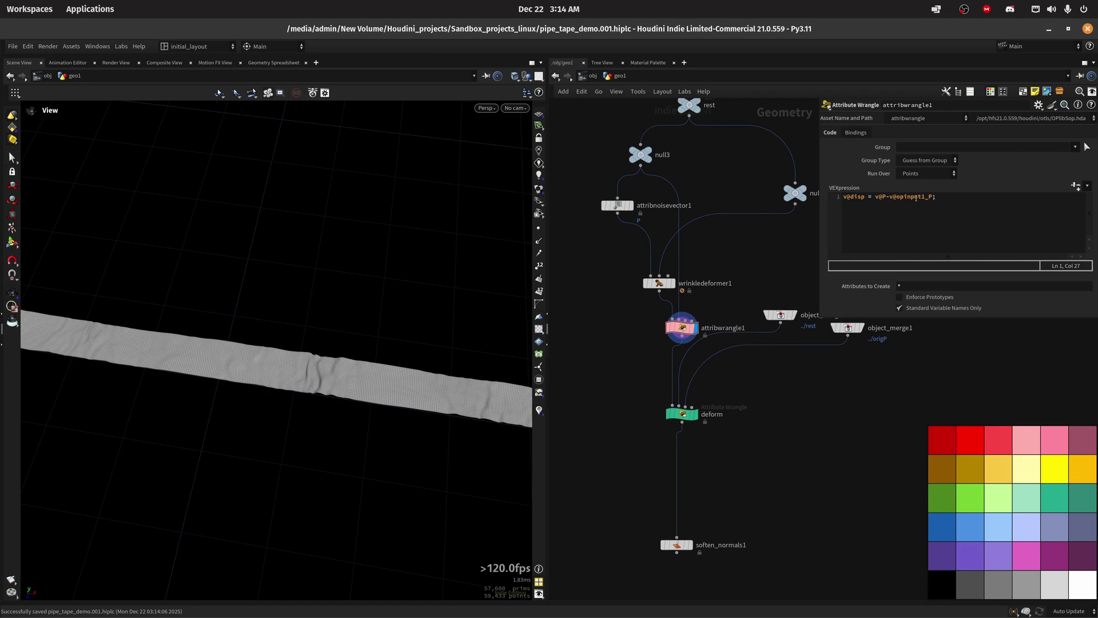
left_click(694, 414)
key("f")
left_click_drag(321, 359, 341, 337, "alt")
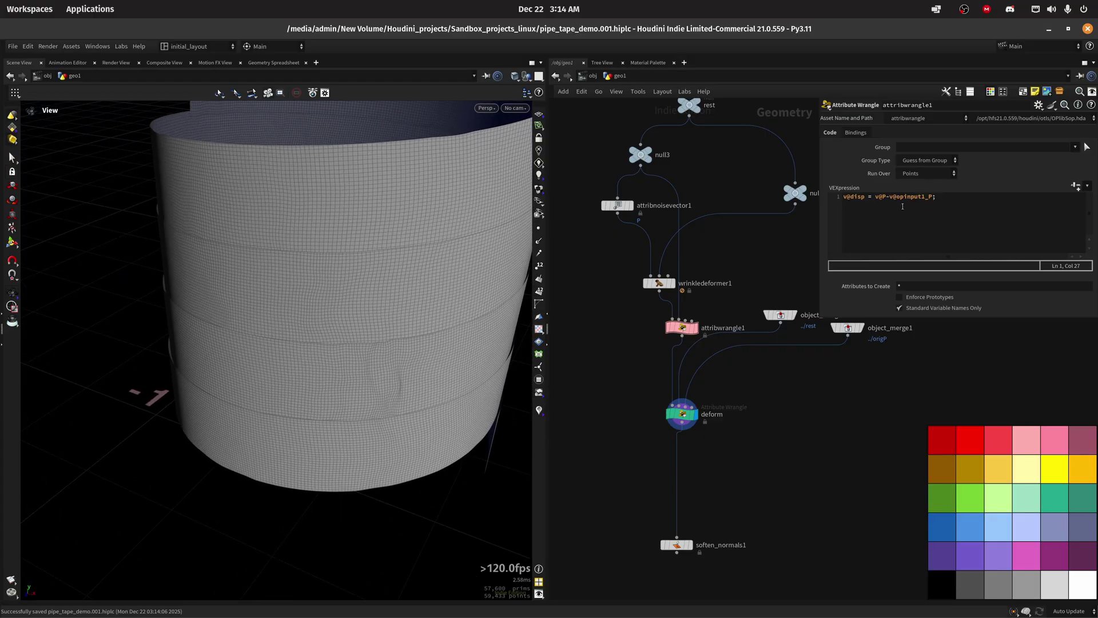
left_click(695, 327)
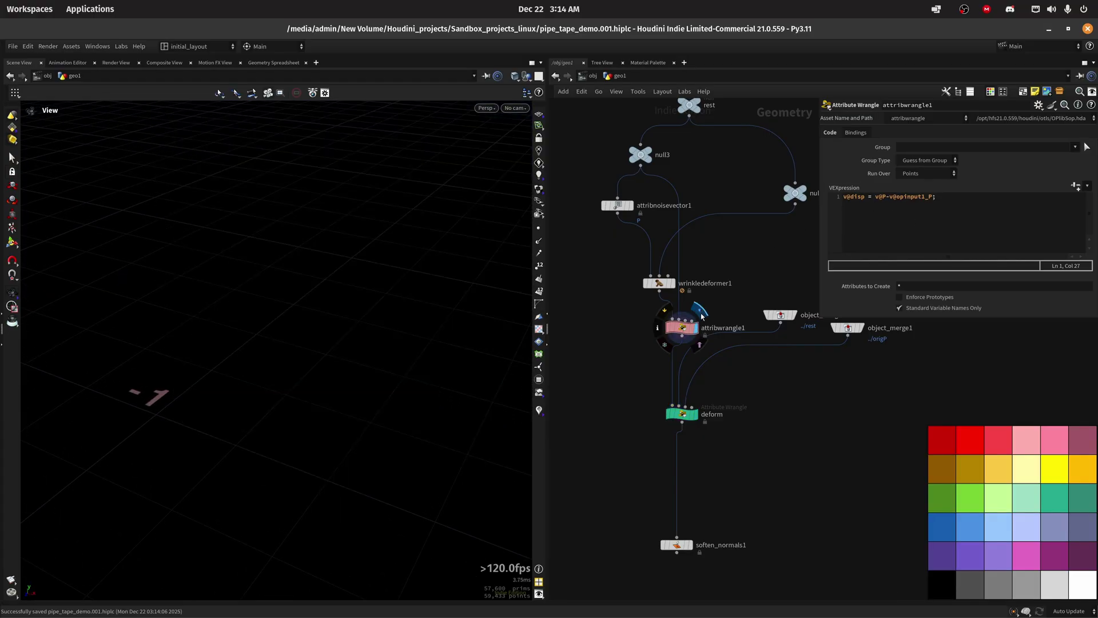
key("f")
left_click_drag(355, 344, 320, 369, "alt")
left_click(702, 397)
key("f")
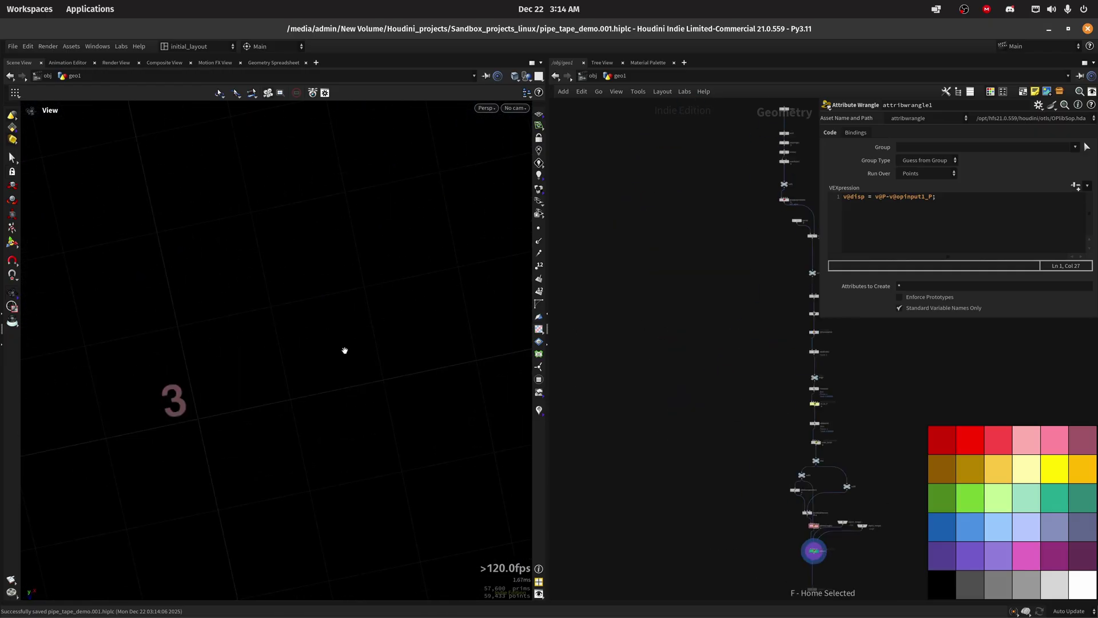
key("f")
scroll(670, 407, "up", 8)
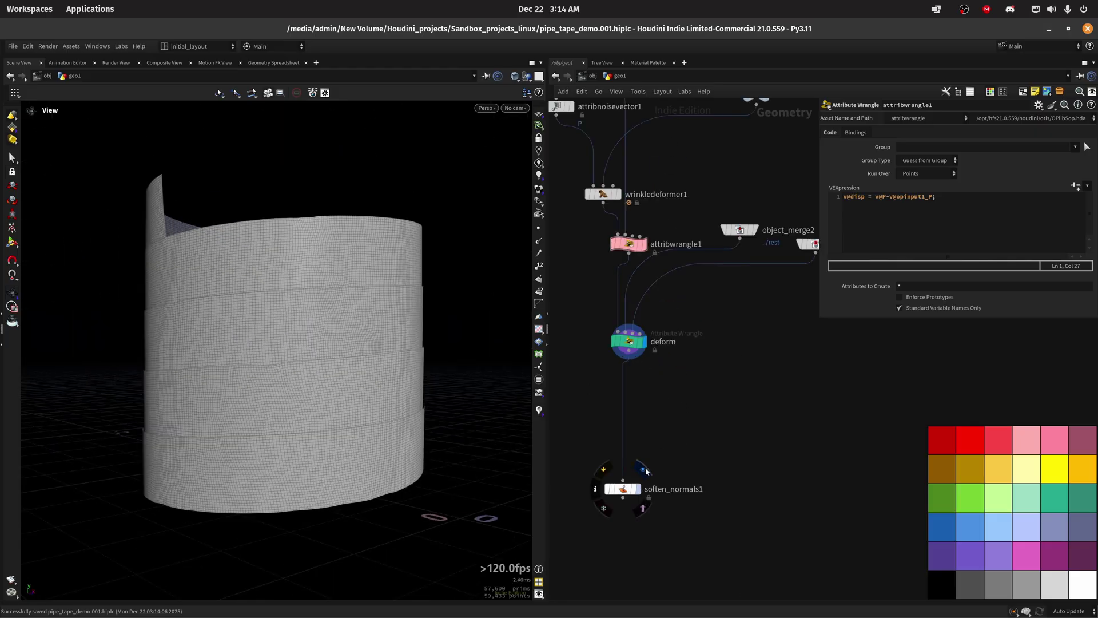
Duplicate the primuv line in deform's VEX so it also reads N from input 2.
left_click(1000, 216)
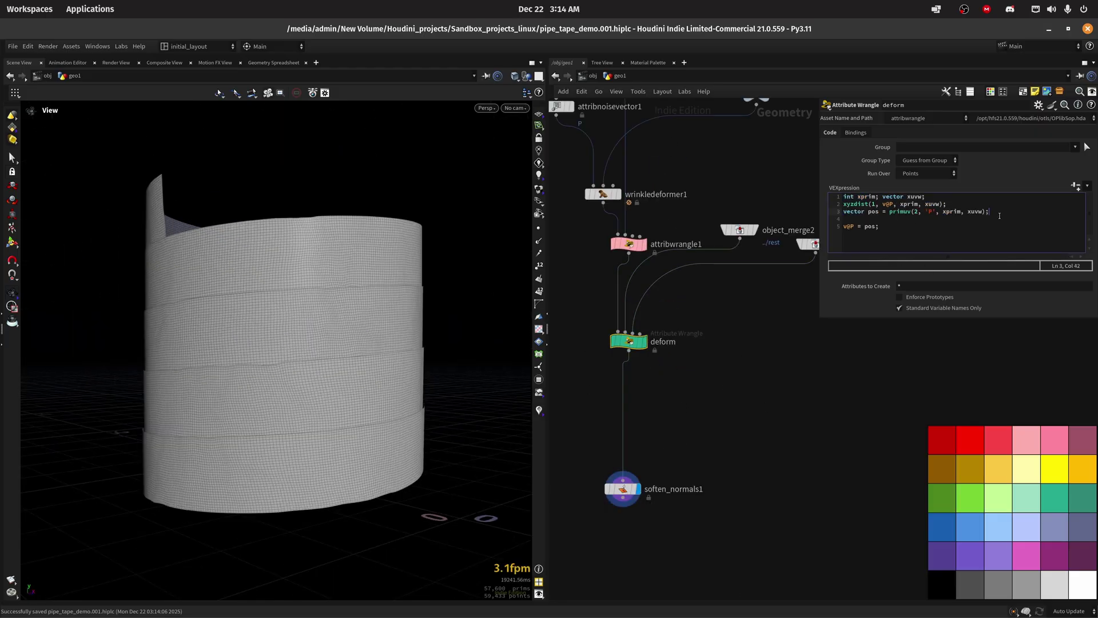
key("shift+Home")
key("ctrl+c")
key("End")
key("Return")
key("ctrl+v")
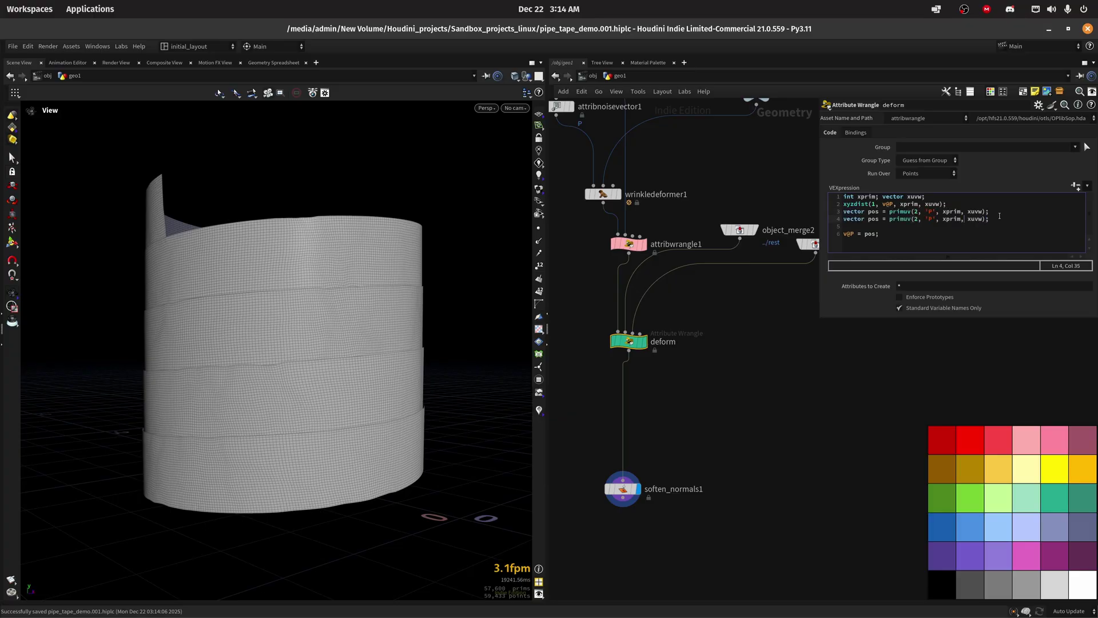
type("N")
left_click(870, 234)
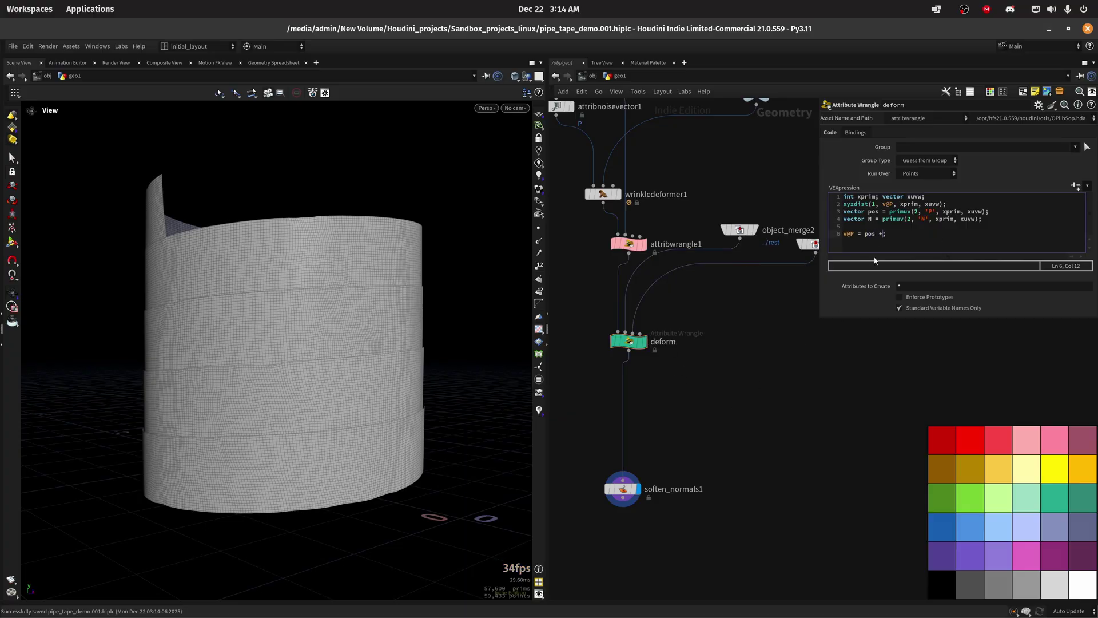
type("N * v@disp.y")
left_click_drag(320, 320, 182, 334)
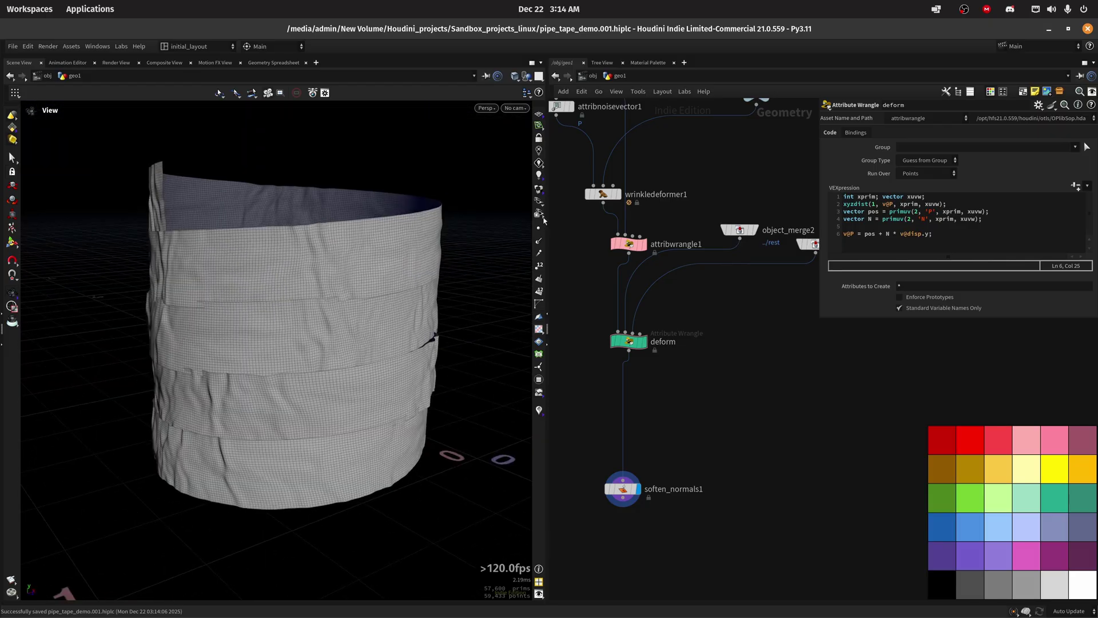
key("w")
mouse_move(495, 196)
left_mouse_down()
mouse_move(338, 350)
mouse_move(321, 348)
mouse_move(360, 316)
mouse_move(466, 361)
mouse_move(238, 307)
mouse_move(282, 313)
left_mouse_up()
key("w")
key("shift+w")
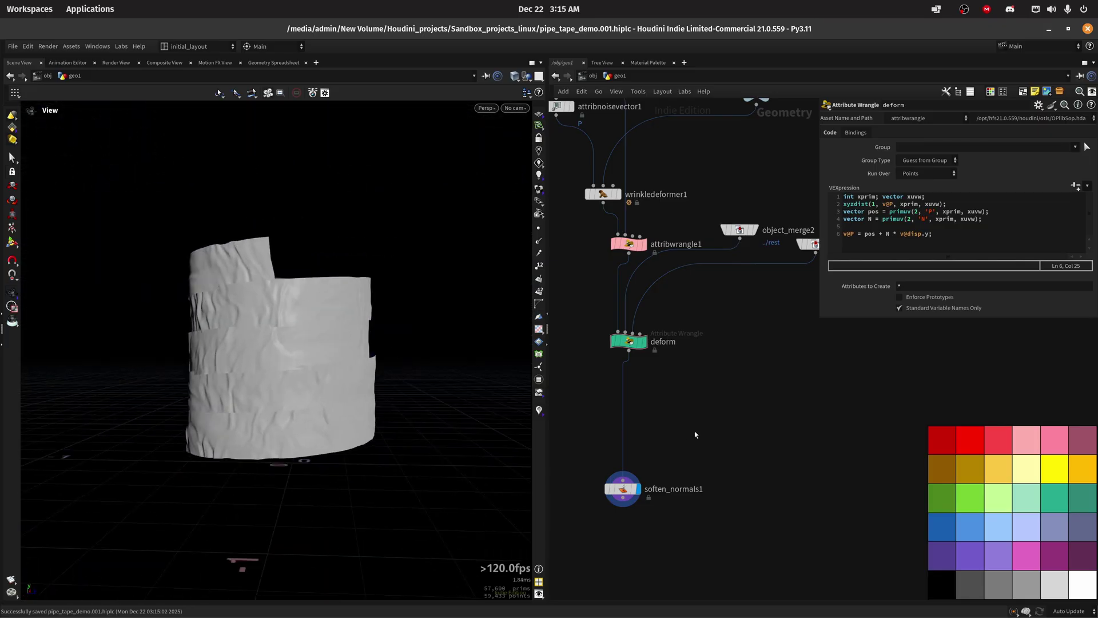
Display null1 to show the full U-shaped pipe with its tape band.
scroll(699, 428, "down", 5)
scroll(583, 348, "up", 4)
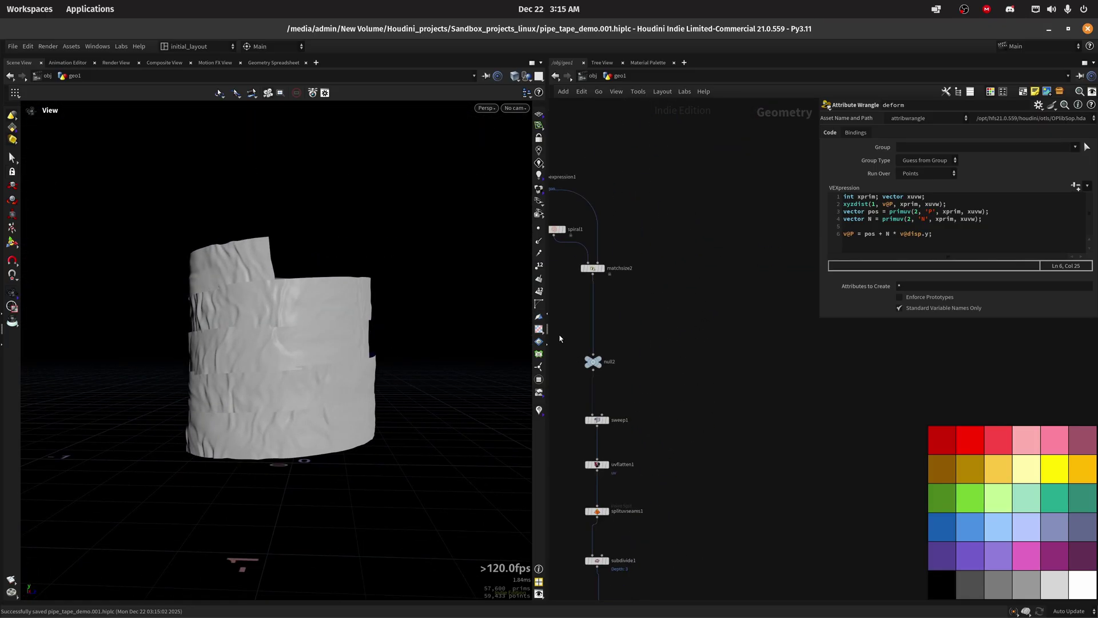
left_click(590, 359)
key("1")
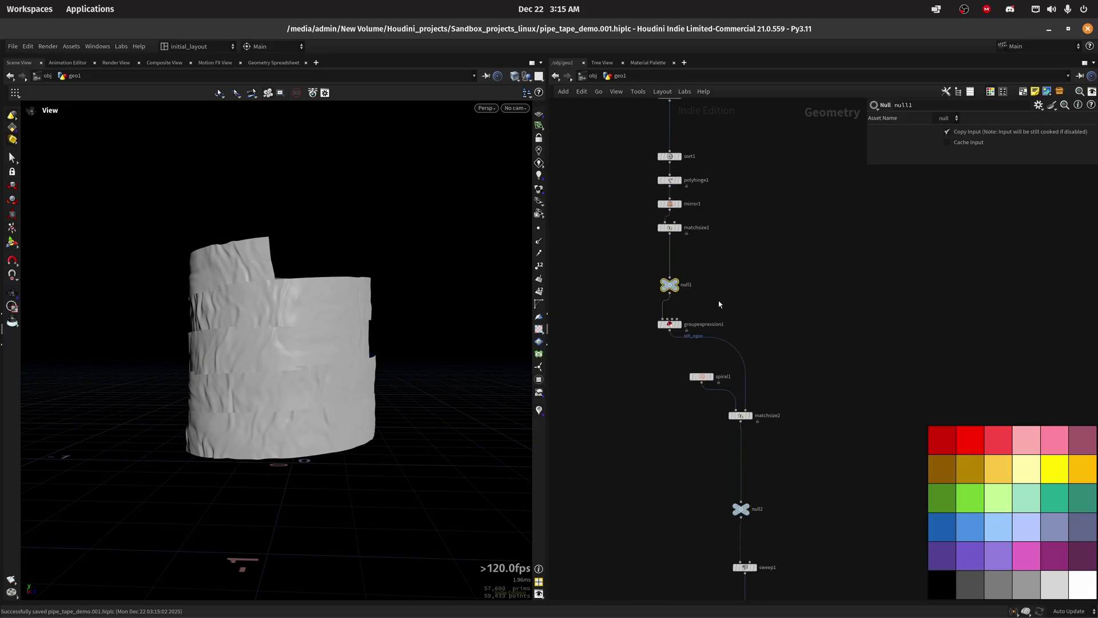
key("r")
scroll(379, 382, "down", 3)
left_click_drag(380, 436, 507, 338)
scroll(316, 348, "up", 3)
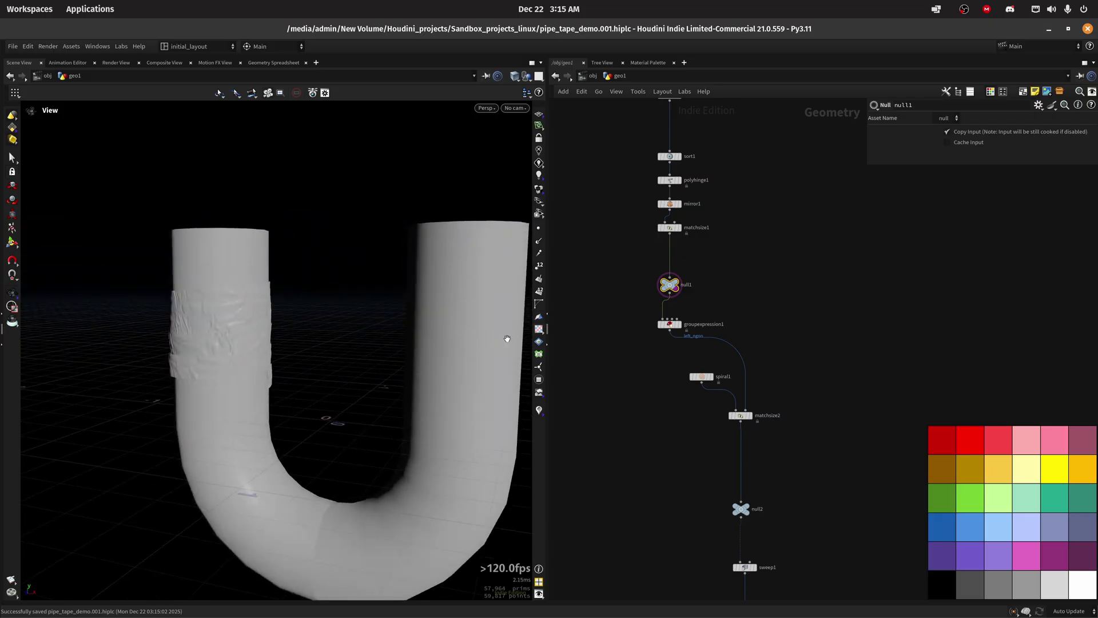
middle_click_drag(710, 286, 704, 324)
Set spiral1's Start Angle to -45 and frame the whole U pipe.
left_click(657, 391)
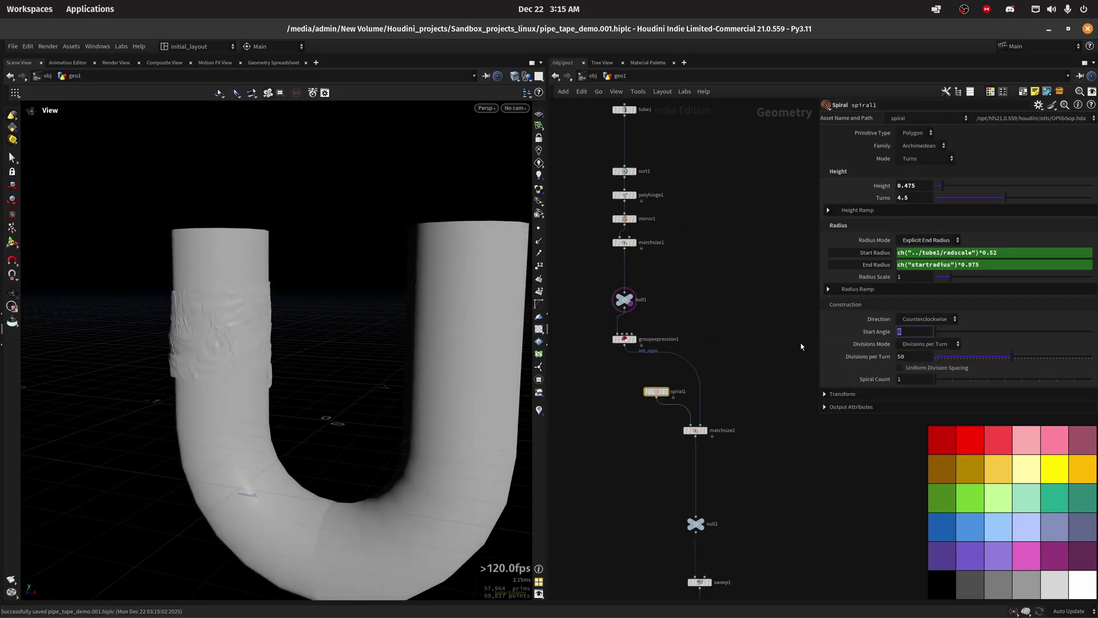
key("Return")
scroll(269, 304, "up", 5)
key("shift+w")
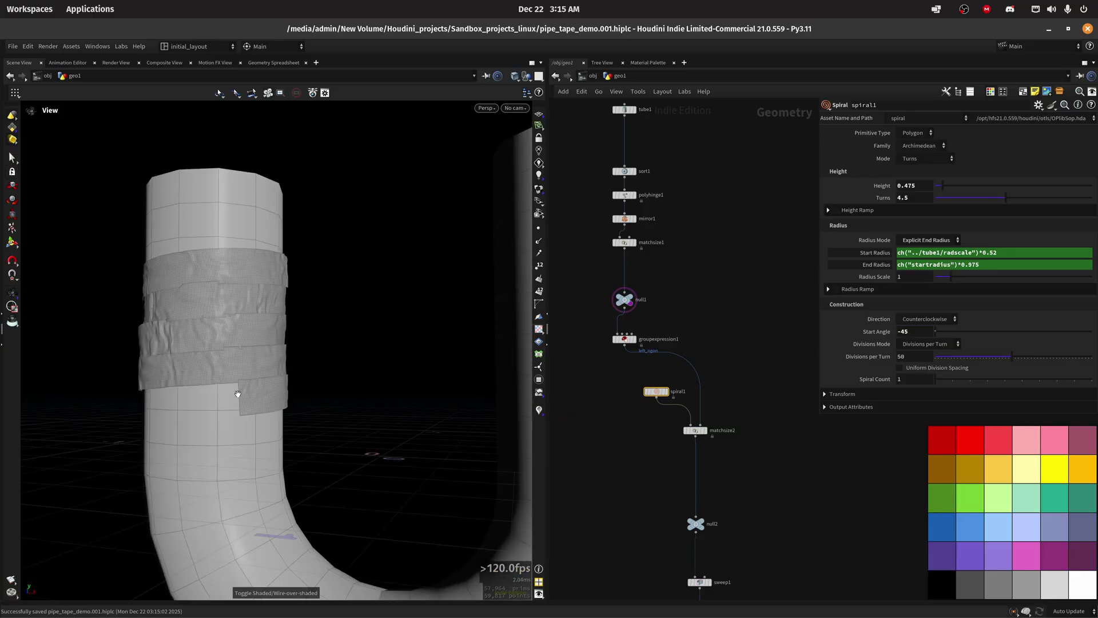
key("shift+w")
key("h")
key("h")
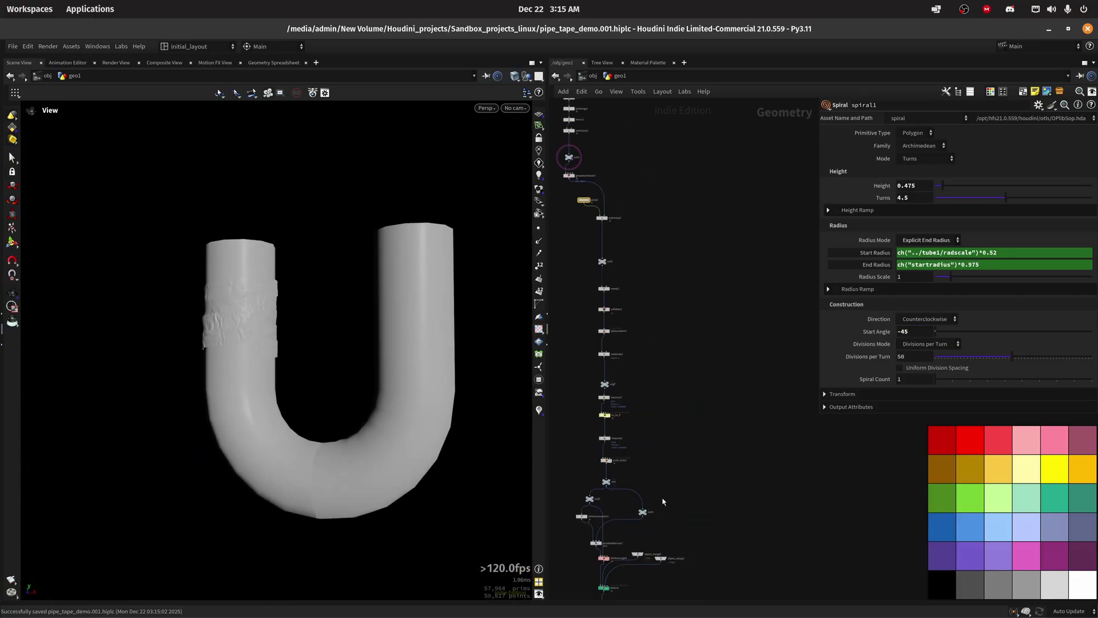
middle_click_drag(671, 483, 658, 300)
scroll(648, 454, "up", 4)
scroll(644, 444, "up", 3)
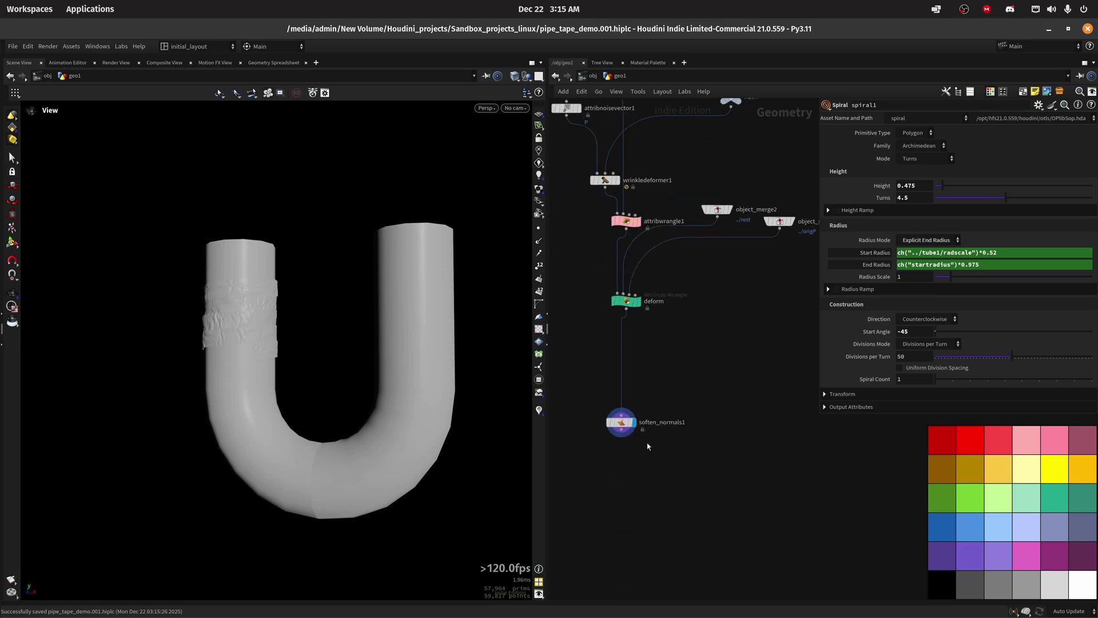
Light the viewport with Physical Sky.
middle_click_drag(635, 482, 641, 452)
left_click(539, 162)
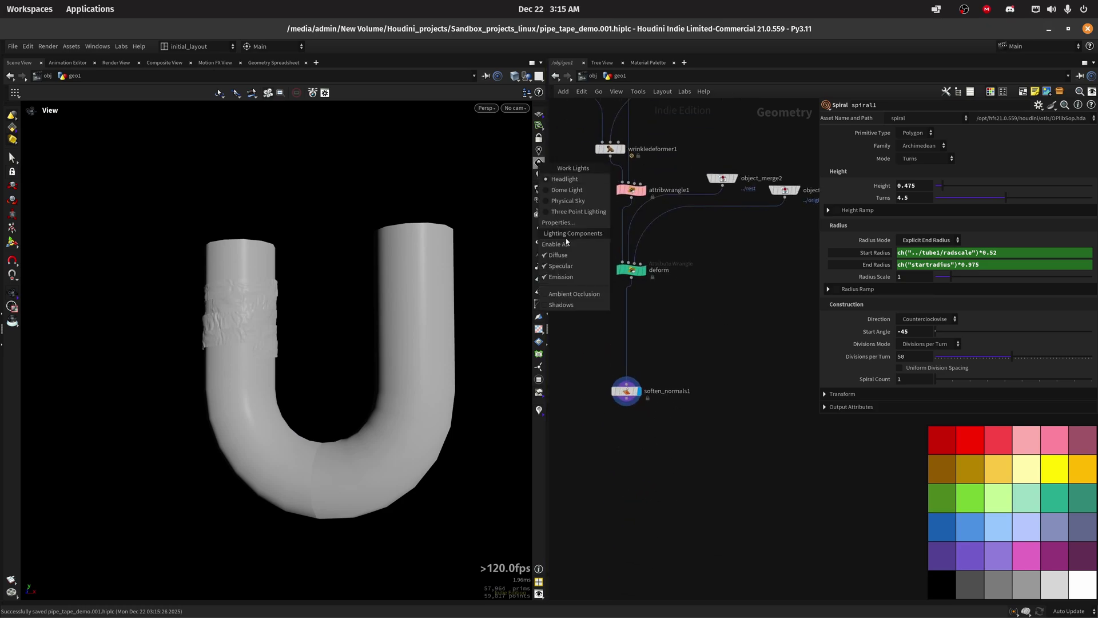
left_click(572, 202)
left_click_drag(407, 336, 385, 361)
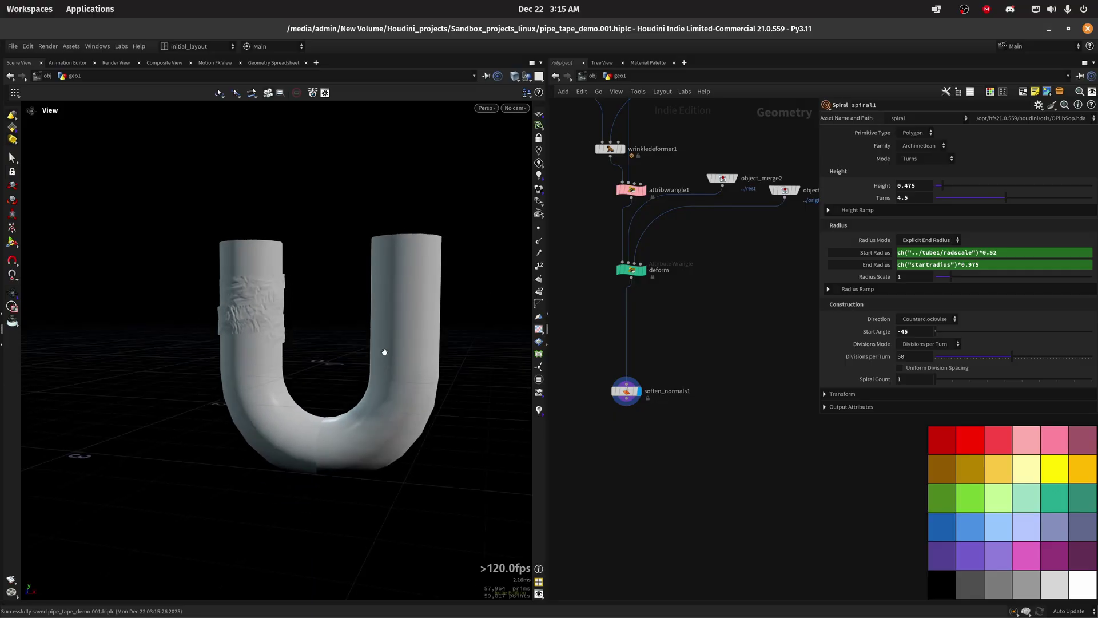
Insert a COP Preview Material node on the wire between deform and soften_normals1.
middle_click_drag(659, 449, 672, 422)
key("Tab")
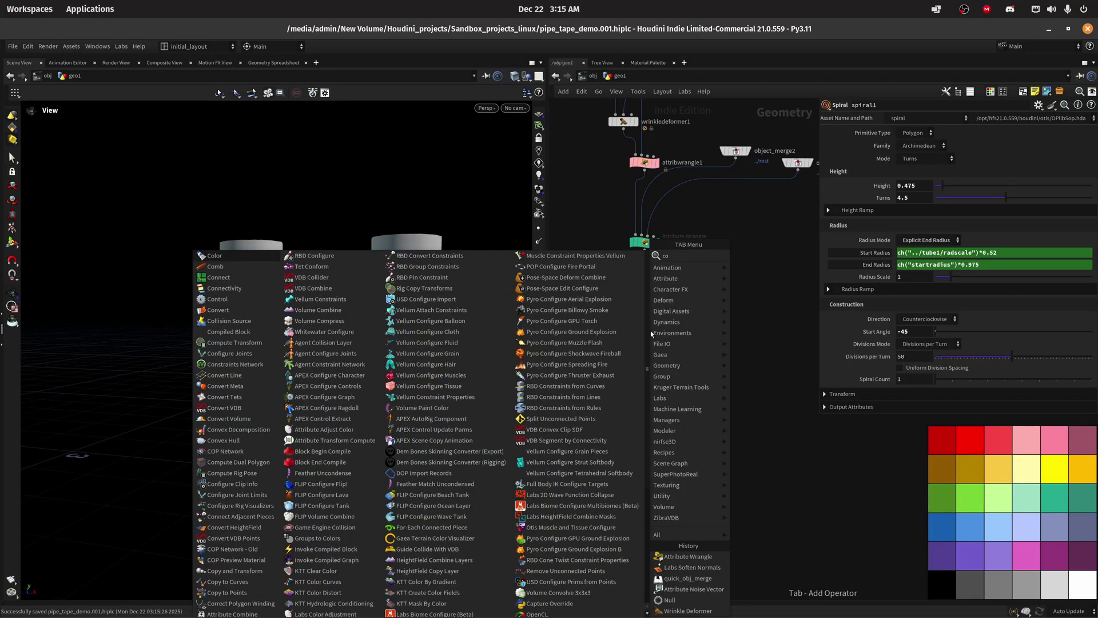
type("copprev")
key("Return")
left_click(649, 330)
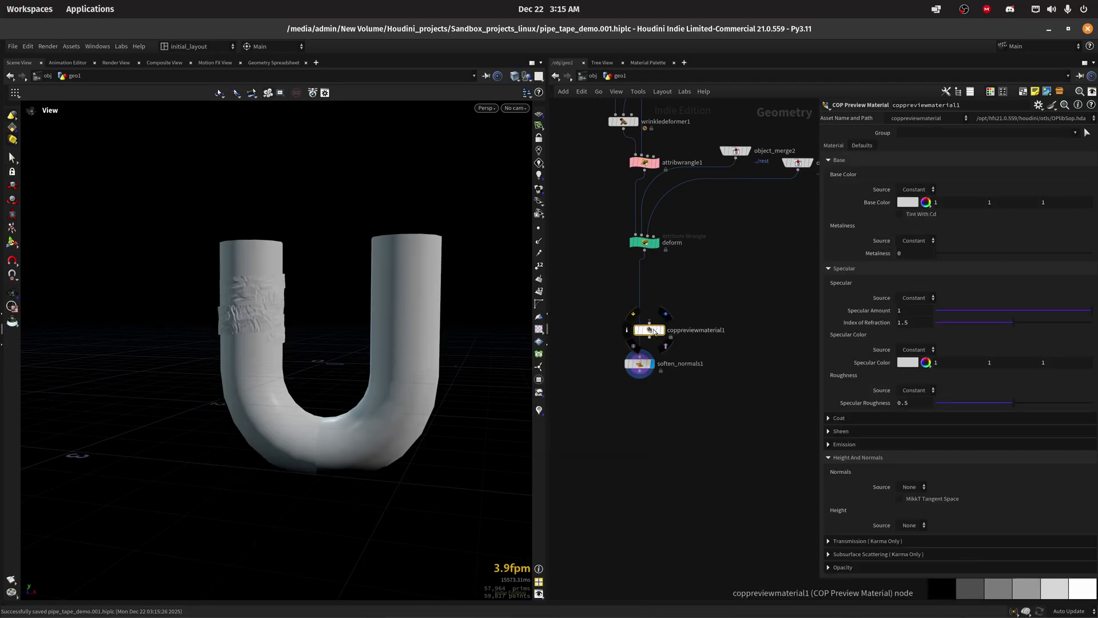
left_click_drag(649, 330, 639, 316)
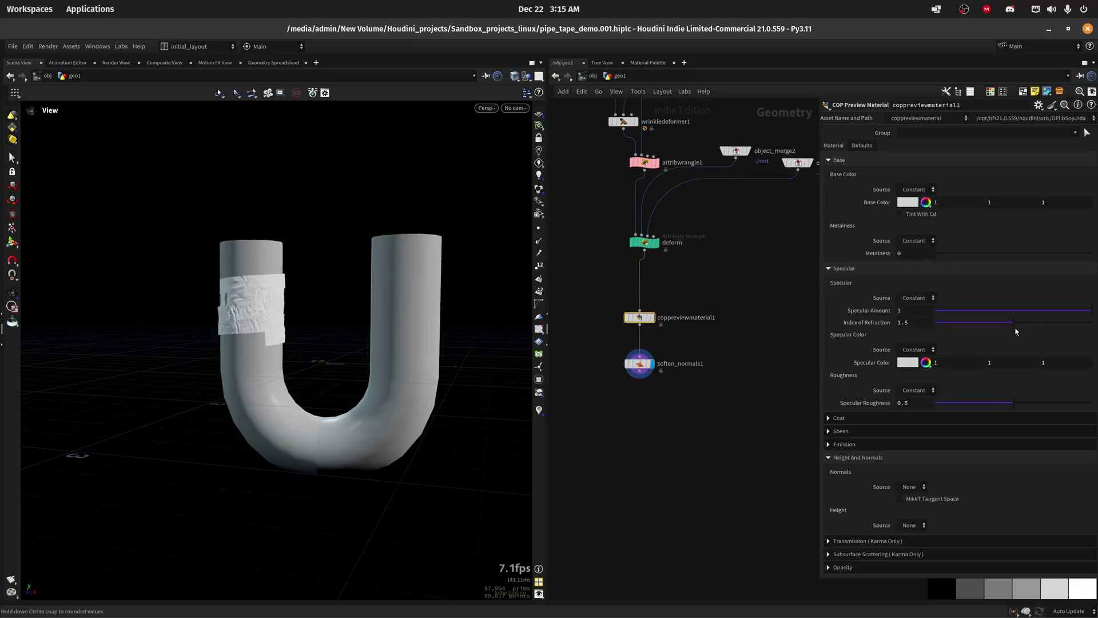
Set the material's Metalness to 1 and orbit around the silvery tape band.
left_click_drag(960, 254, 1090, 254)
scroll(240, 309, "up", 5)
left_click_drag(233, 314, 290, 323)
scroll(290, 323, "down", 3)
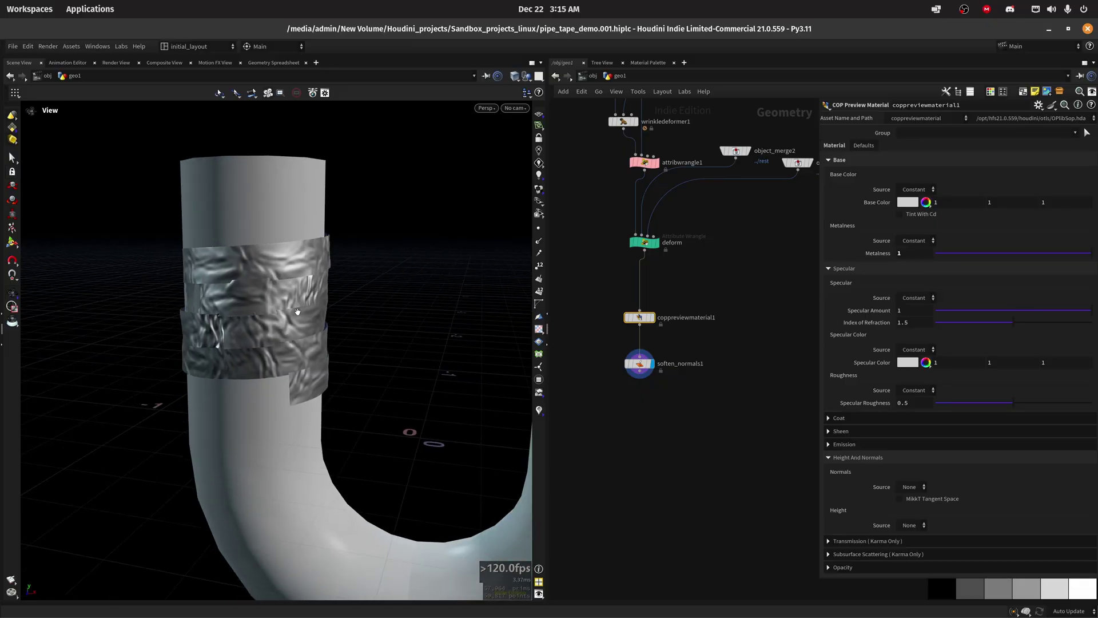
scroll(337, 234, "up", 6)
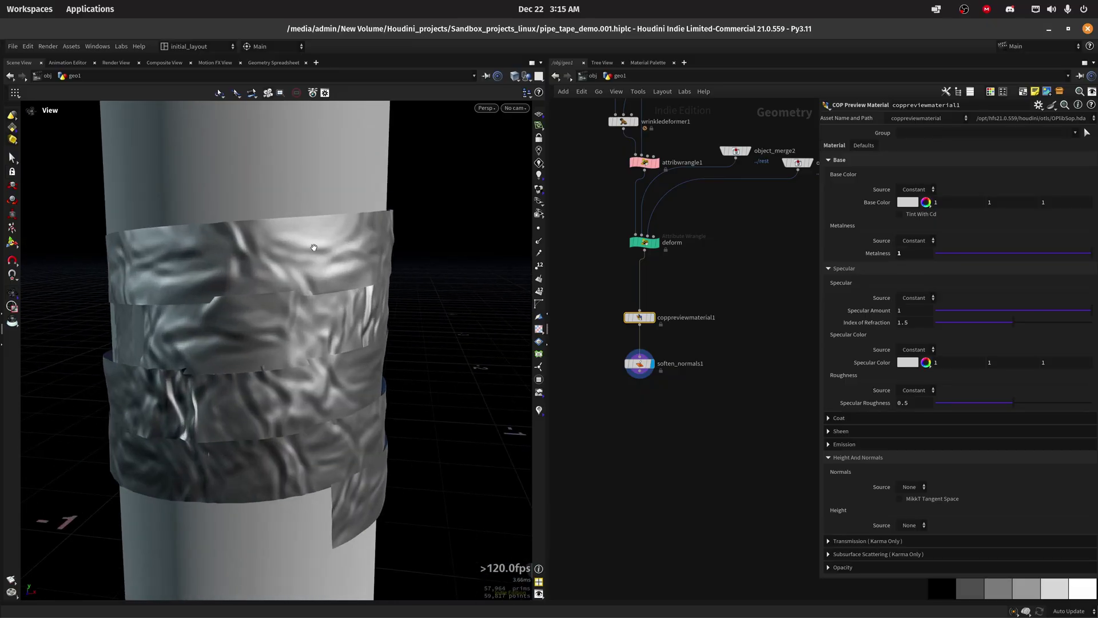
left_click_drag(334, 321, 309, 254)
scroll(370, 253, "down", 3)
left_click_drag(377, 246, 340, 295)
scroll(323, 297, "down", 3)
scroll(321, 297, "down", 3)
middle_click_drag(677, 319, 671, 337)
Arrange coppreviewmaterial1 and soften_normals1, moving the material up to make room.
left_click(634, 383, "shift")
key("c")
key("l")
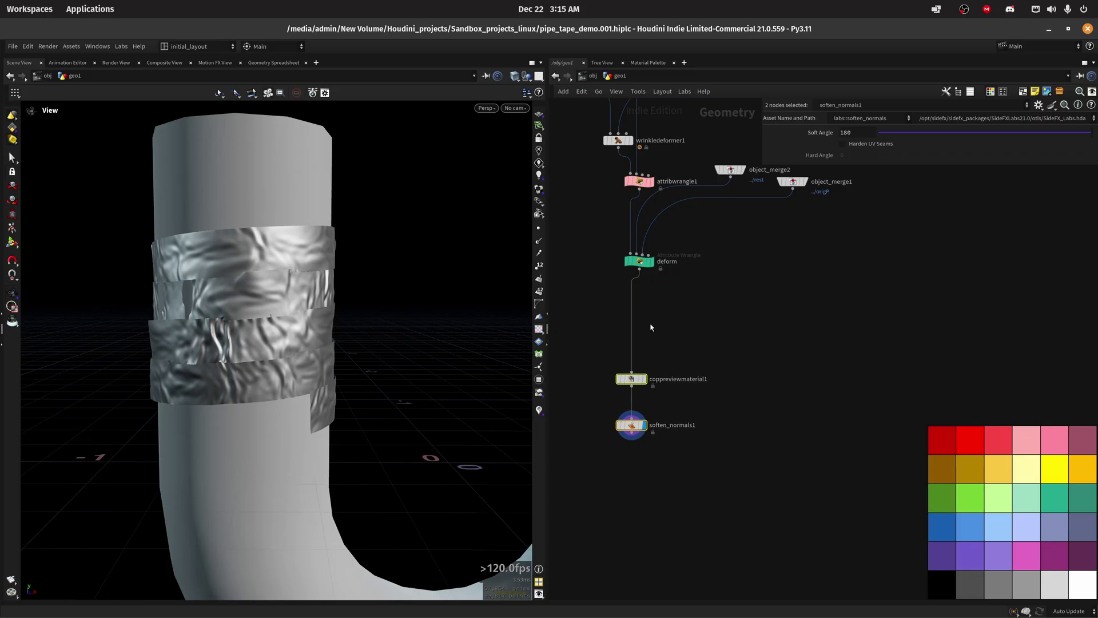
left_click_drag(632, 379, 632, 343)
Insert a Subdivide node below coppreviewmaterial1, align it, and save the scene.
key("Tab")
type("subd")
key("Return")
left_click(644, 391)
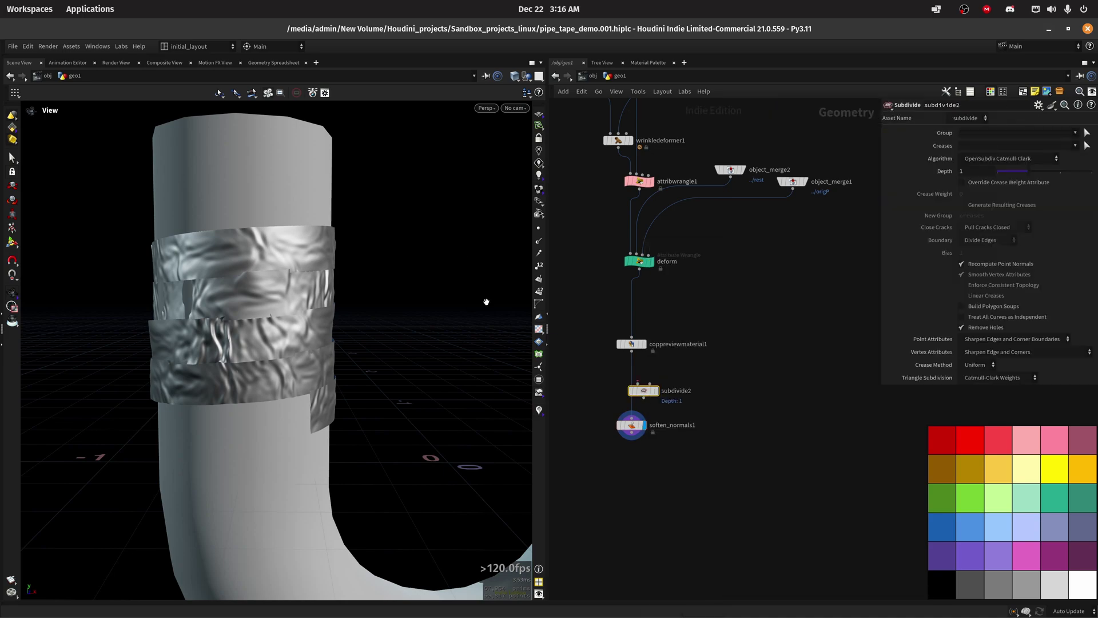
key("l")
scroll(213, 309, "up", 3)
scroll(385, 314, "down", 8)
scroll(311, 290, "up", 10)
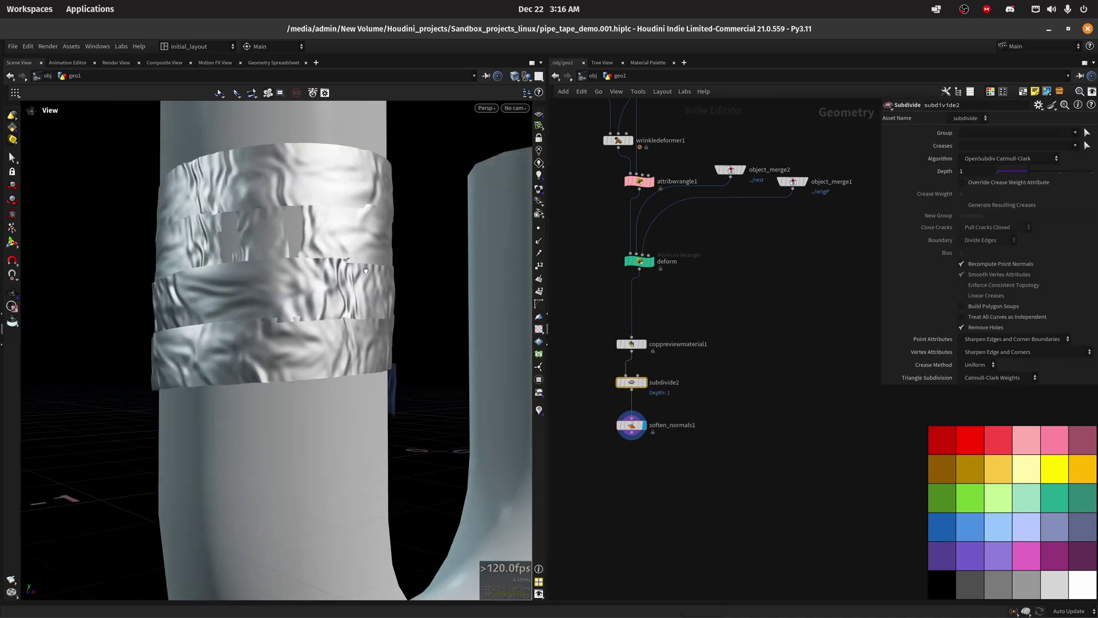
scroll(366, 270, "down", 8)
key("ctrl+s")
scroll(309, 309, "up", 4)
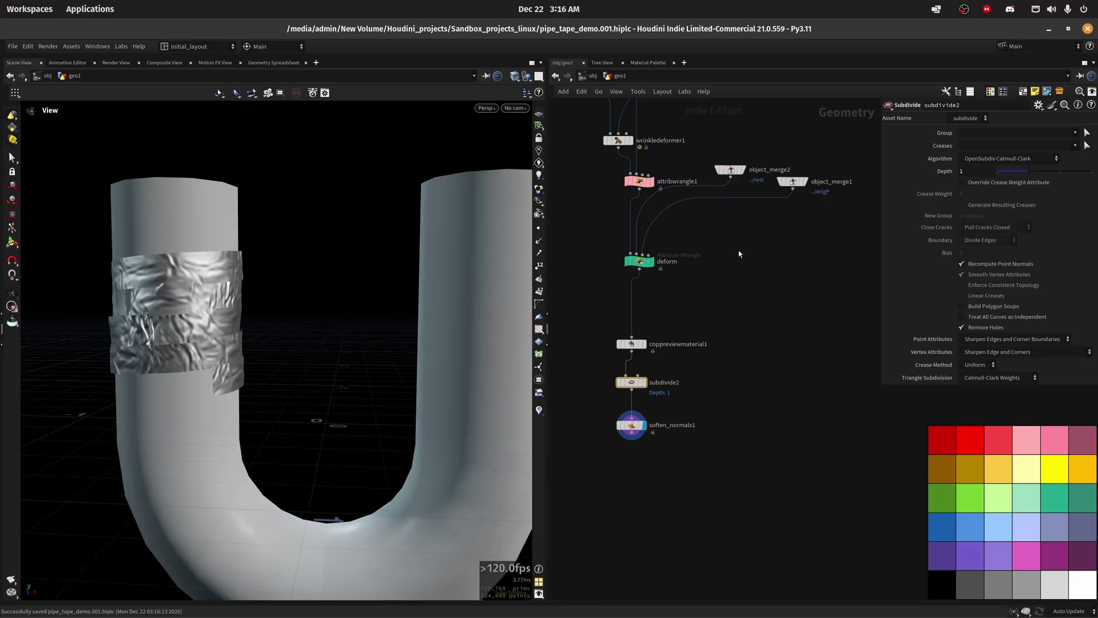
Drag null4 to the left and object_merge1 down and to the right in the network.
scroll(723, 295, "down", 8)
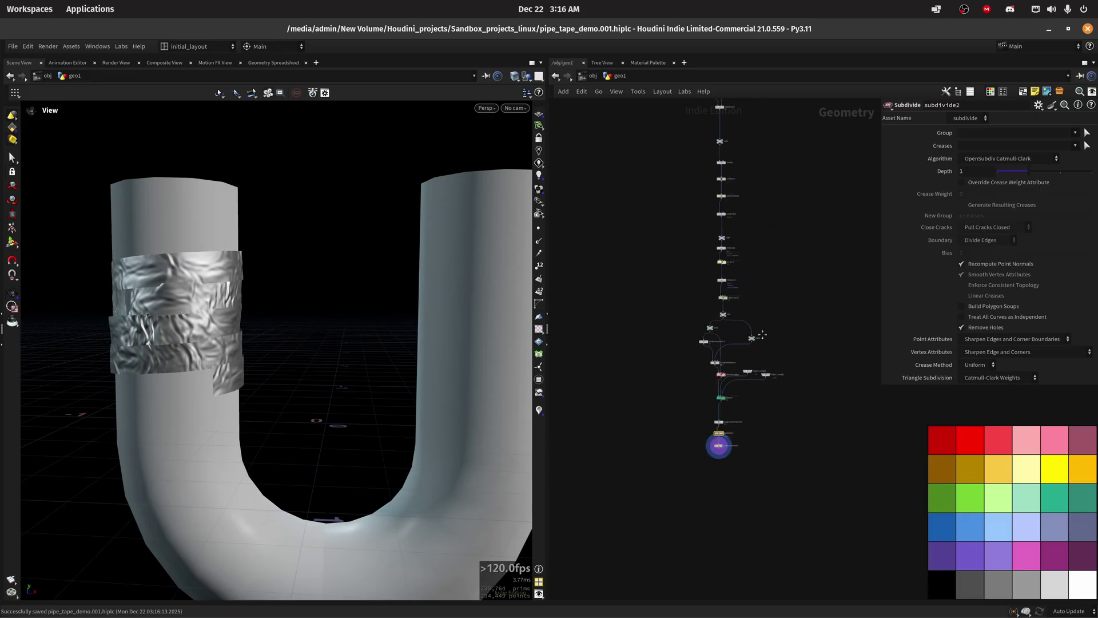
scroll(724, 295, "up", 4)
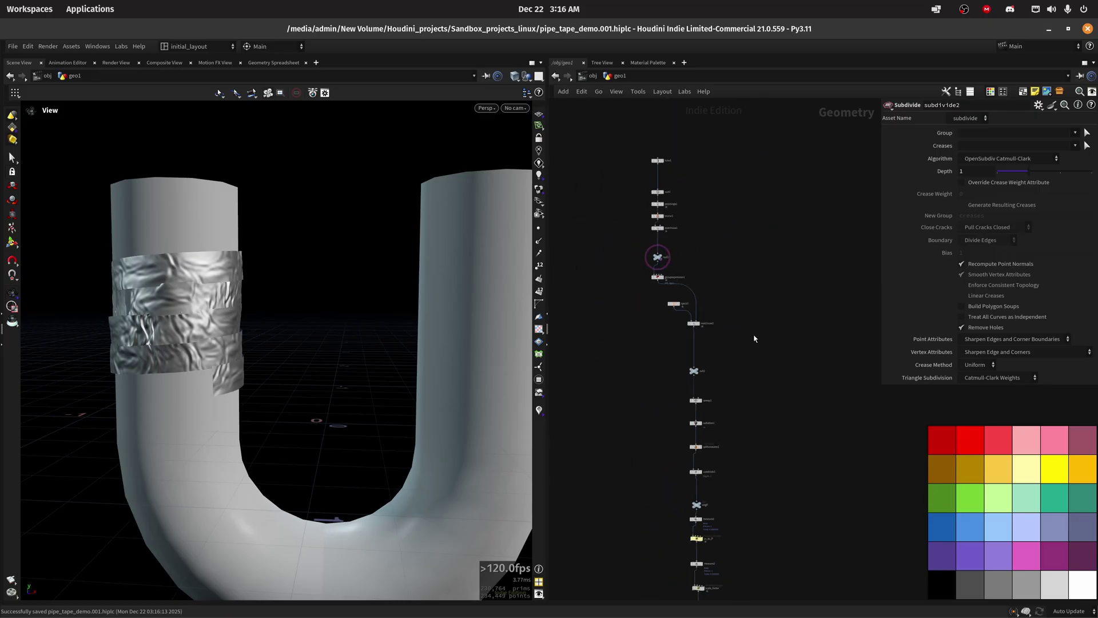
scroll(748, 365, "up", 5)
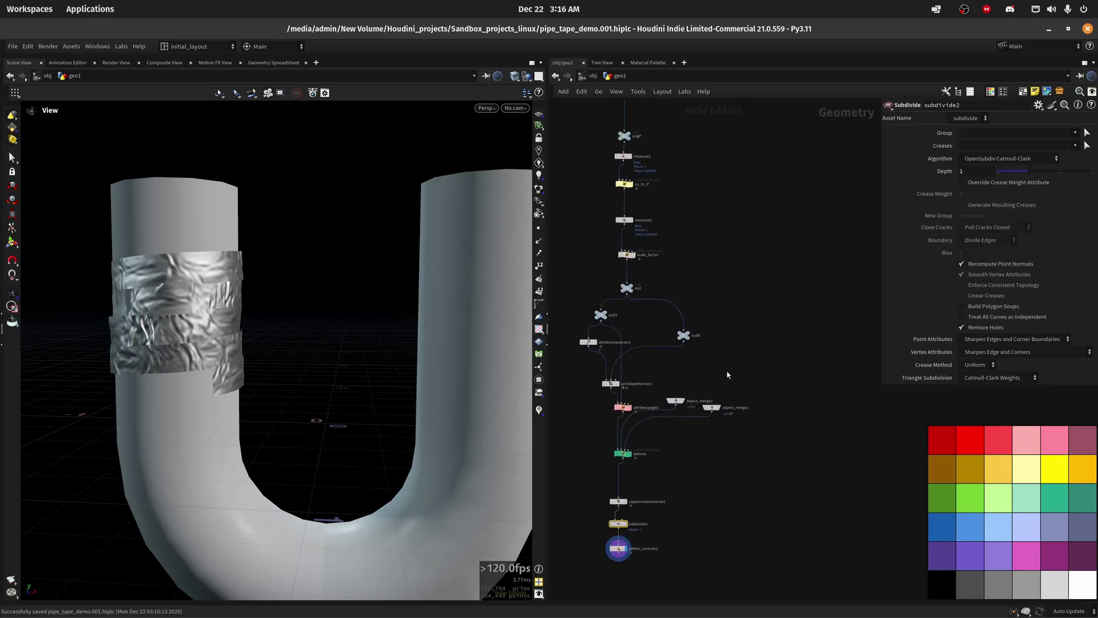
left_click(731, 332)
left_click_drag(731, 332, 676, 325)
middle_click_drag(695, 376, 706, 315)
scroll(707, 315, "down", 5)
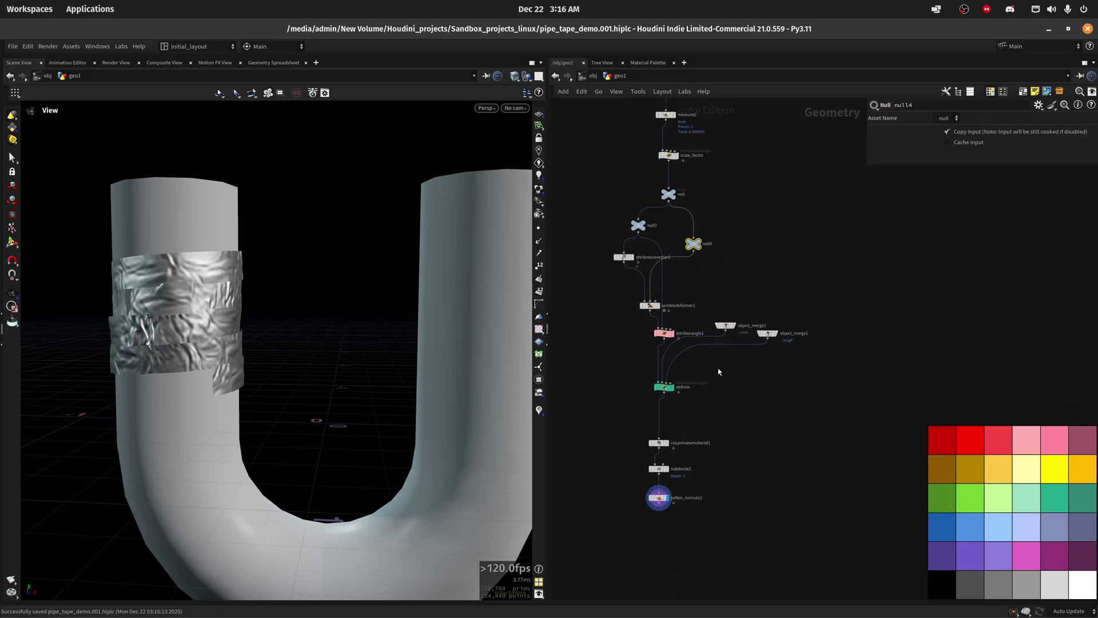
scroll(729, 368, "down", 2)
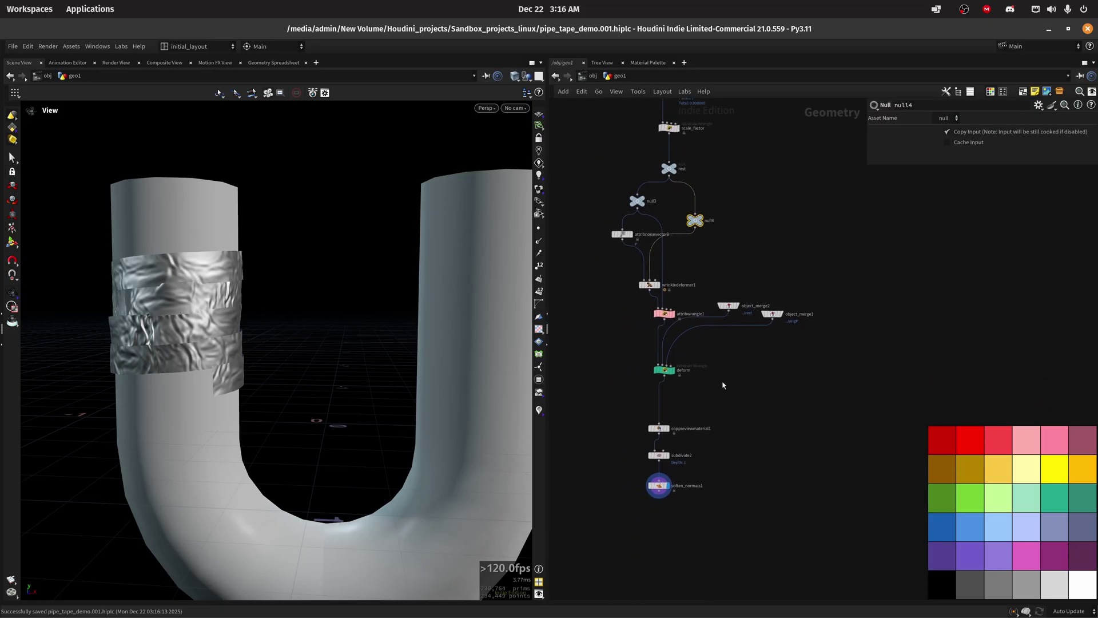
scroll(729, 395, "up", 2)
scroll(724, 394, "down", 2)
scroll(725, 387, "up", 2)
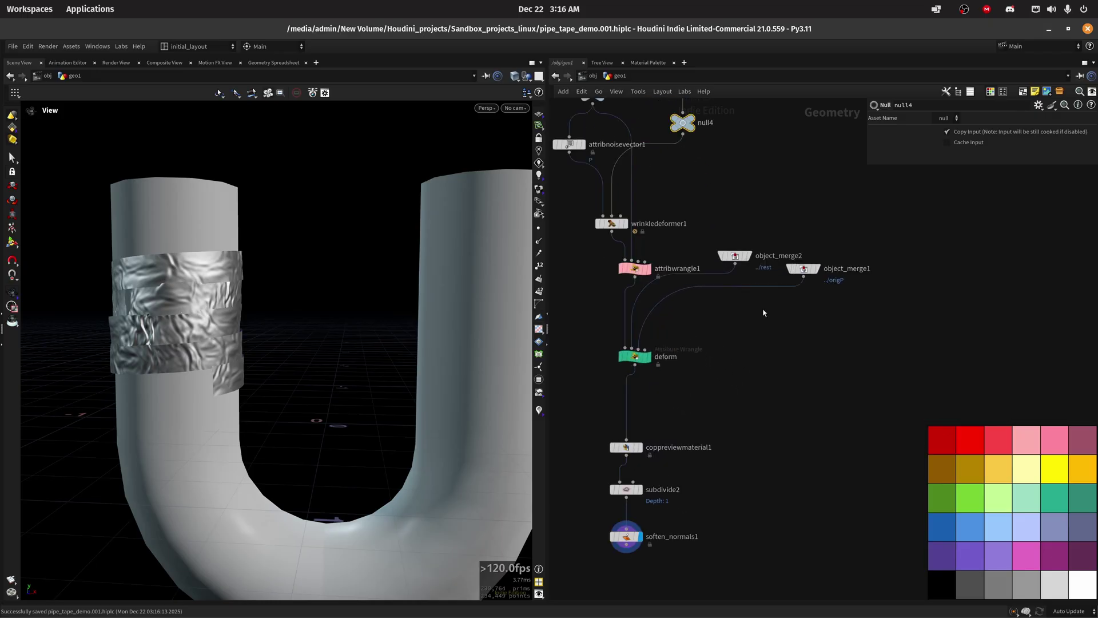
left_click_drag(805, 269, 818, 316)
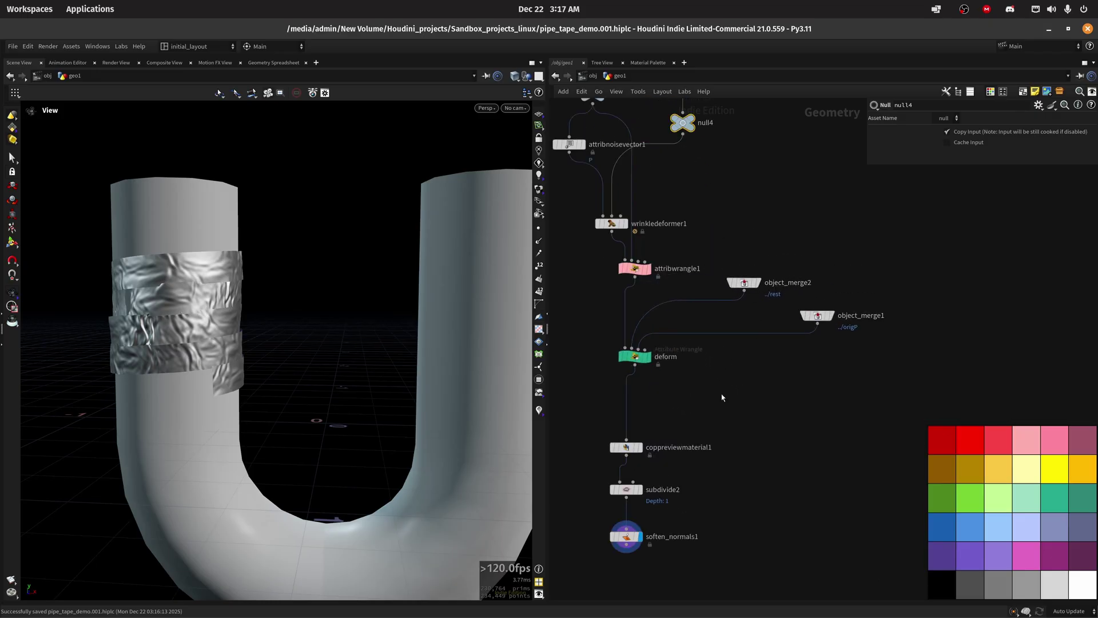